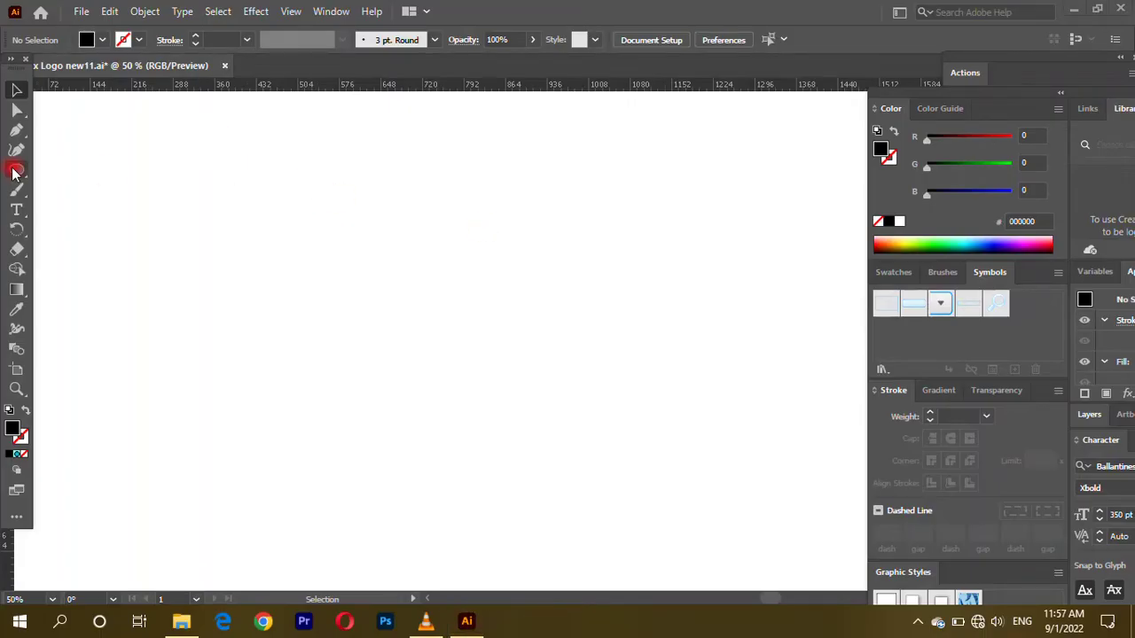
Type a capital R and scale it up to about 1044 pt.
left_click(16, 209)
left_click(308, 295)
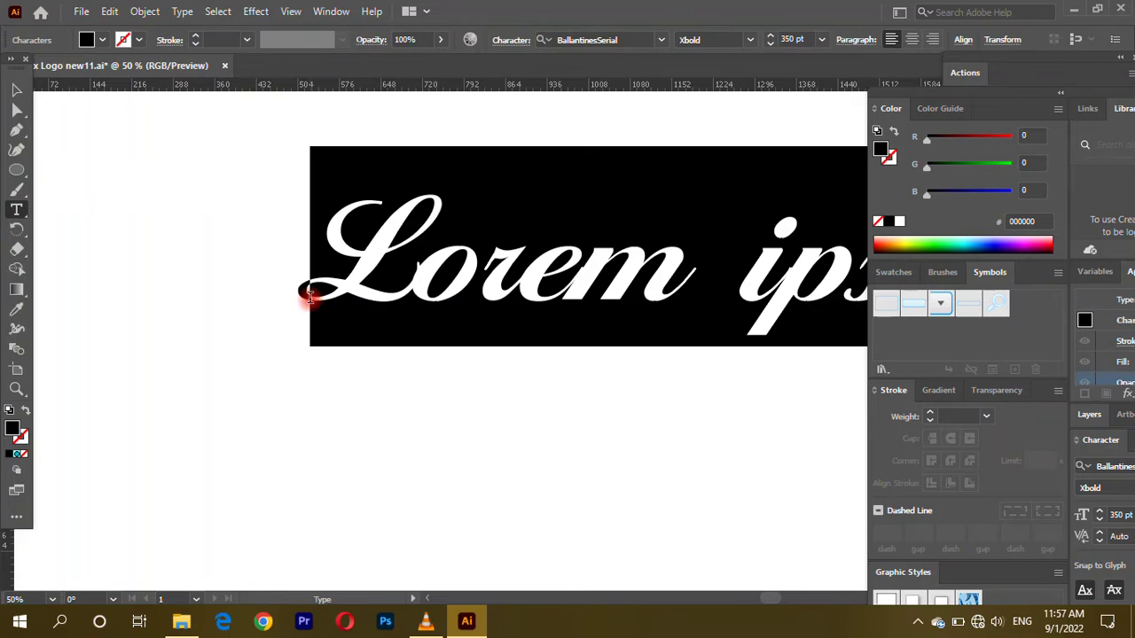
type("R")
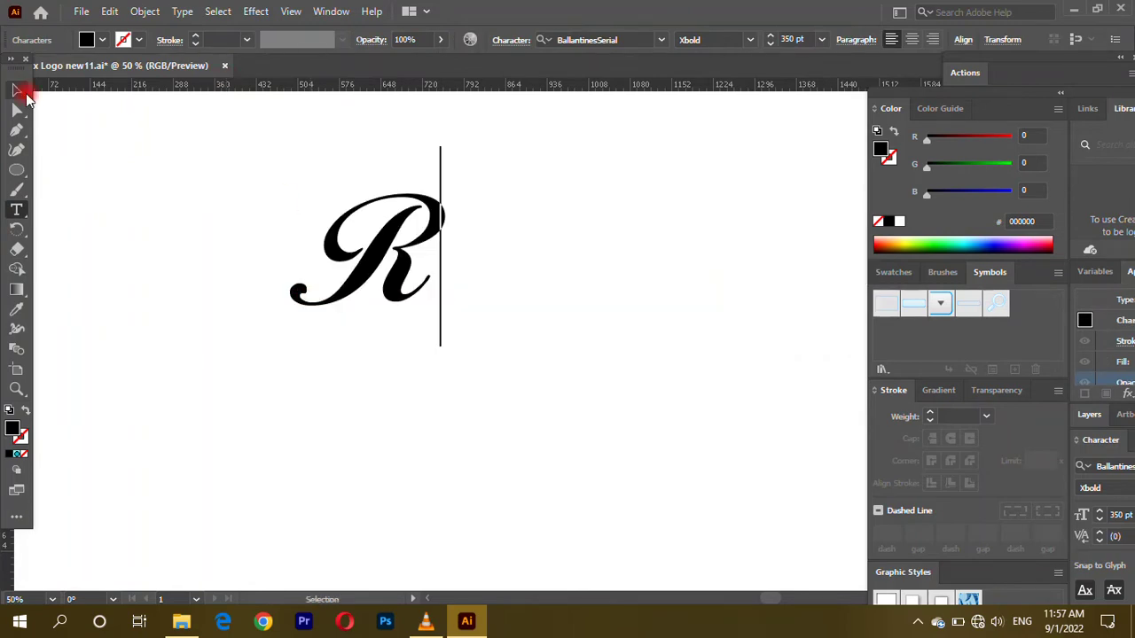
left_click(25, 92)
left_click_drag(446, 346, 679, 611)
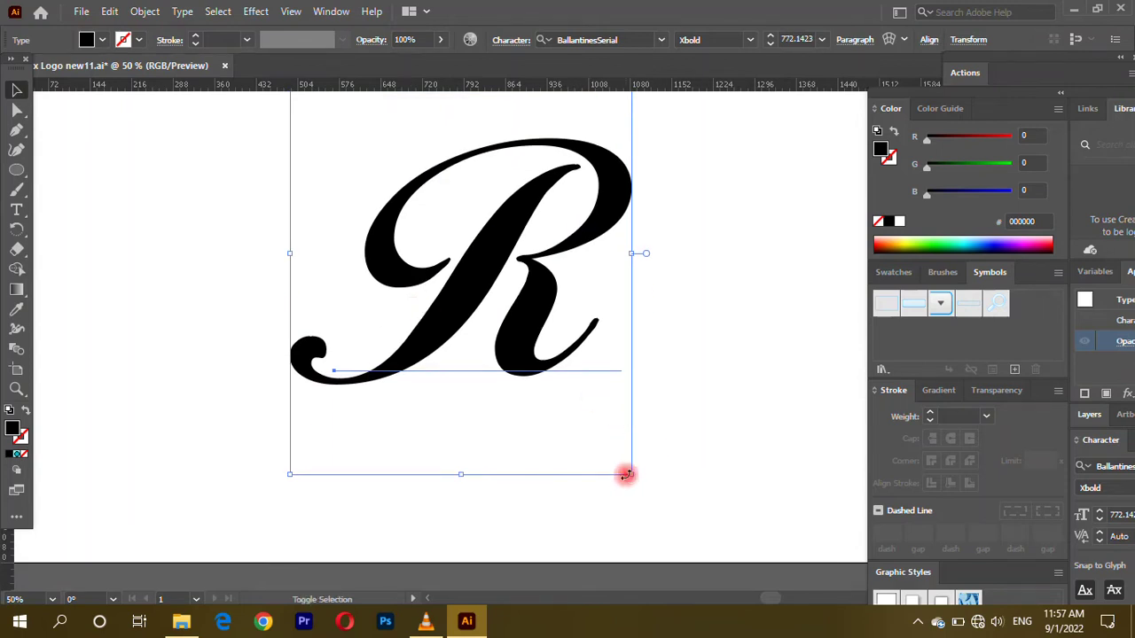
left_click_drag(626, 474, 718, 558)
left_click_drag(289, 175, 231, 104)
left_click_drag(514, 324, 520, 302)
Give the R a 1 pt dashed stroke with 3 pt dashes.
left_click(877, 512)
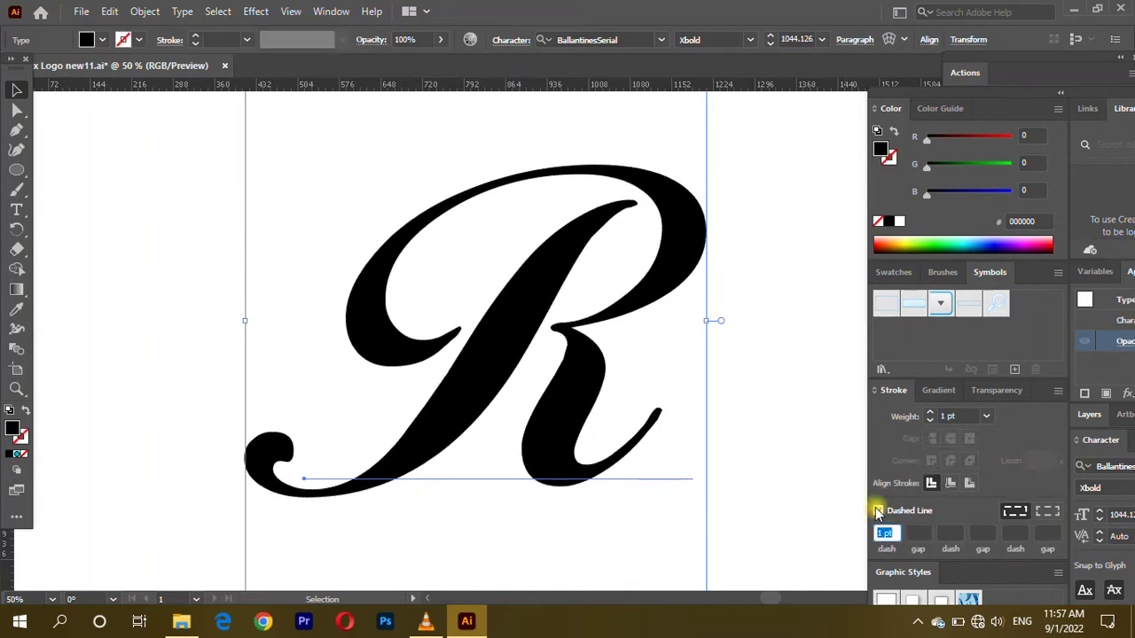
scroll(648, 238, "up", 2)
scroll(648, 241, "up", 1)
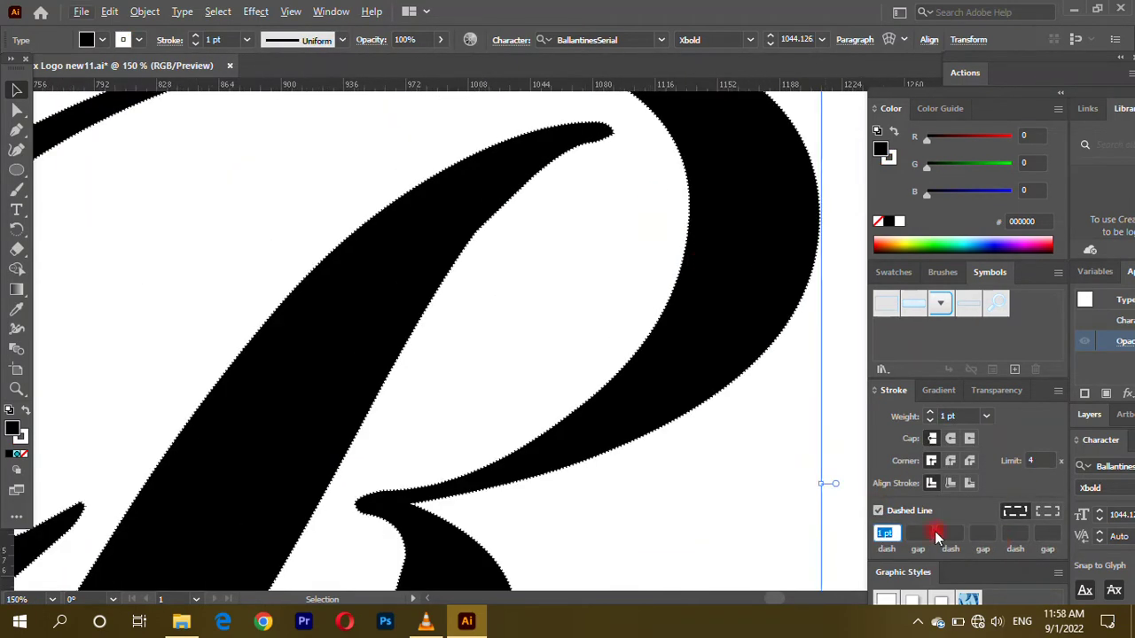
key("Up")
key("Up")
key("Up")
key("Up")
scroll(755, 486, "down", 2)
scroll(646, 443, "down", 1)
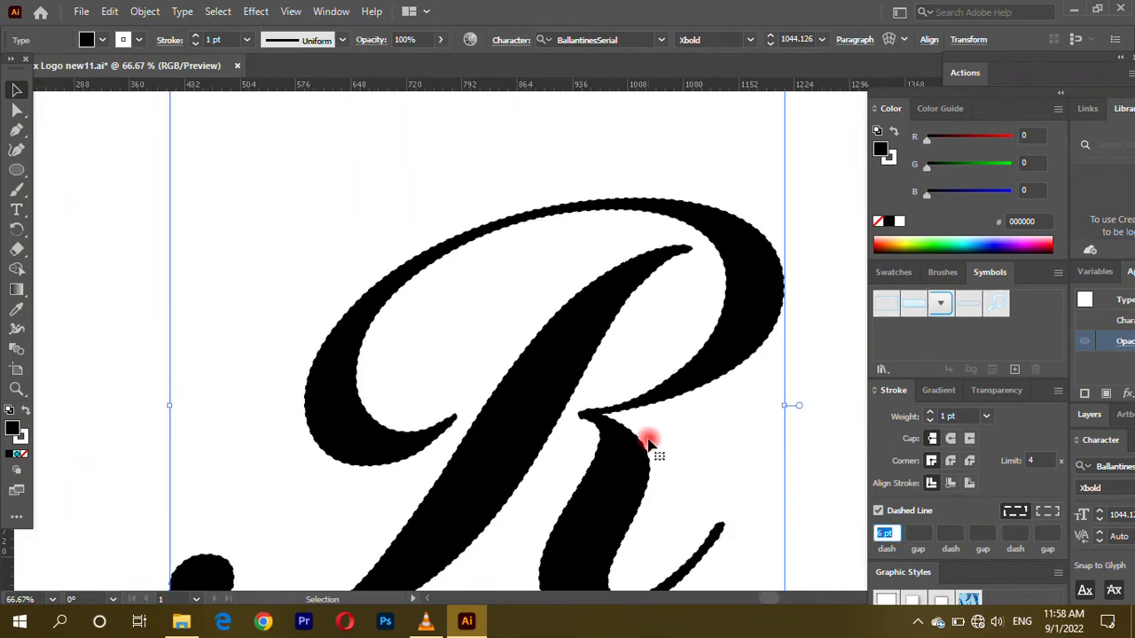
scroll(648, 443, "down", 3)
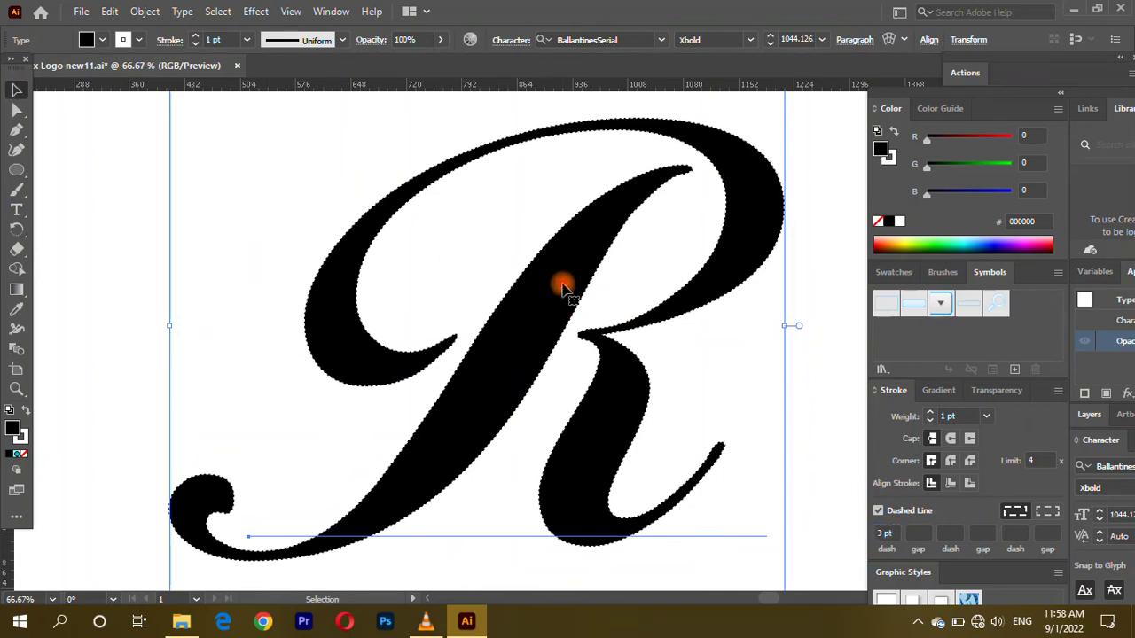
left_click(182, 11)
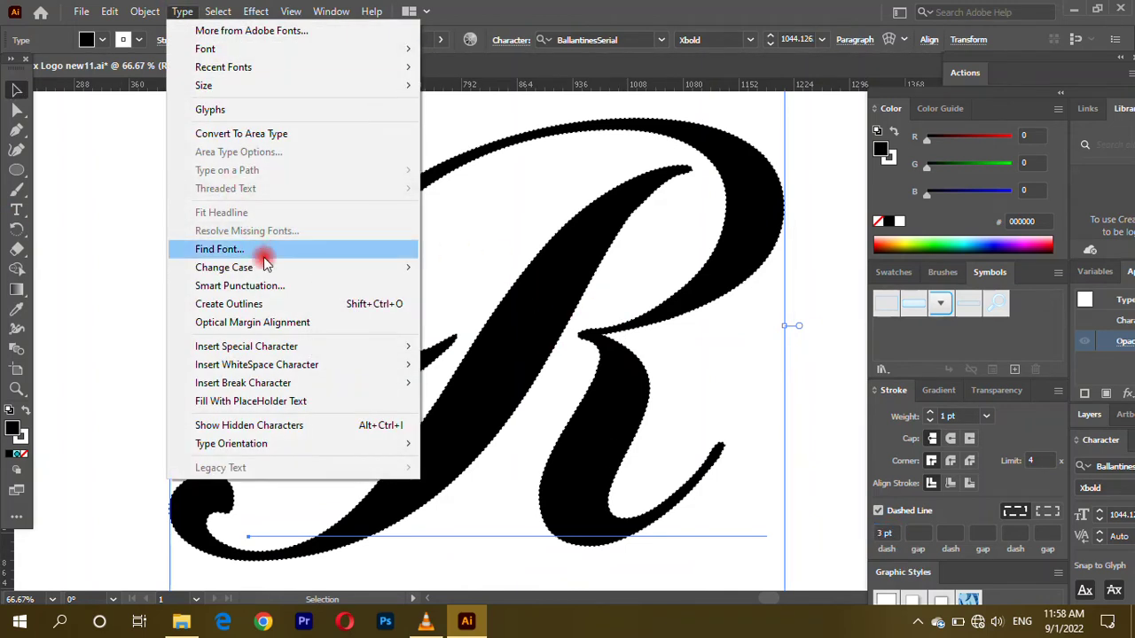
Convert the R to outlines and erase its diagonal stem, curled tail and inner upper stroke.
left_click(282, 304)
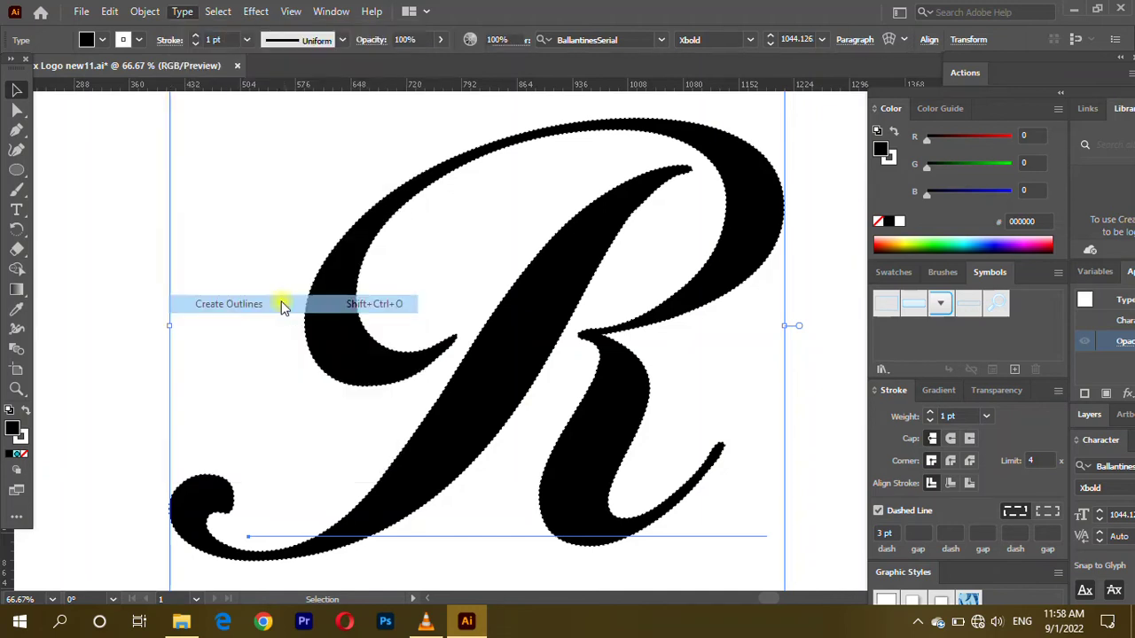
left_click(25, 253)
mouse_move(204, 469)
left_mouse_down()
mouse_move(381, 519)
mouse_move(567, 255)
left_mouse_up()
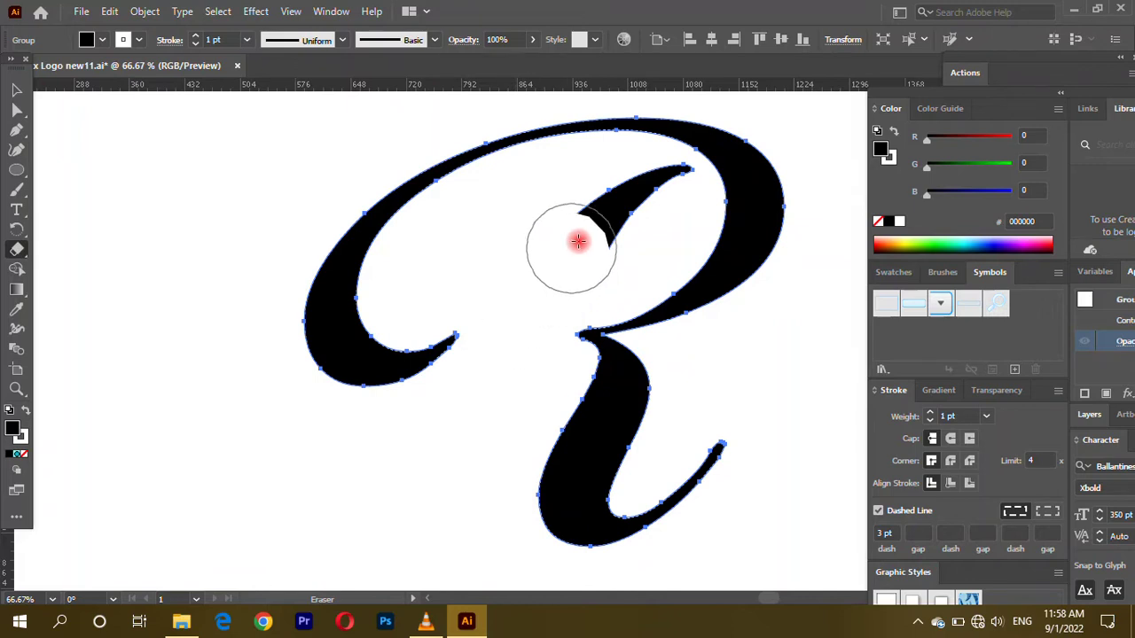
left_click_drag(567, 255, 660, 187)
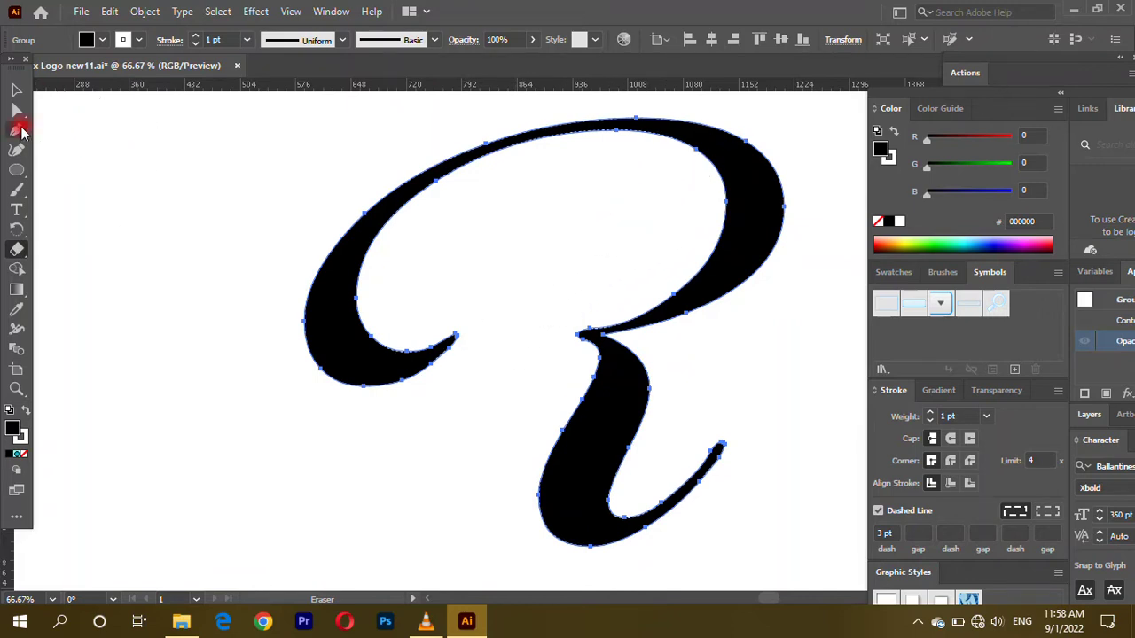
left_click(17, 89)
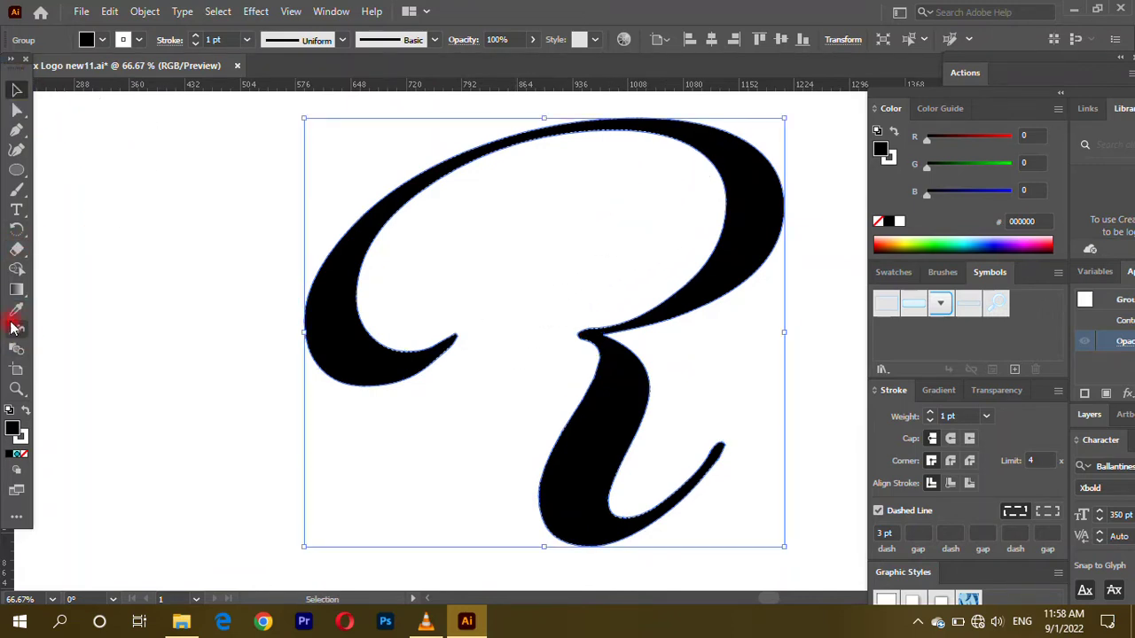
left_click(16, 209)
Type a lowercase v and set its font to Legion Regular.
left_click(173, 324)
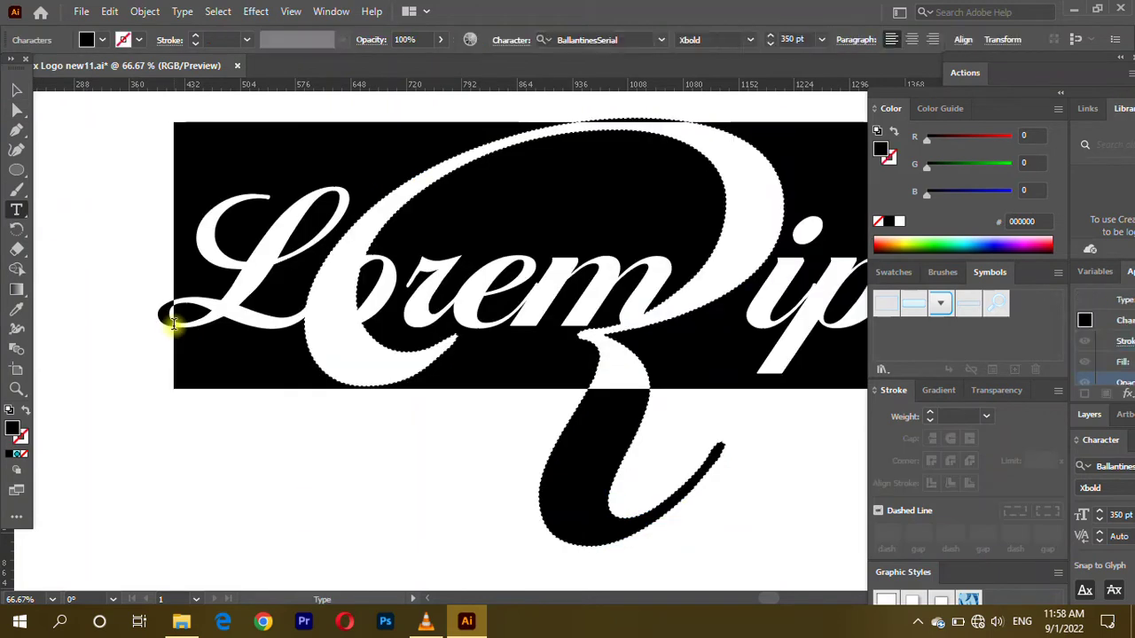
type("v")
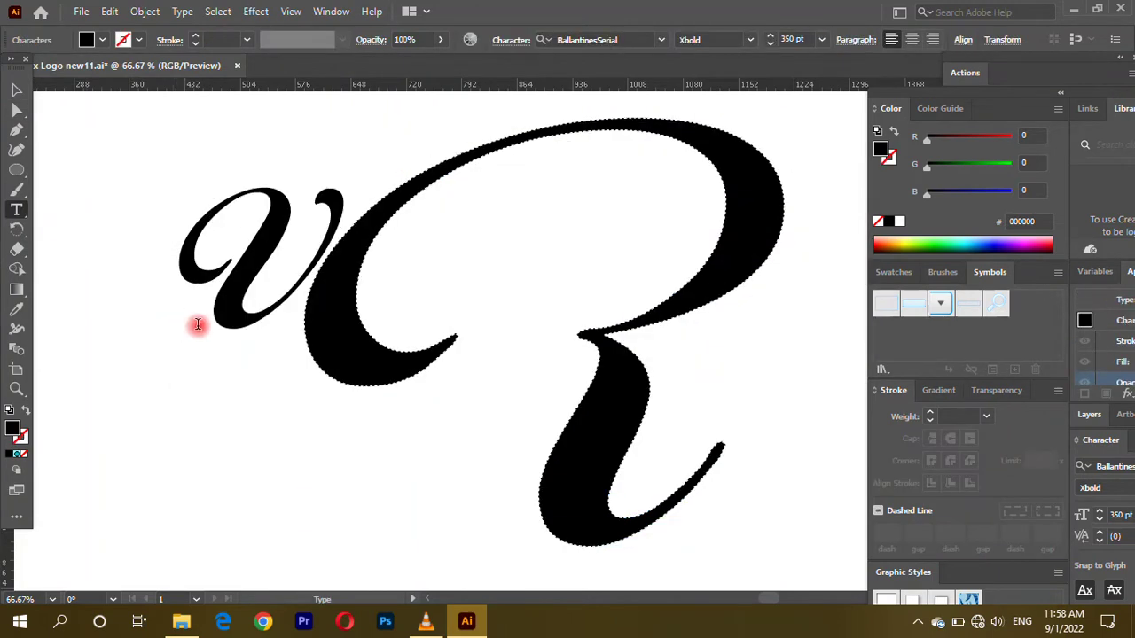
double_click(270, 266)
left_click(652, 39)
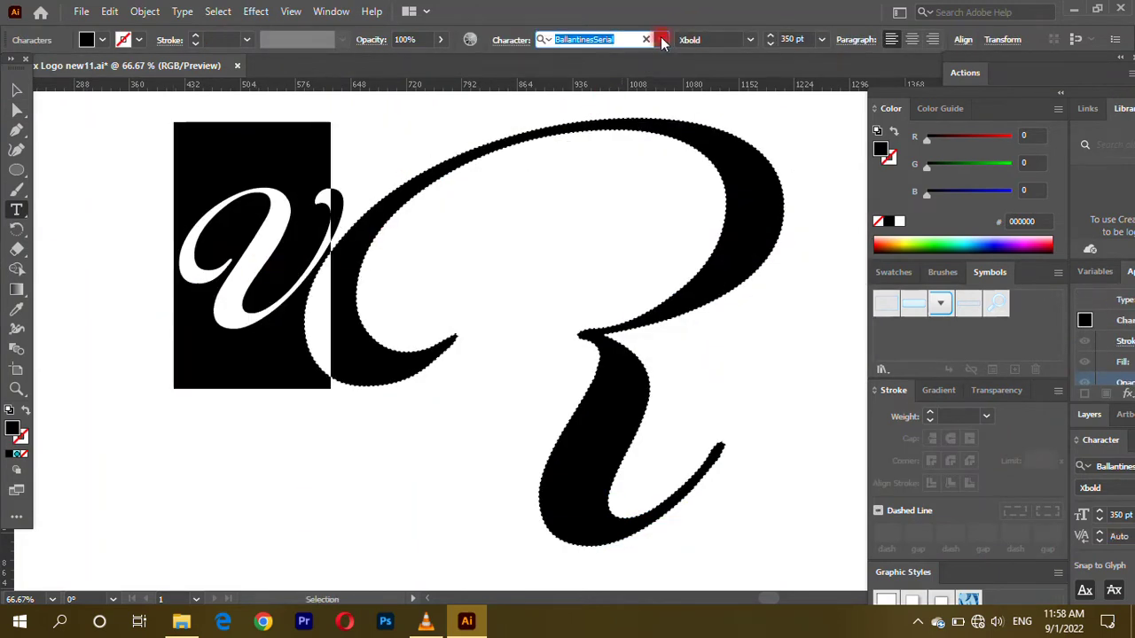
left_click(709, 151)
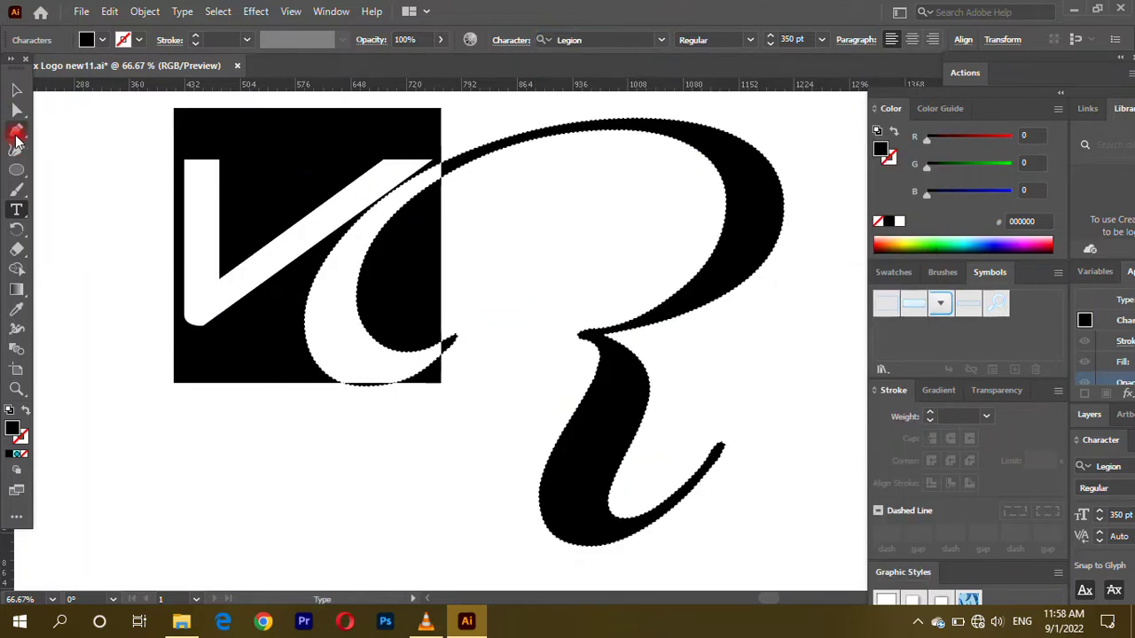
left_click(14, 90)
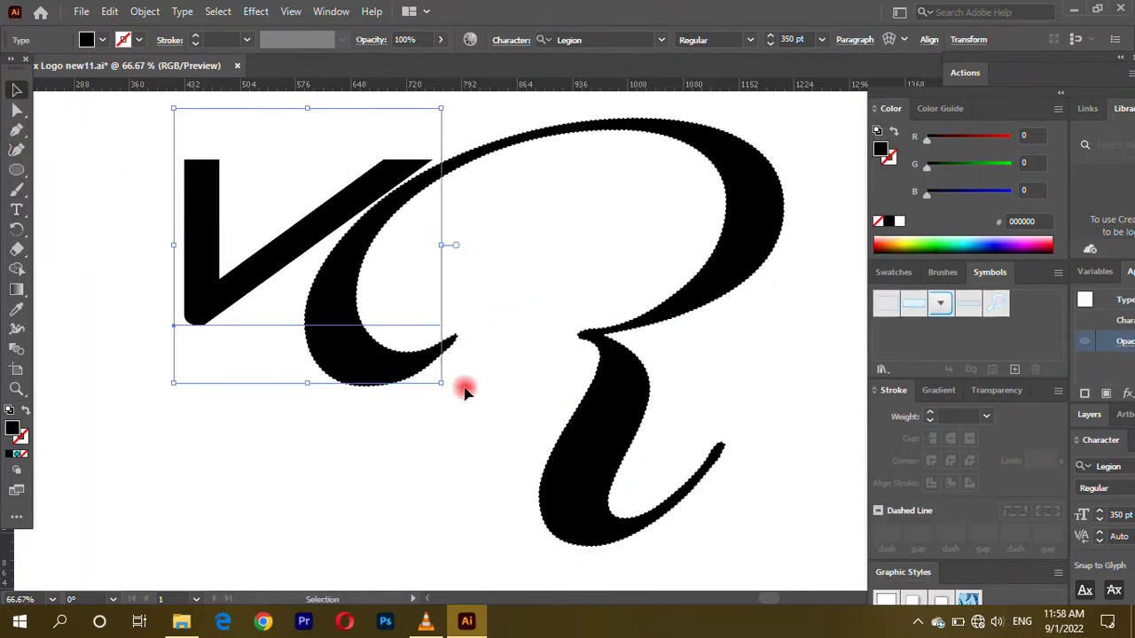
Rotate, enlarge and position the V so it interlocks with the R.
mouse_move(444, 392)
left_mouse_down()
mouse_move(501, 341)
mouse_move(843, 554)
mouse_move(805, 542)
left_mouse_up()
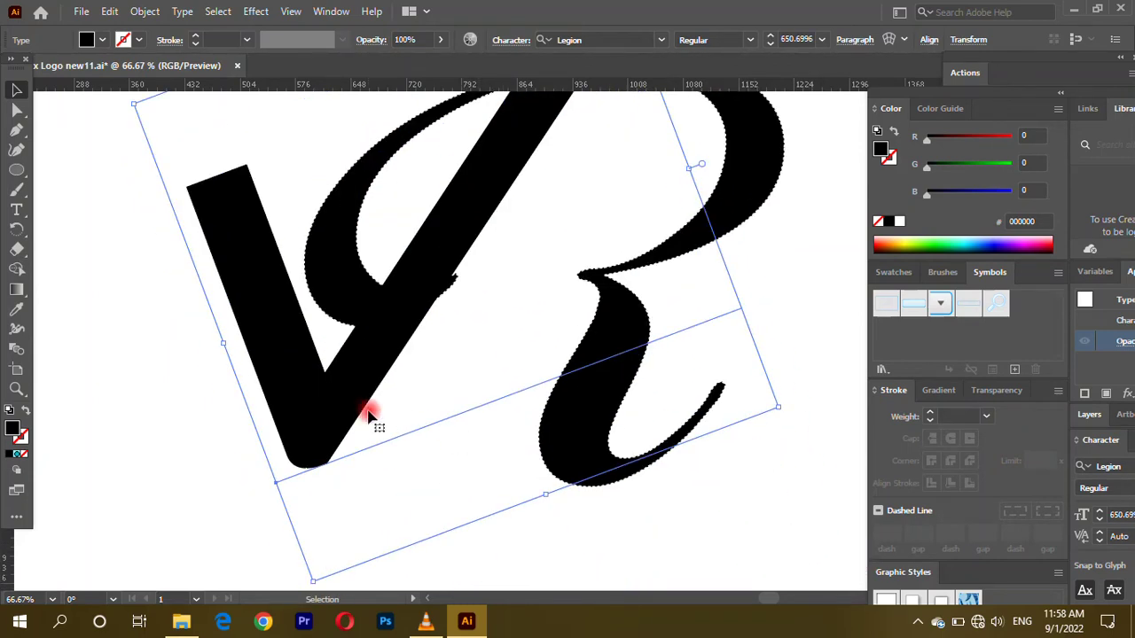
scroll(368, 416, "down", 1, "alt")
left_click_drag(345, 398, 370, 473)
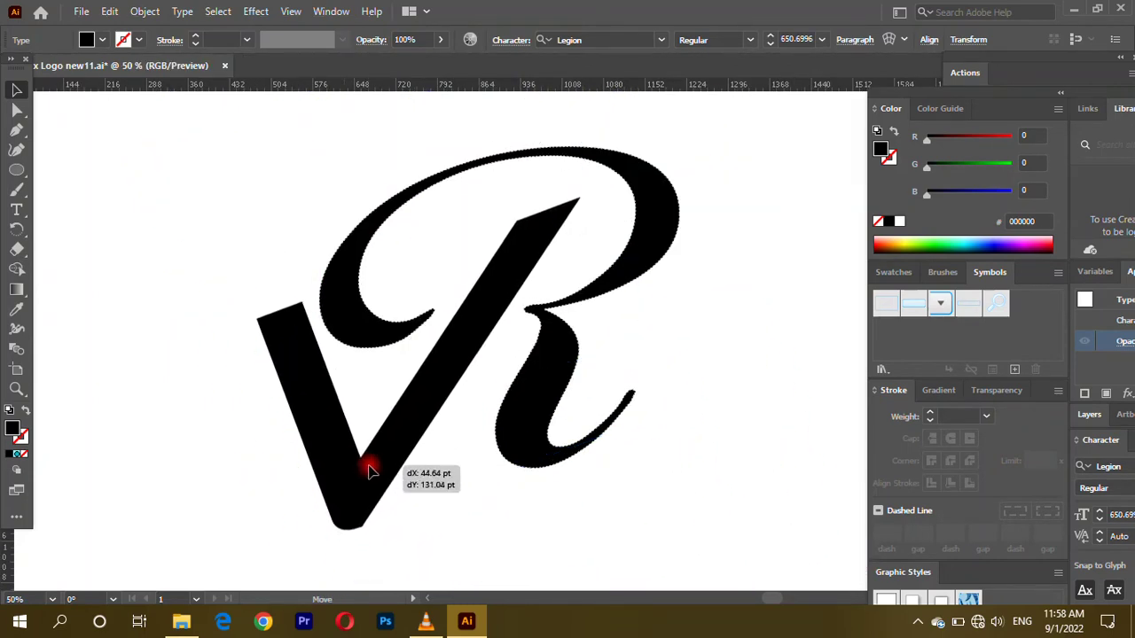
left_click_drag(370, 472, 376, 458)
scroll(373, 456, "down", 1, "alt")
scroll(495, 427, "up", 1, "alt")
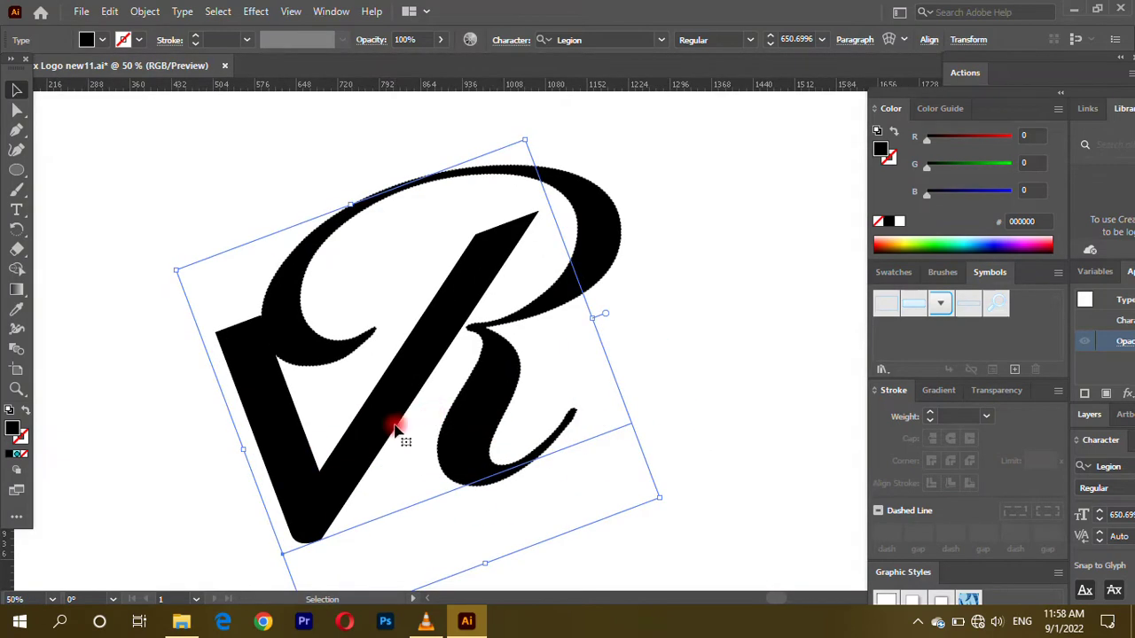
left_click_drag(177, 270, 160, 257)
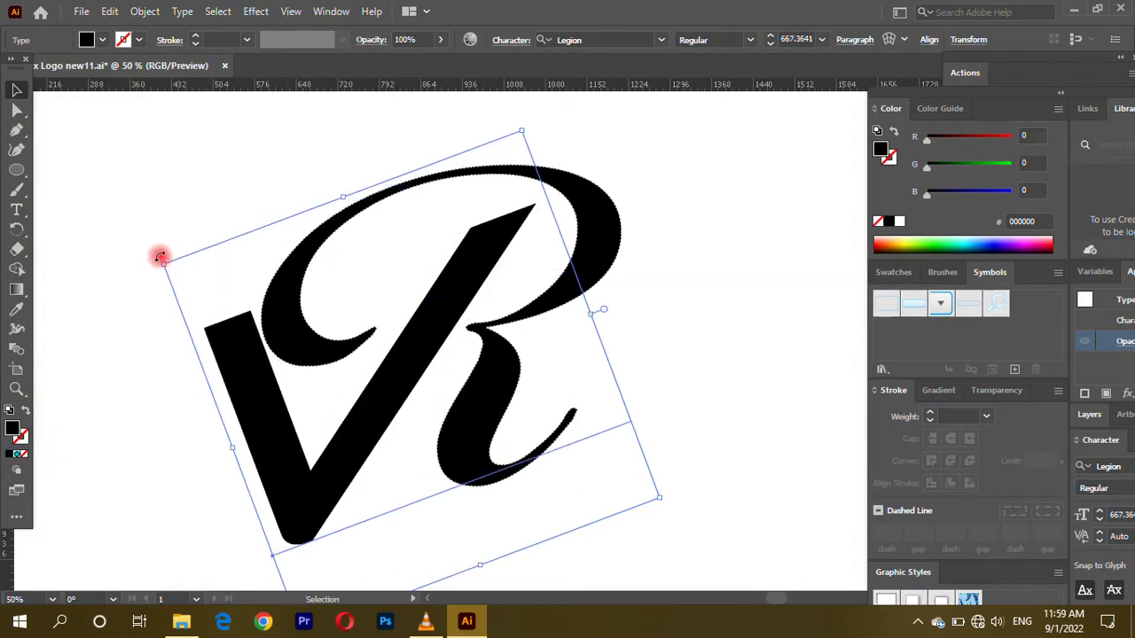
left_click_drag(374, 402, 373, 397)
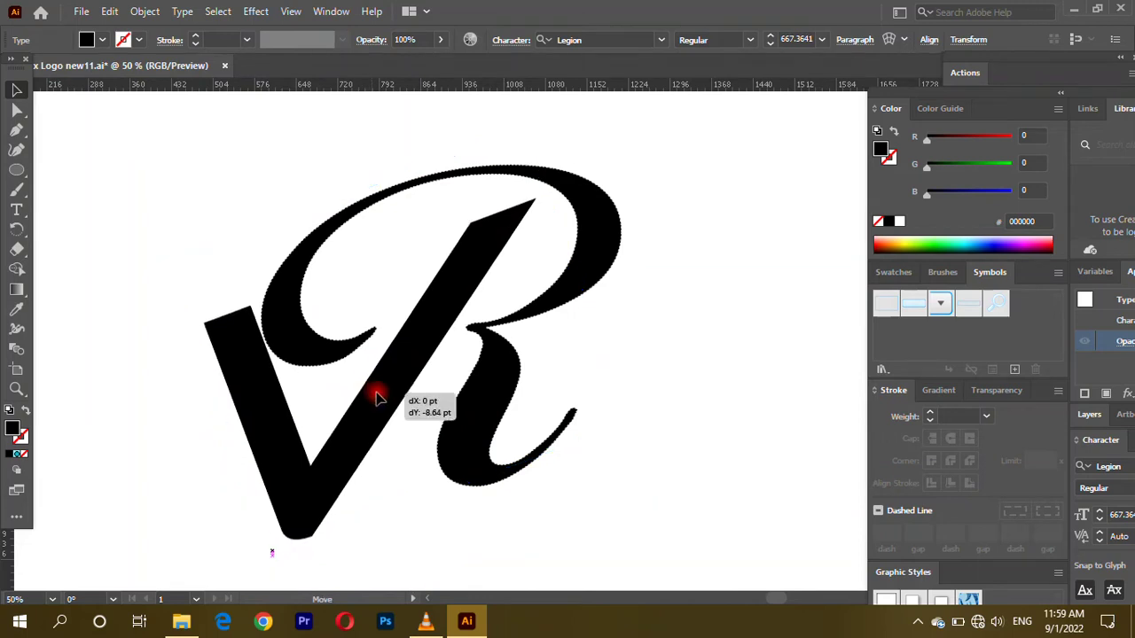
left_click_drag(376, 398, 375, 398)
left_click(659, 312)
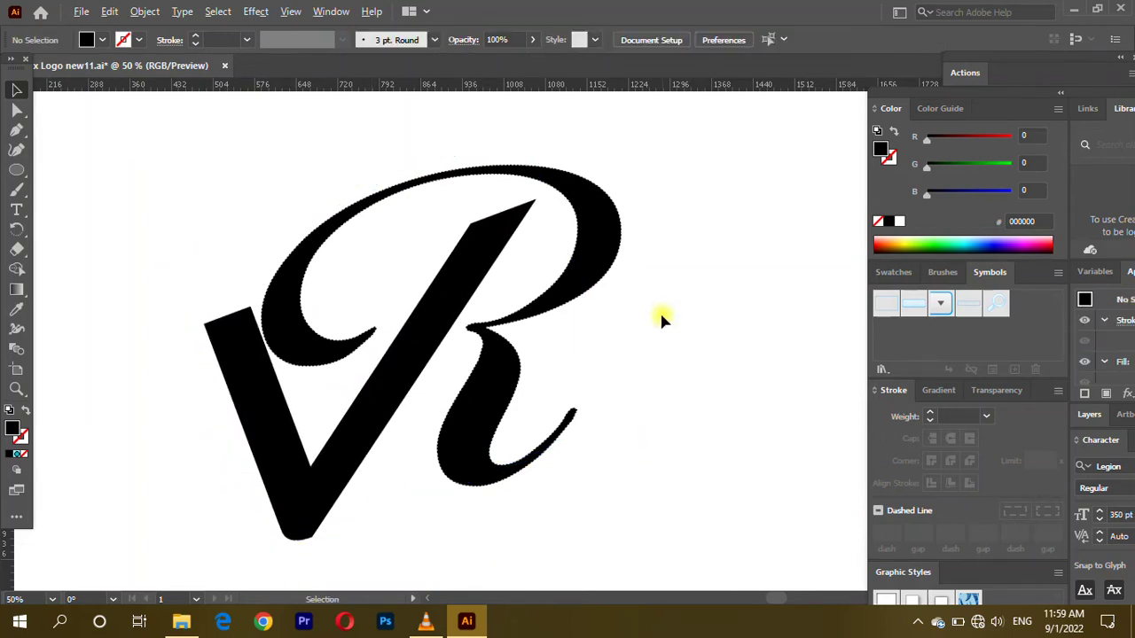
scroll(403, 182, "right", 5)
Reposition the monogram lettering beside the black disc.
mouse_move(463, 225)
left_mouse_down()
mouse_move(711, 490)
mouse_move(730, 492)
mouse_move(698, 459)
left_mouse_up()
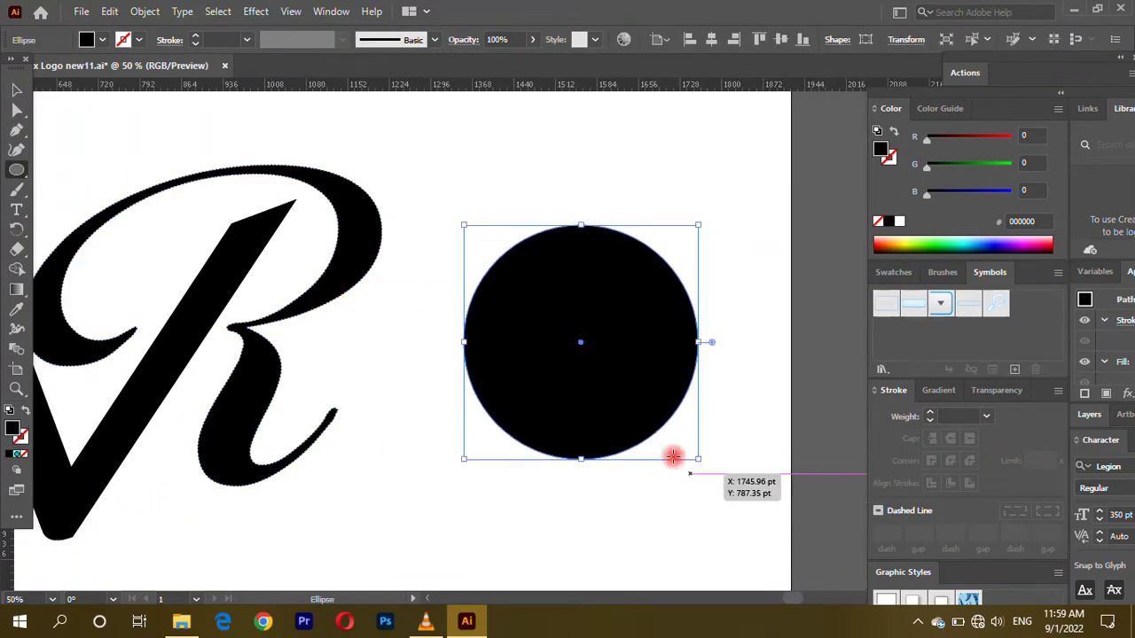
left_click(12, 92)
left_click(61, 152)
left_click_drag(249, 443, 393, 347)
Draw a small white-filled circle and move it inside the black disc.
key("l")
left_click_drag(470, 202, 499, 222)
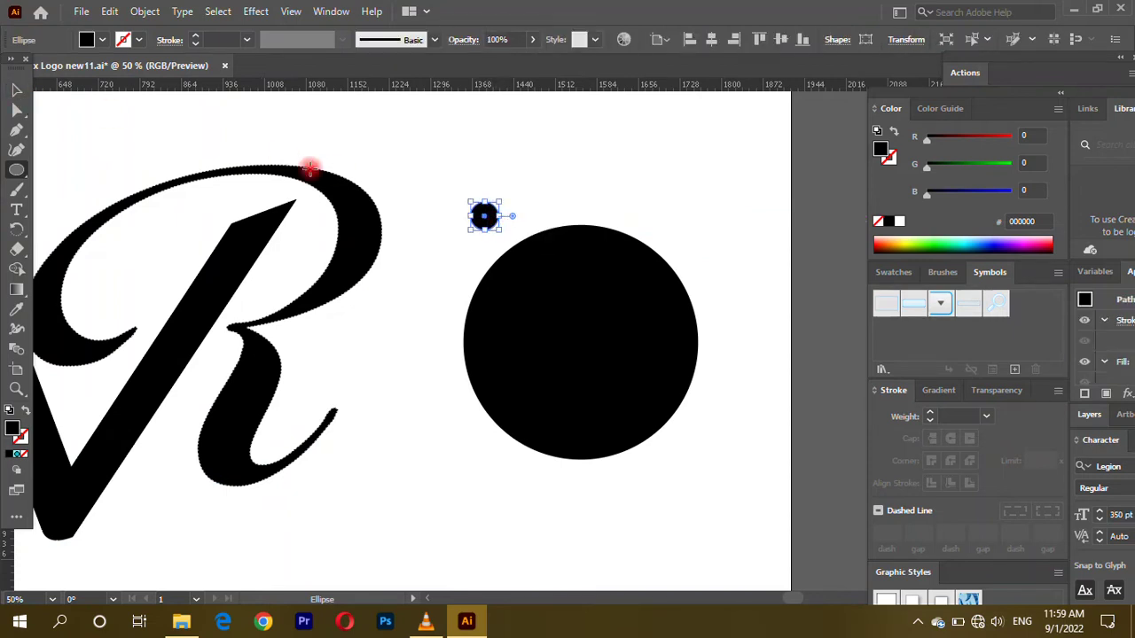
left_click(899, 222)
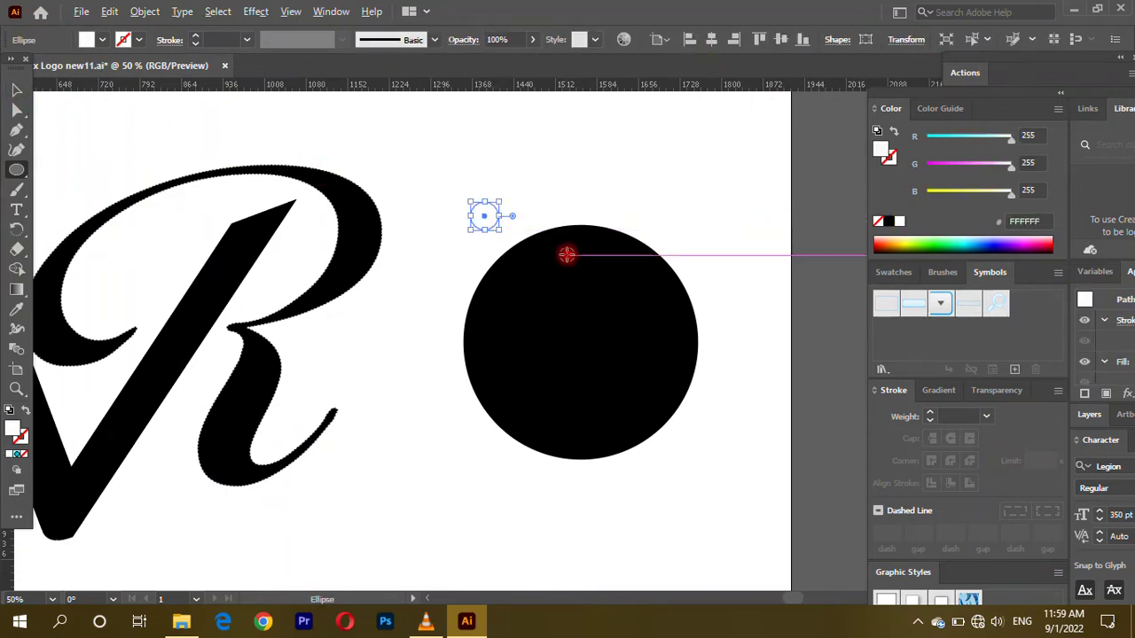
scroll(565, 254, "up", 1)
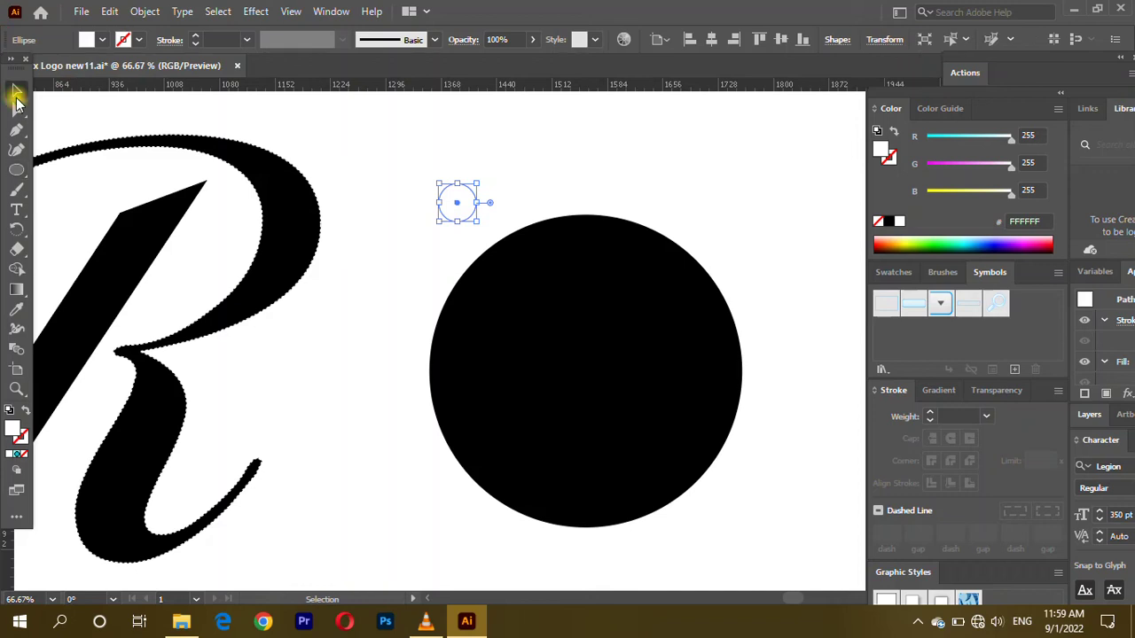
left_click_drag(456, 202, 550, 322)
left_click_drag(493, 246, 507, 245)
Centre the small circle in the disc and place a copy directly above it.
left_click(551, 324, "shift")
left_click(655, 41)
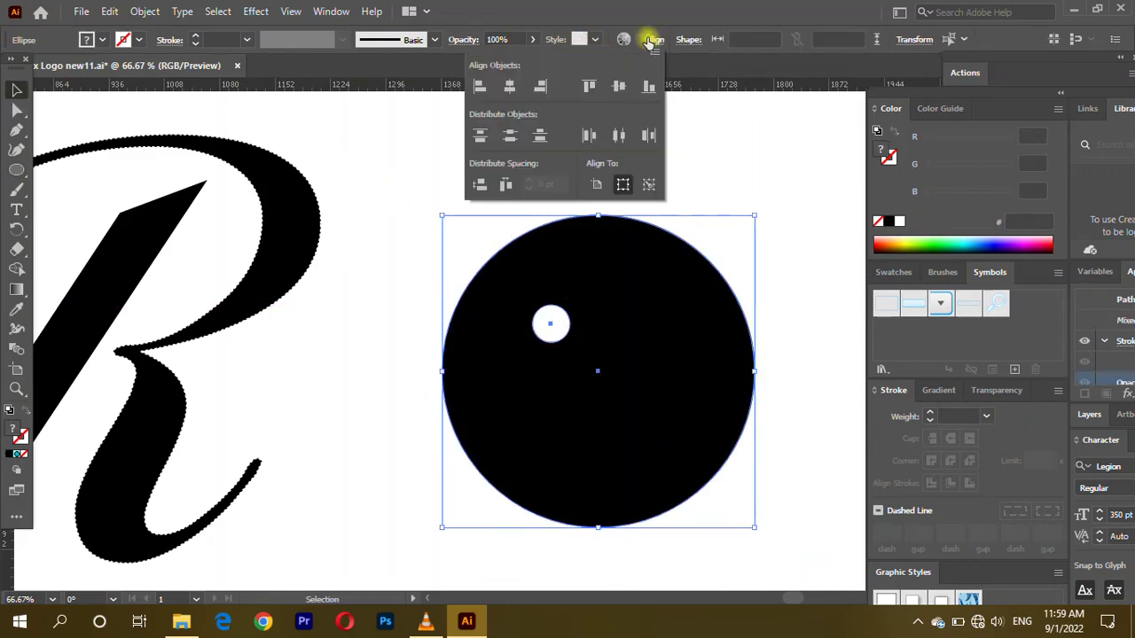
left_click(530, 88)
left_click(619, 89)
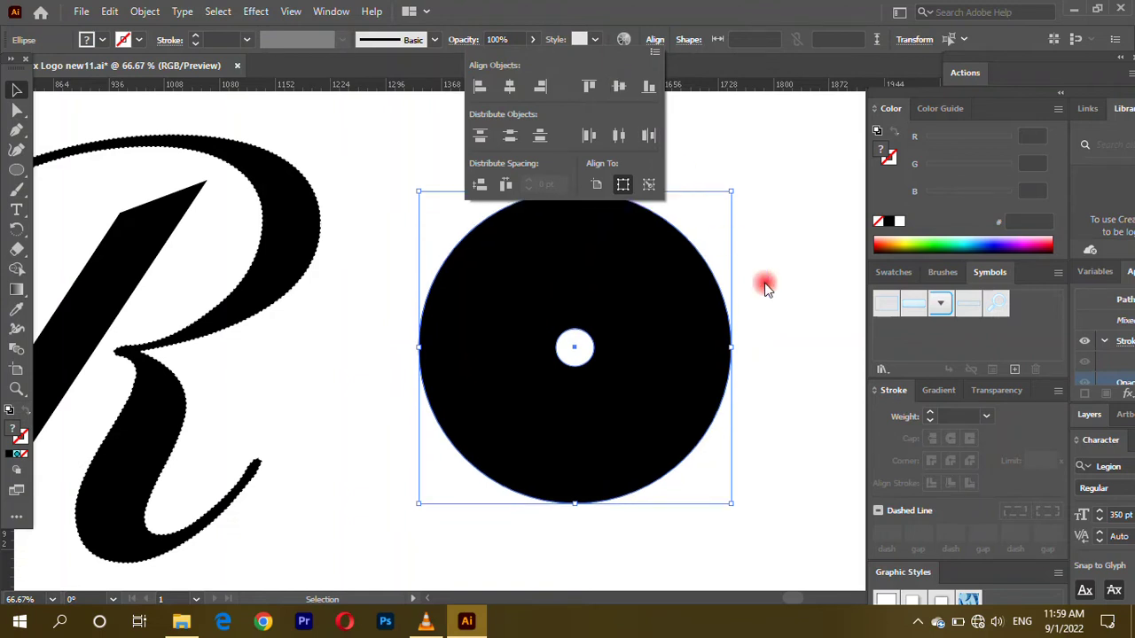
mouse_move(575, 347)
left_mouse_down()
mouse_move(773, 214)
mouse_move(838, 284)
mouse_move(798, 244)
mouse_move(588, 261)
left_mouse_up()
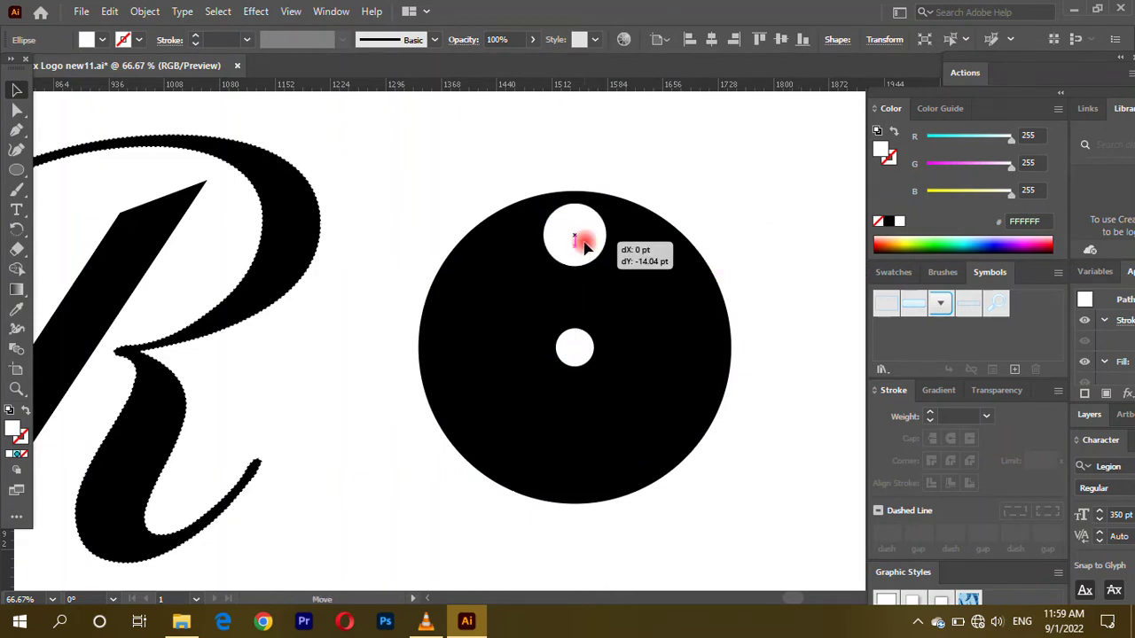
left_click_drag(585, 255, 584, 255)
Copy the upper circle around the disc centre at 72° to form a ring of five.
key("r")
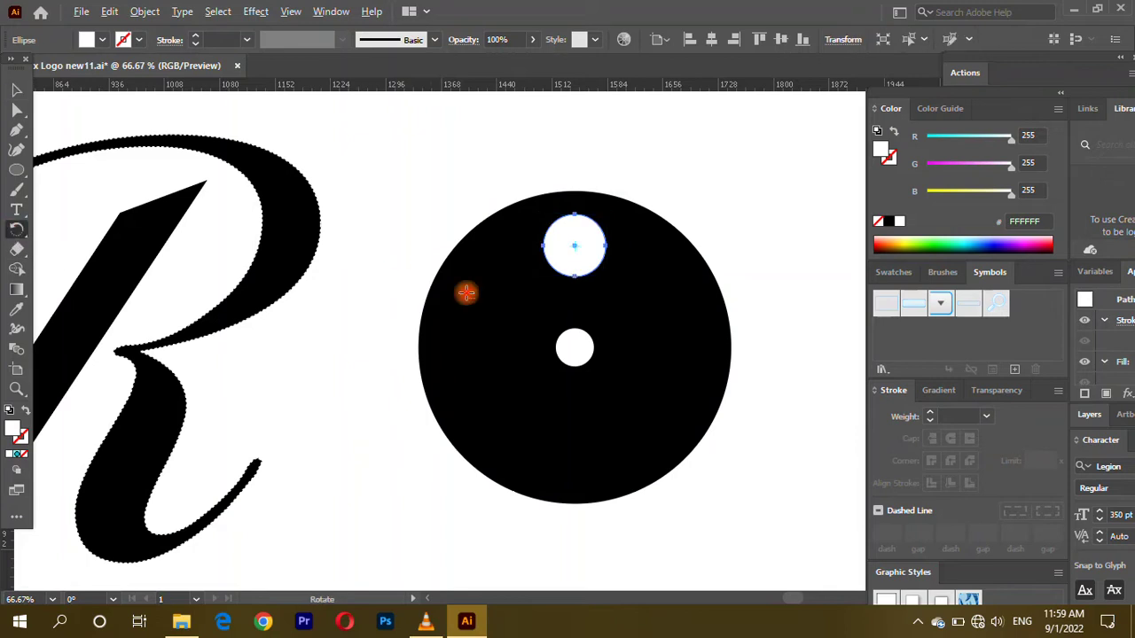
left_click(574, 347, "alt")
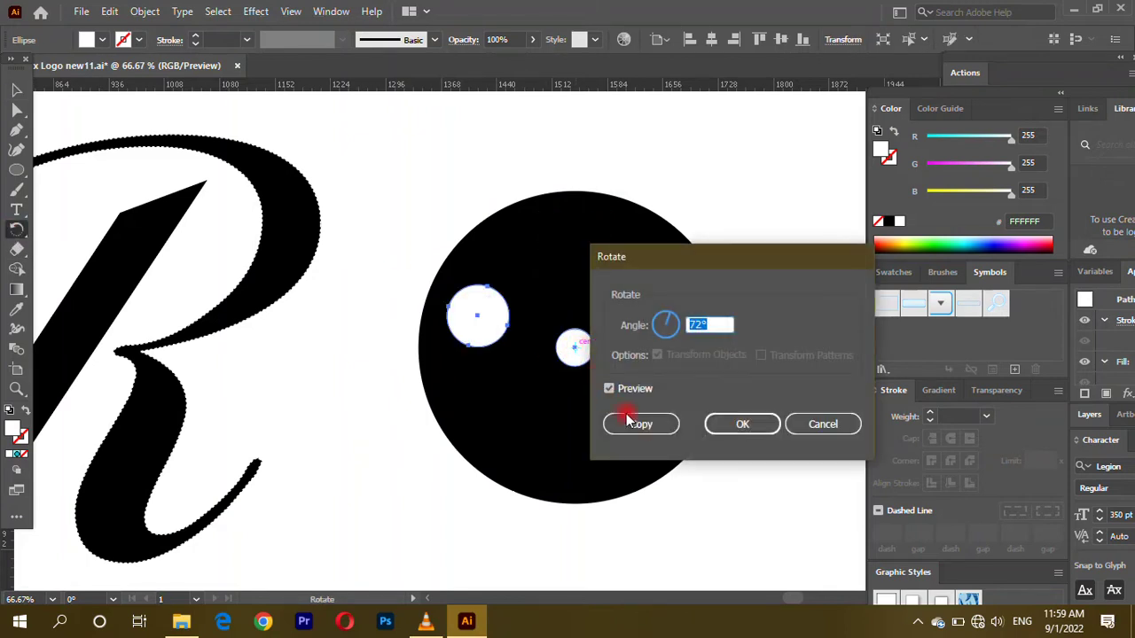
left_click(634, 423)
key("v")
key("ctrl+d")
key("ctrl+d")
key("ctrl+d")
key("r")
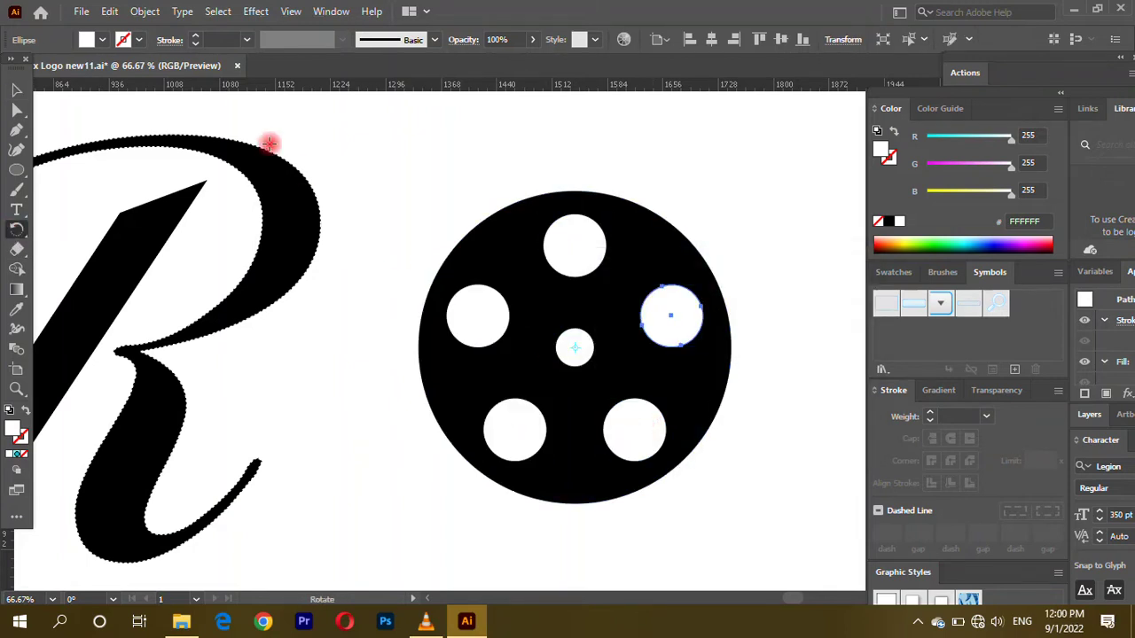
left_click(17, 91)
Punch all the white circles out of the black disc with Shape Builder.
left_click_drag(743, 504, 417, 188)
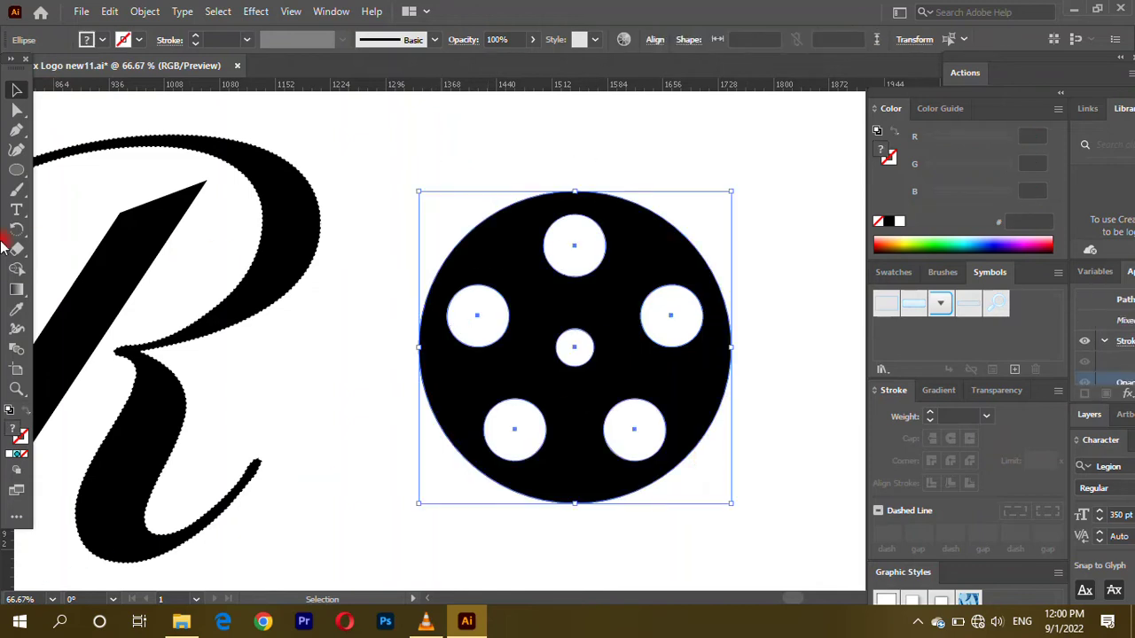
left_click(18, 268)
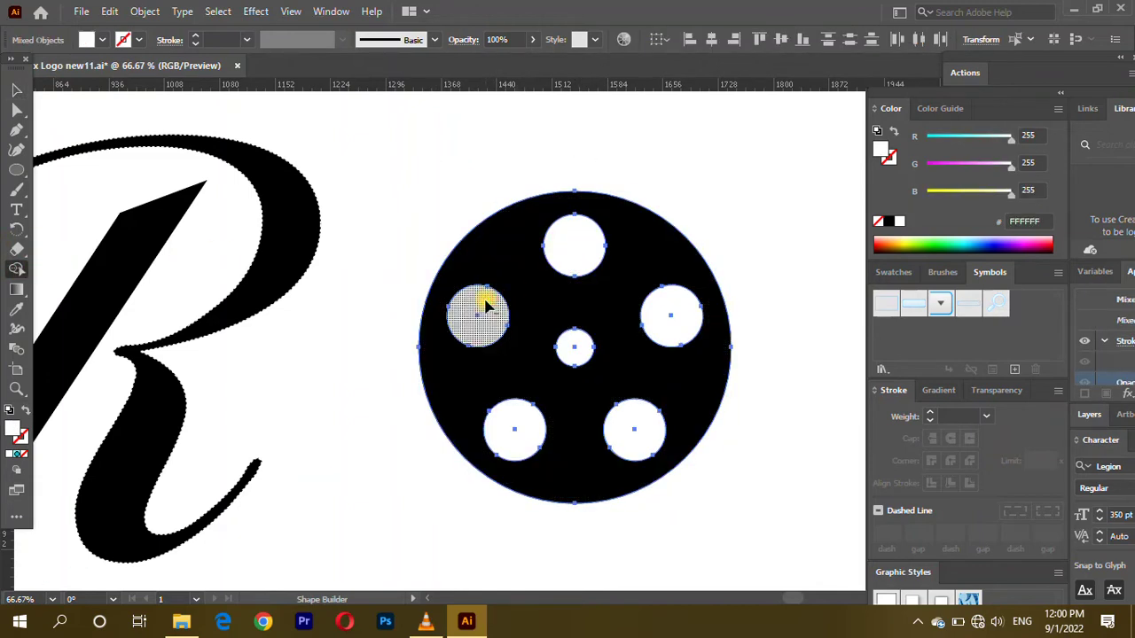
left_click(575, 347, "alt")
left_click(676, 319, "alt")
left_click(643, 435, "alt")
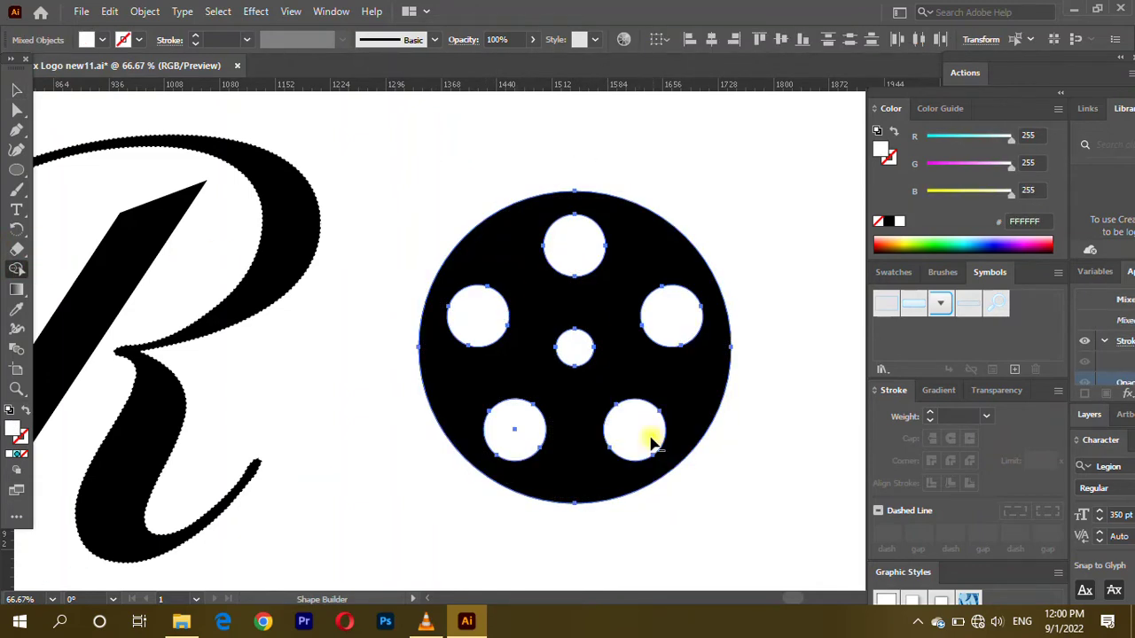
left_click(520, 435, "alt")
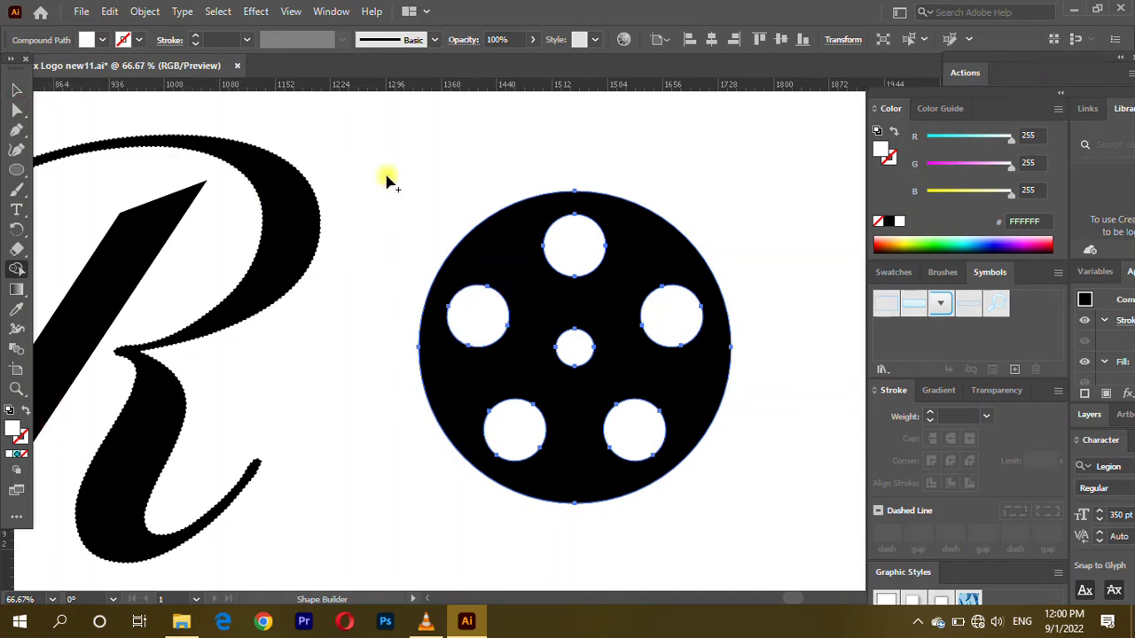
scroll(548, 236, "up", 1)
scroll(532, 237, "up", 1)
scroll(552, 240, "up", 1)
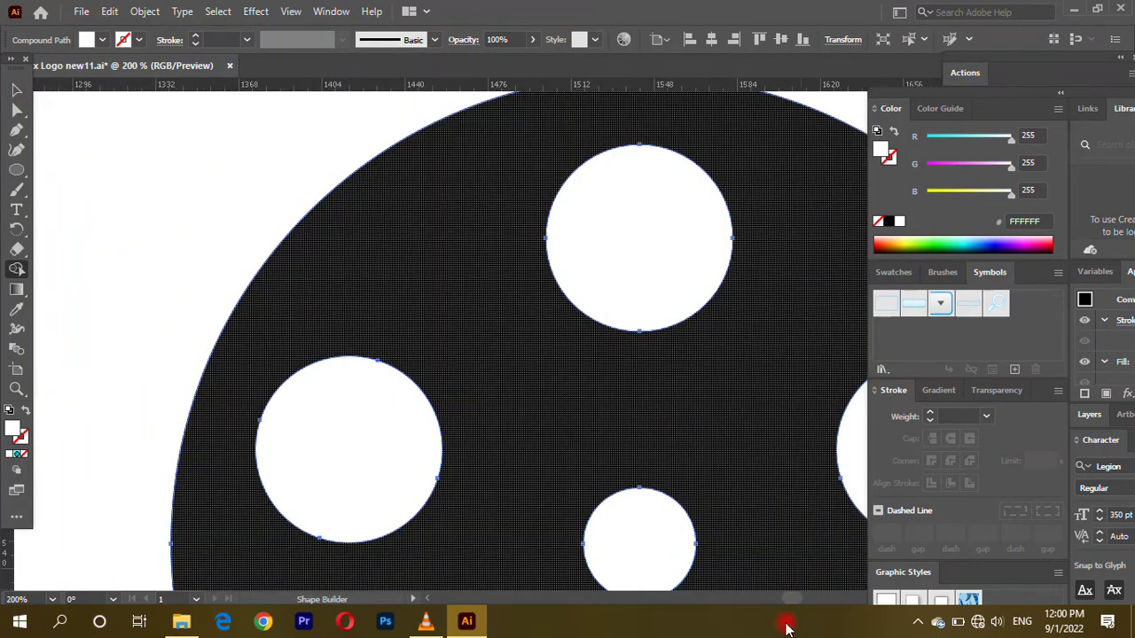
left_click(877, 512)
left_click(878, 511)
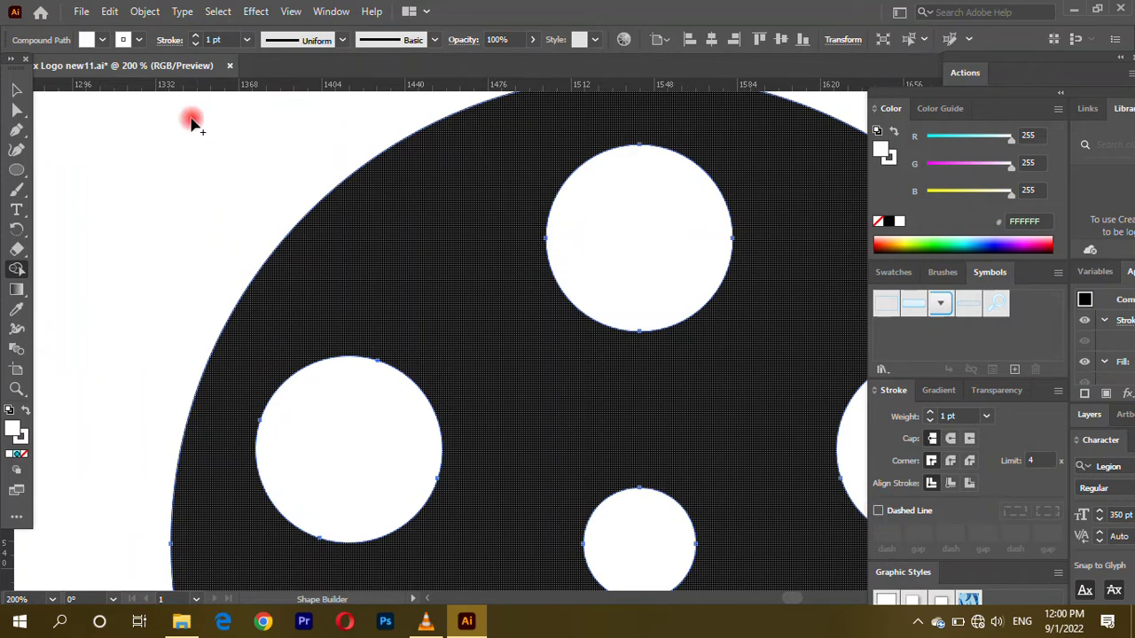
scroll(322, 216, "down", 4)
Shrink the film-reel disc and move it onto the VR lettering.
scroll(302, 173, "left", 5)
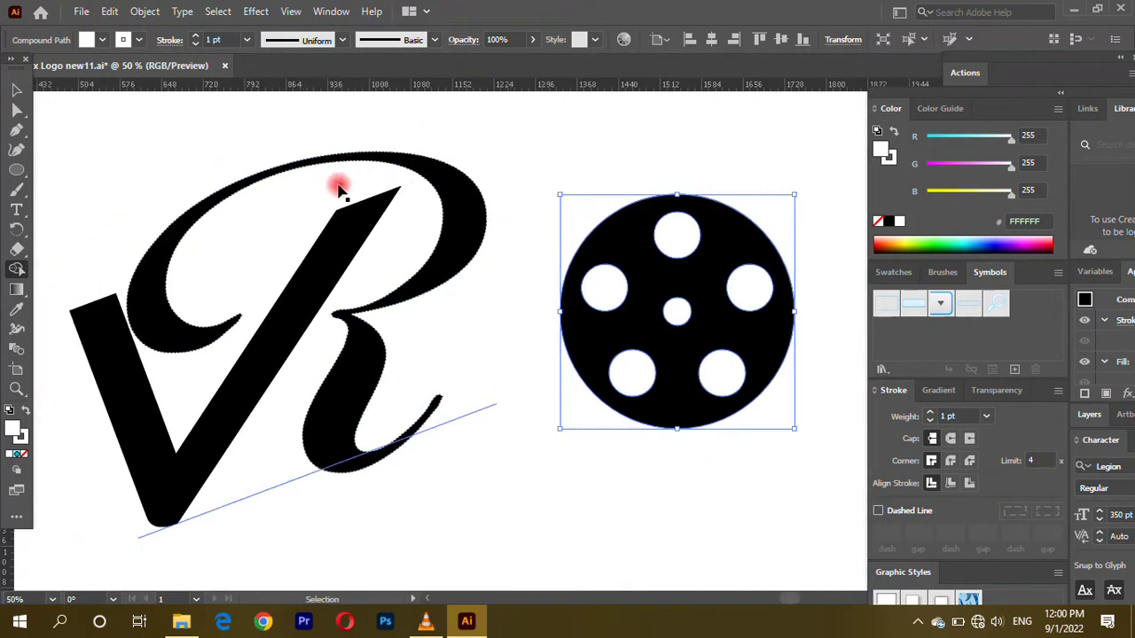
left_click(16, 90)
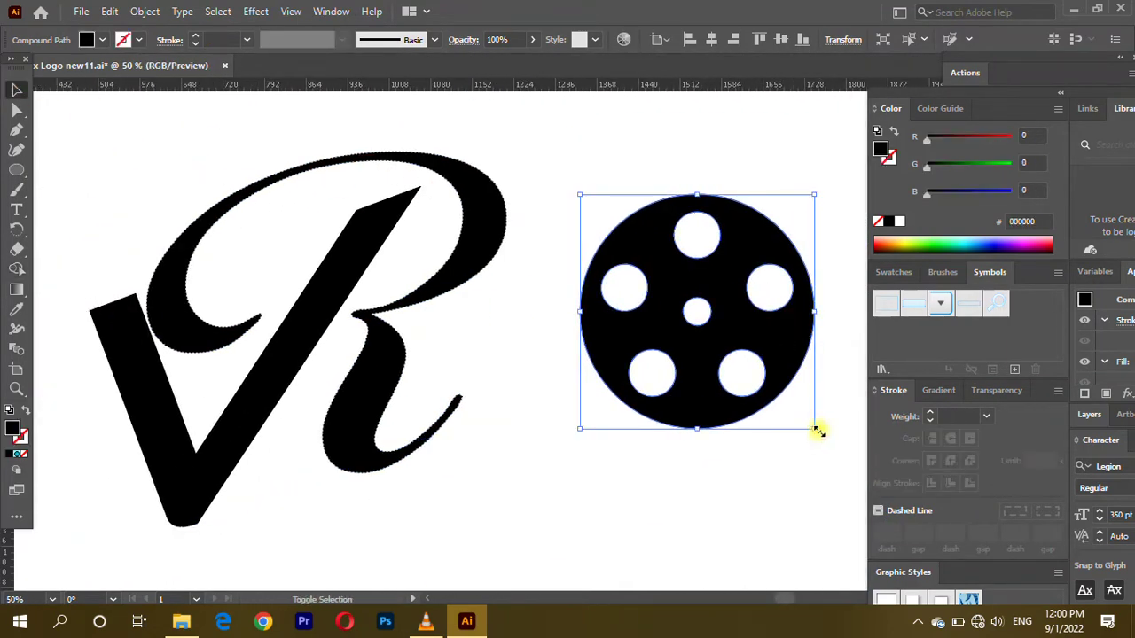
left_click_drag(817, 430, 759, 380)
mouse_move(701, 317)
left_mouse_down()
mouse_move(168, 352)
mouse_move(228, 291)
left_mouse_up()
left_click_drag(296, 375, 279, 358)
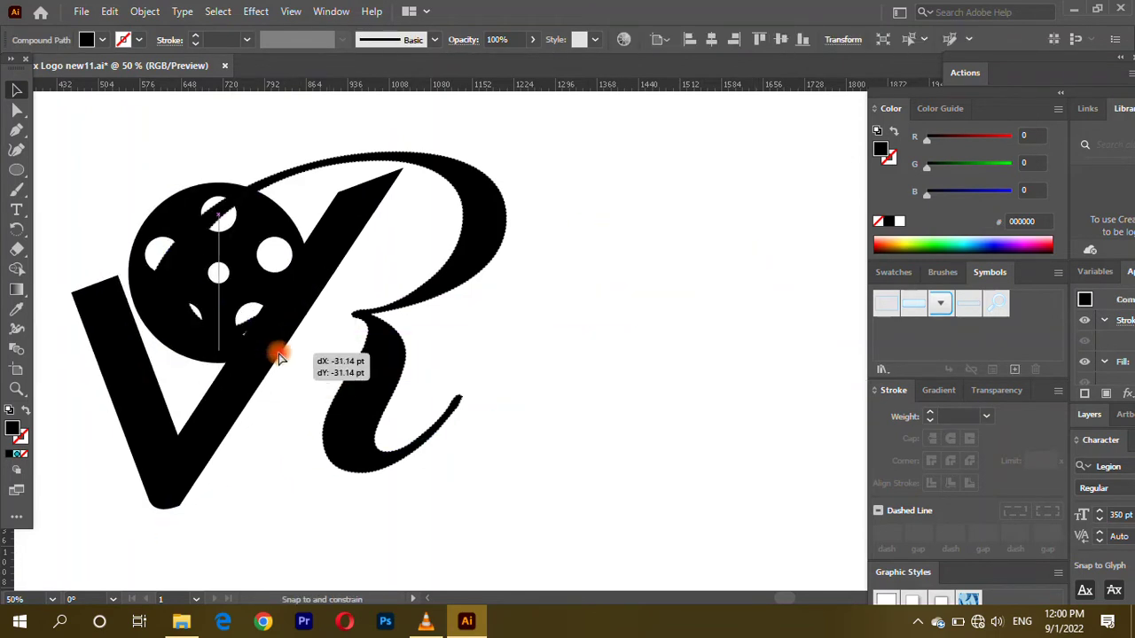
left_click(221, 253)
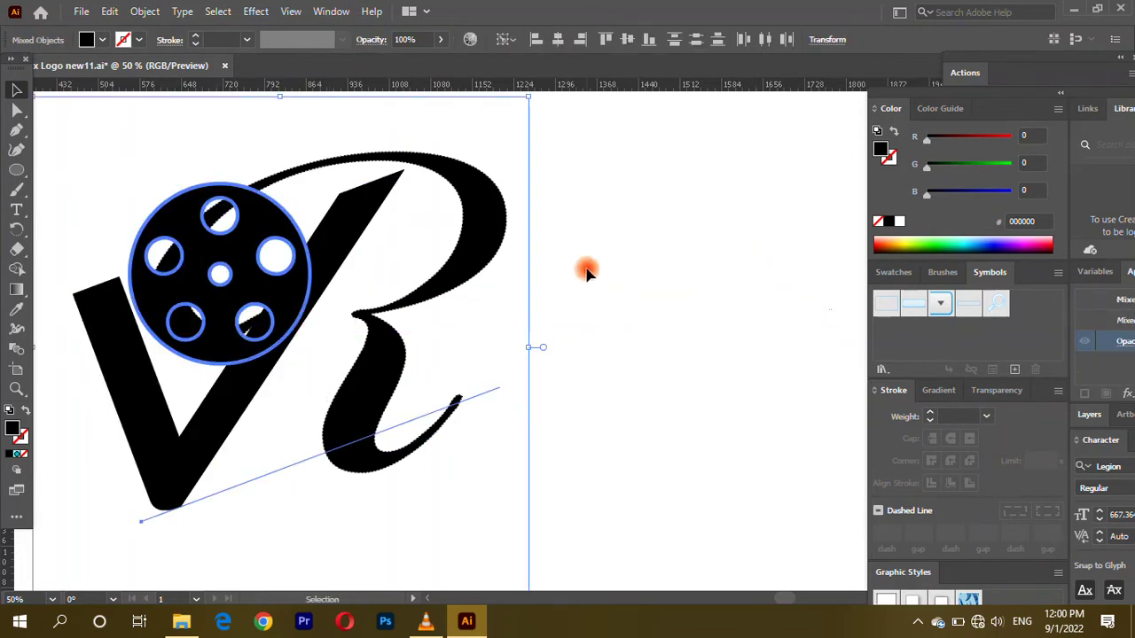
left_click(618, 277)
left_click(222, 253)
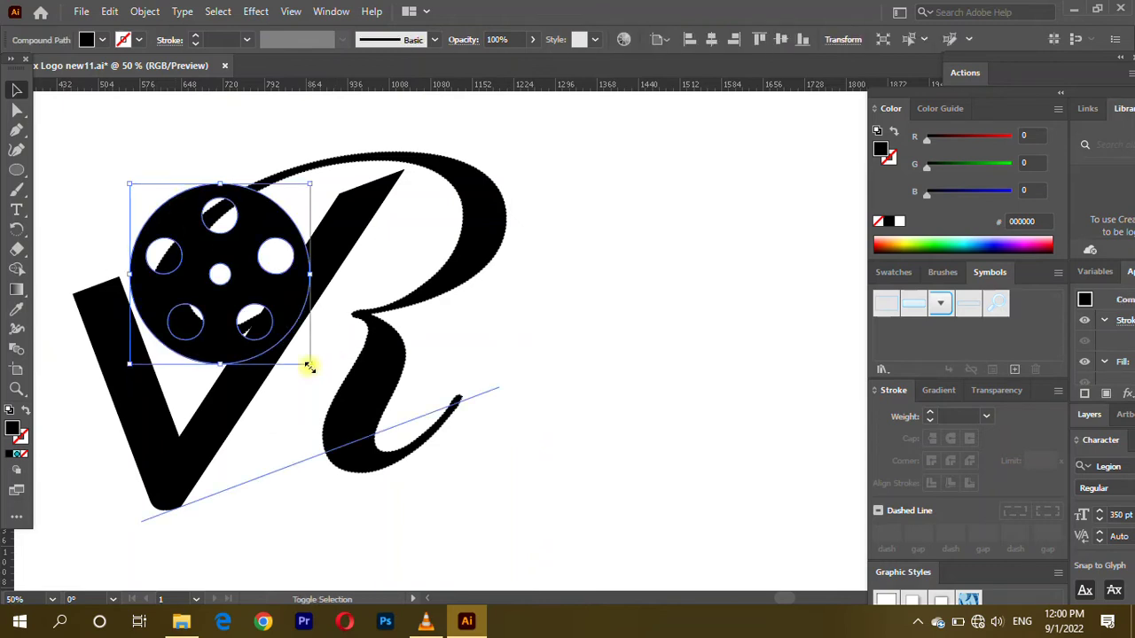
left_click_drag(308, 367, 271, 341)
Nudge the V slightly right and settle the reel on the V's left arm.
key("ctrl+equal")
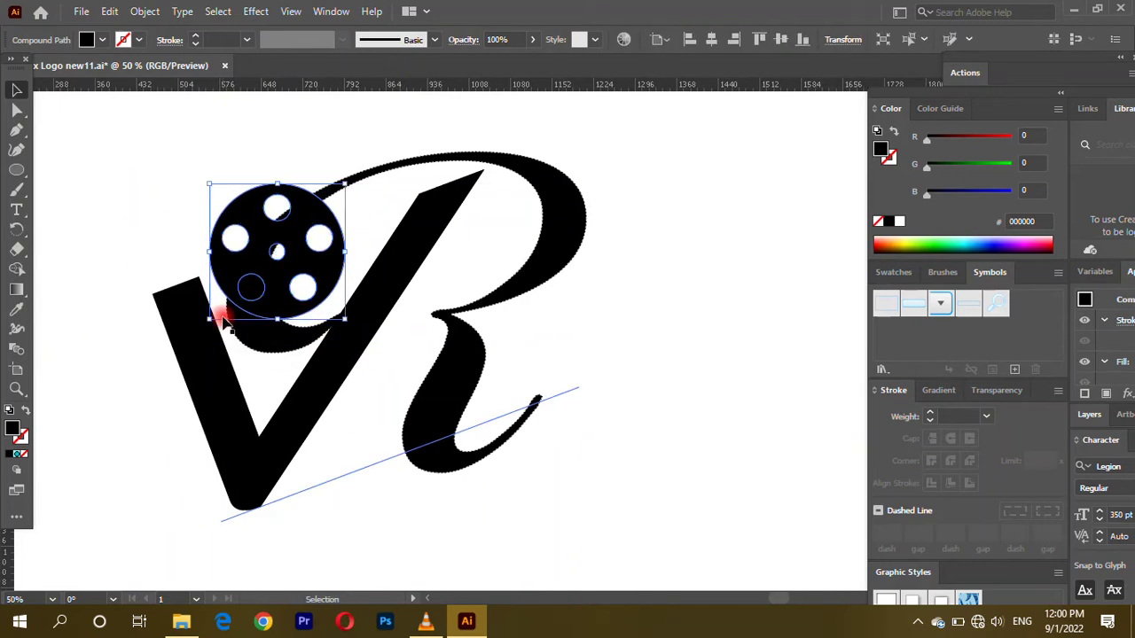
left_click(676, 303)
left_click_drag(436, 303, 463, 314)
left_click_drag(320, 256, 355, 309)
left_click(124, 152)
scroll(244, 229, "up", 1)
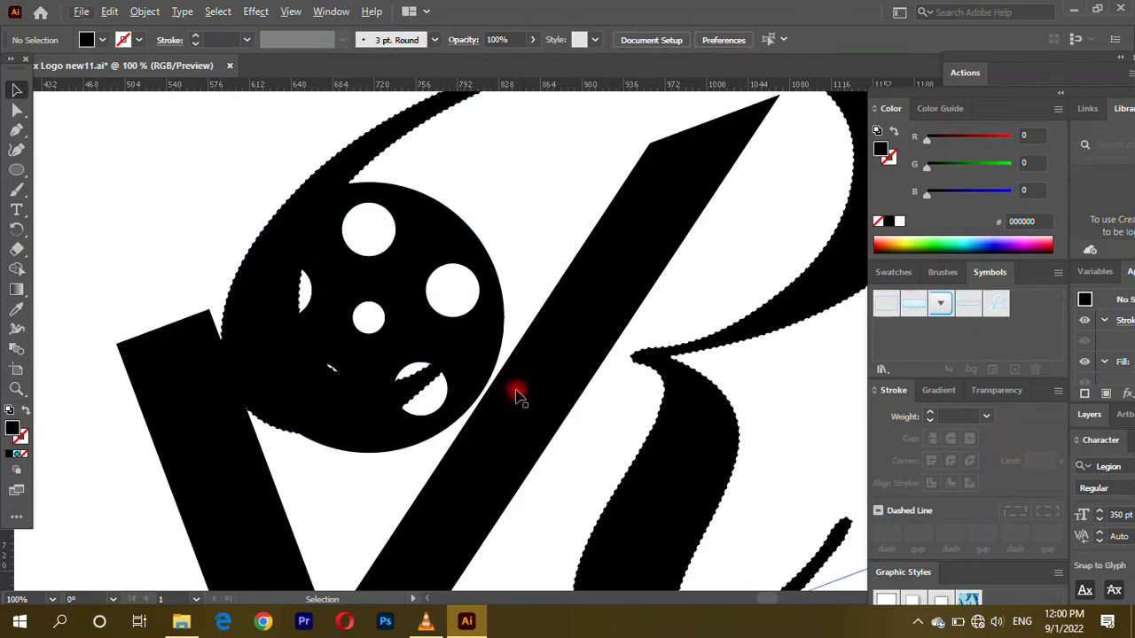
Fill the reel with blue #0077A2 and nudge it slightly left and down.
scroll(293, 280, "up", 1)
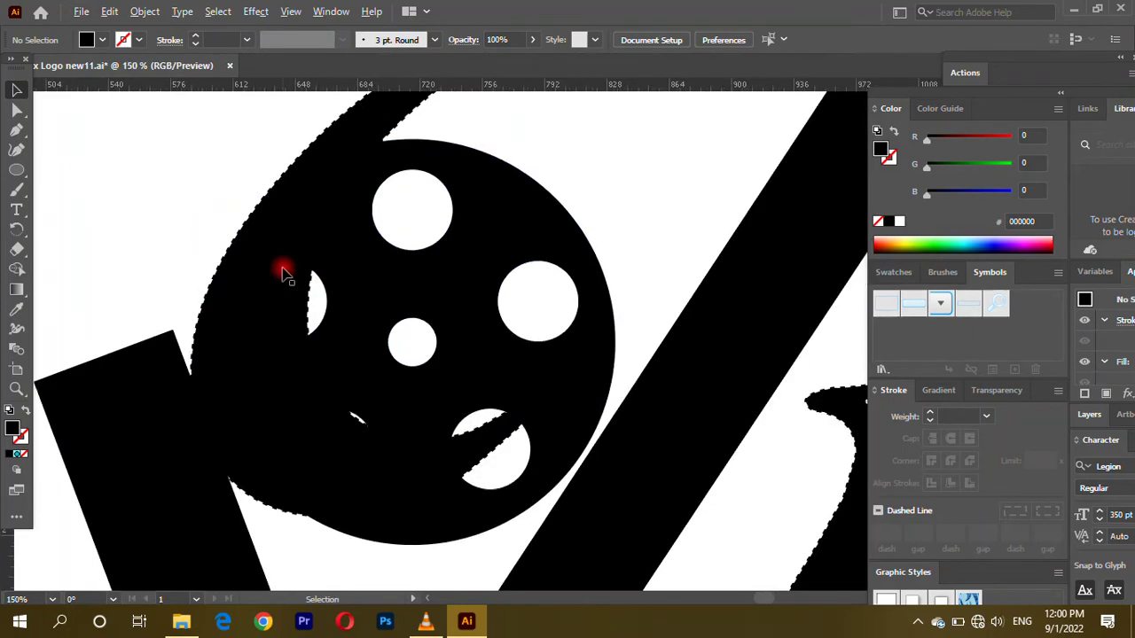
scroll(284, 272, "up", 1)
scroll(280, 255, "up", 1)
left_click(294, 236)
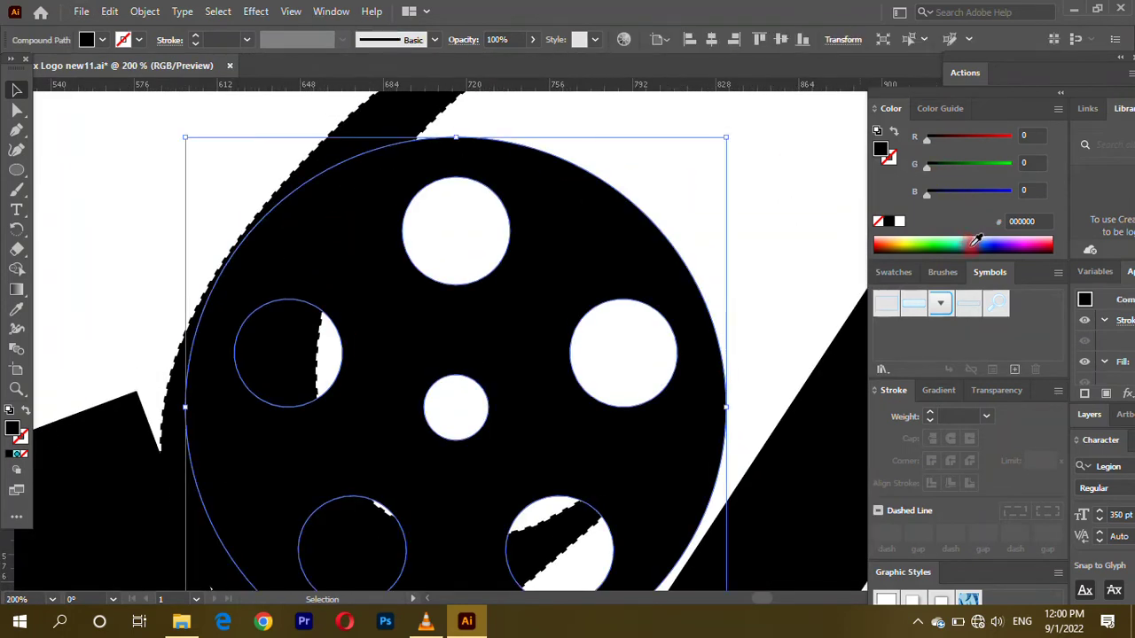
left_click(975, 241)
left_click(169, 246)
left_click_drag(325, 273, 312, 290)
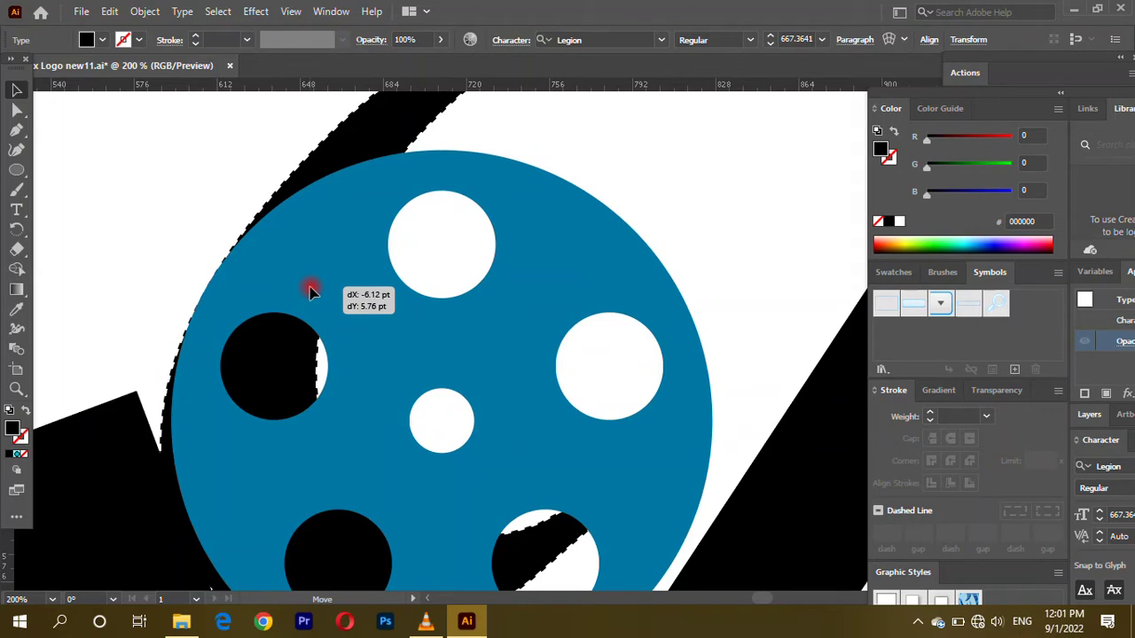
scroll(310, 275, "down", 3)
scroll(309, 261, "down", 2)
left_click(284, 275)
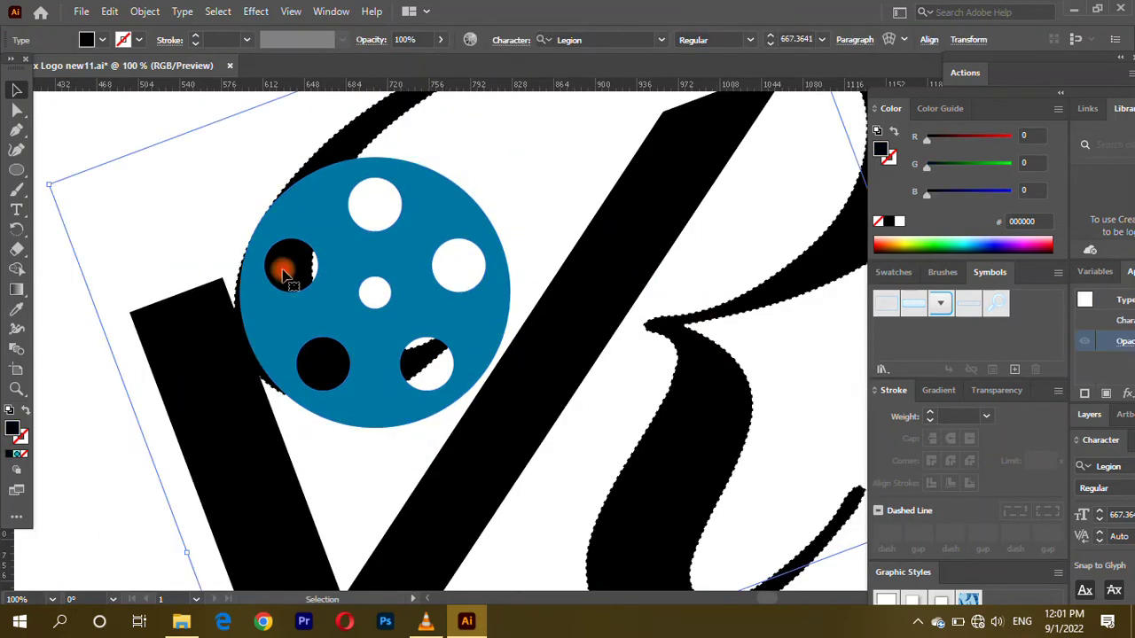
Erase the letter strokes behind the blue reel so all six holes show white.
left_click(18, 249)
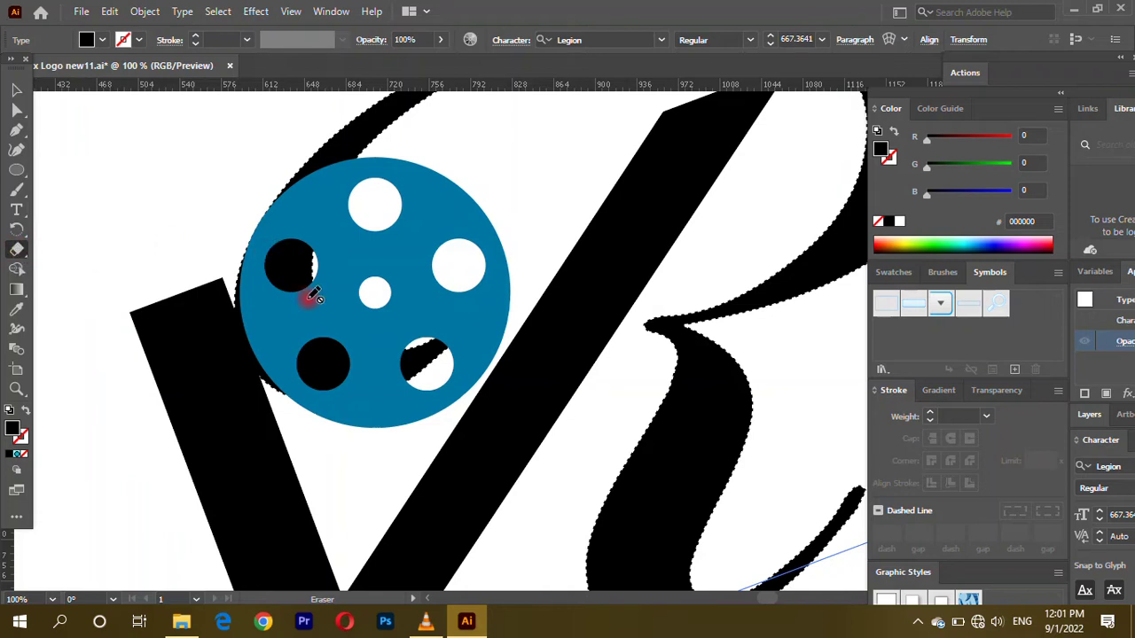
key("v")
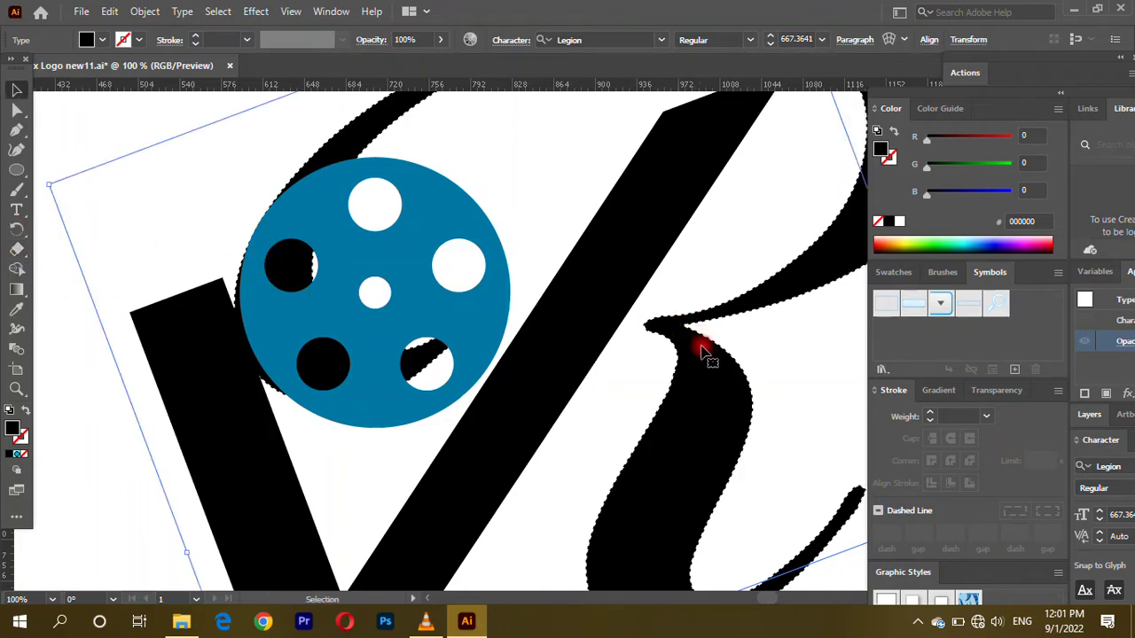
scroll(375, 190, "up", 2)
left_click(836, 107)
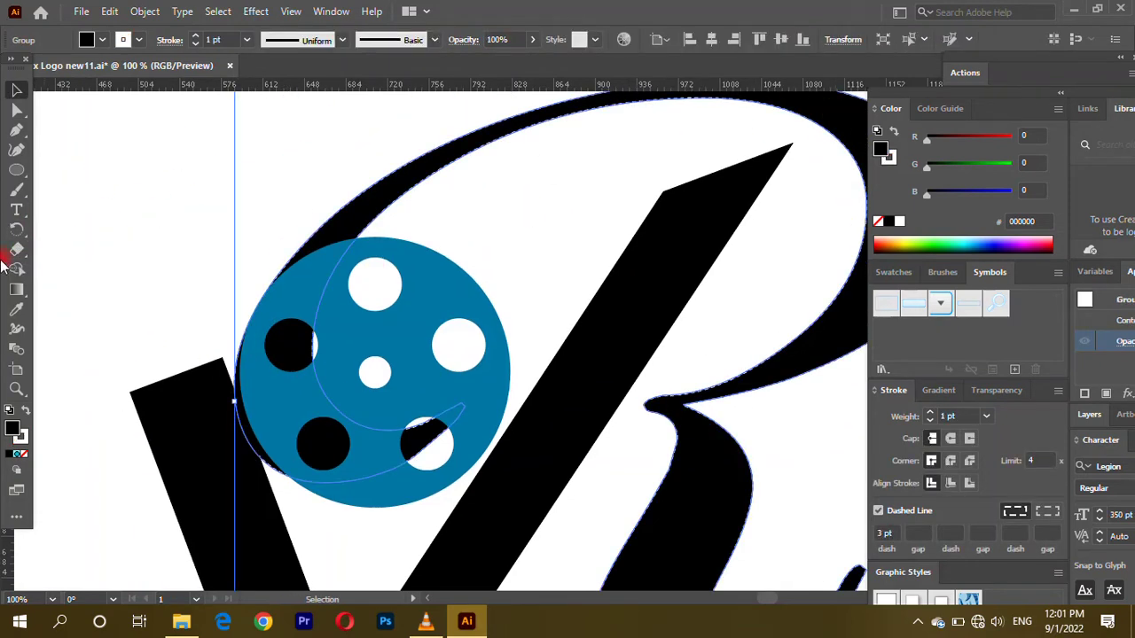
left_click(16, 249)
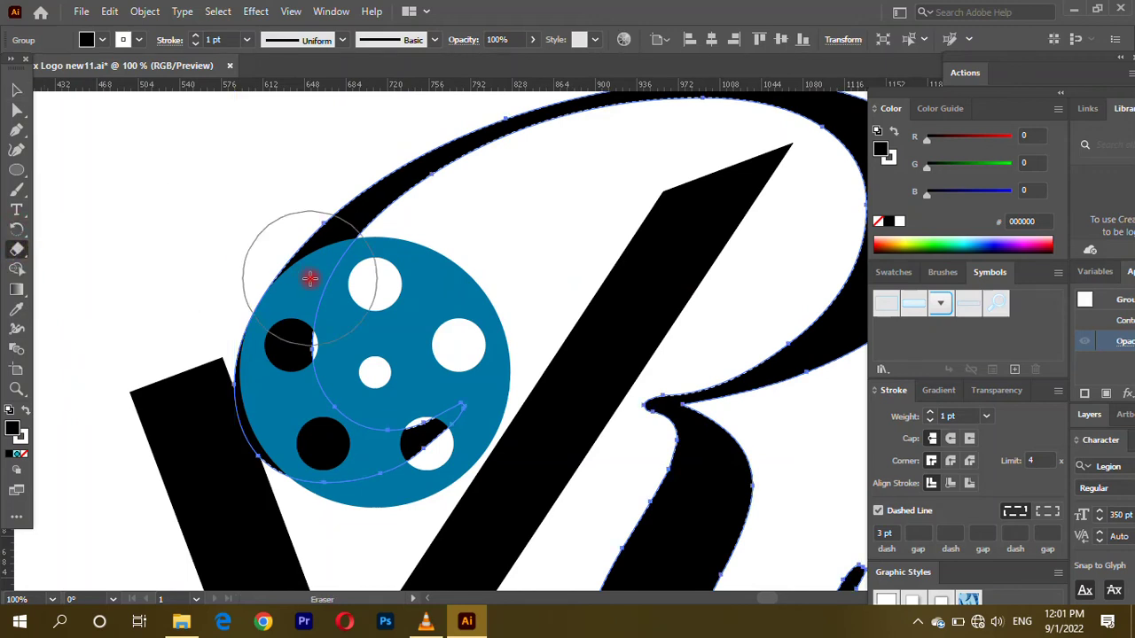
mouse_move(435, 425)
left_mouse_down()
mouse_move(441, 408)
mouse_move(372, 448)
mouse_move(306, 450)
mouse_move(289, 402)
mouse_move(349, 307)
mouse_move(284, 398)
mouse_move(268, 378)
left_mouse_up()
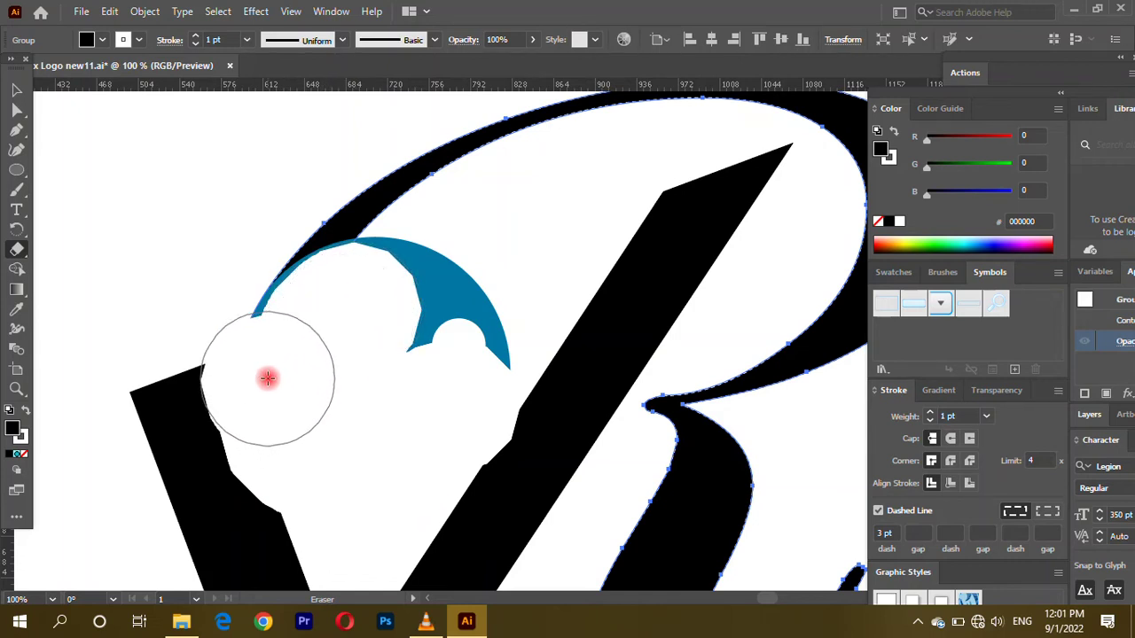
key("ctrl+z")
left_click(18, 89)
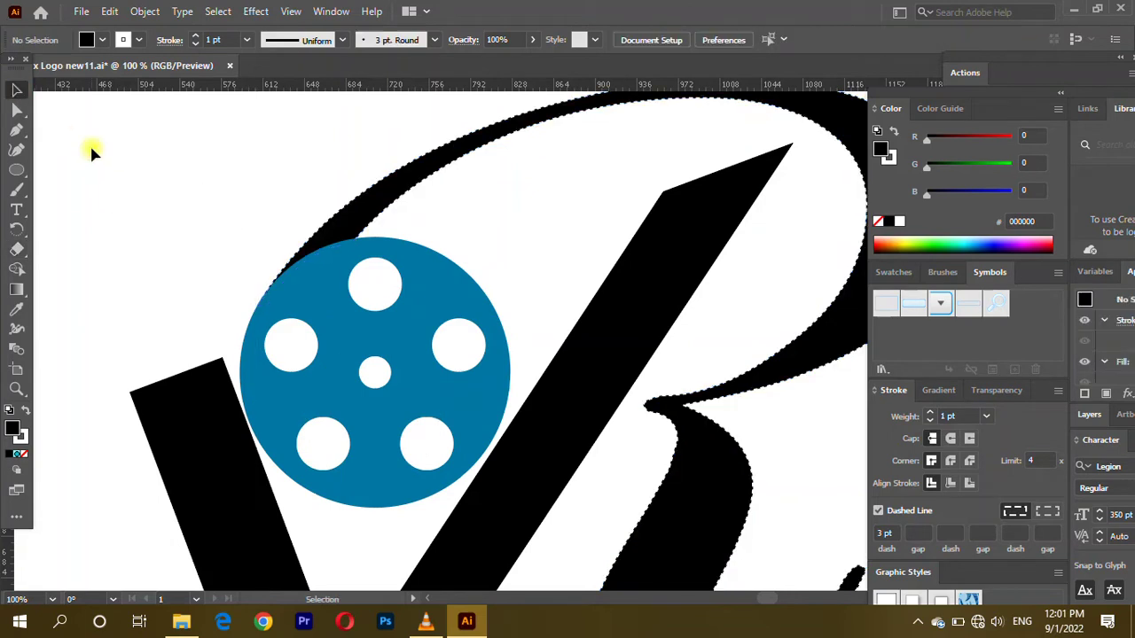
left_click(159, 236)
scroll(159, 236, "down", 1)
scroll(159, 236, "down", 2)
scroll(142, 329, "down", 1)
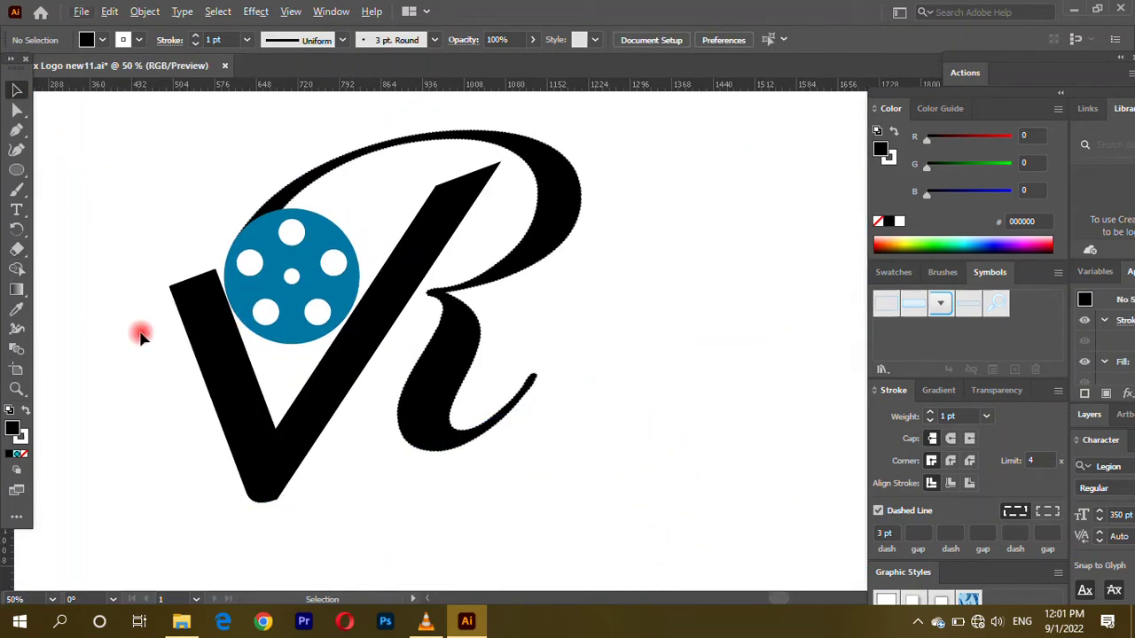
Enlarge the monogram slightly and shift it up and left.
scroll(132, 316, "up", 1)
left_click_drag(252, 363, 258, 376)
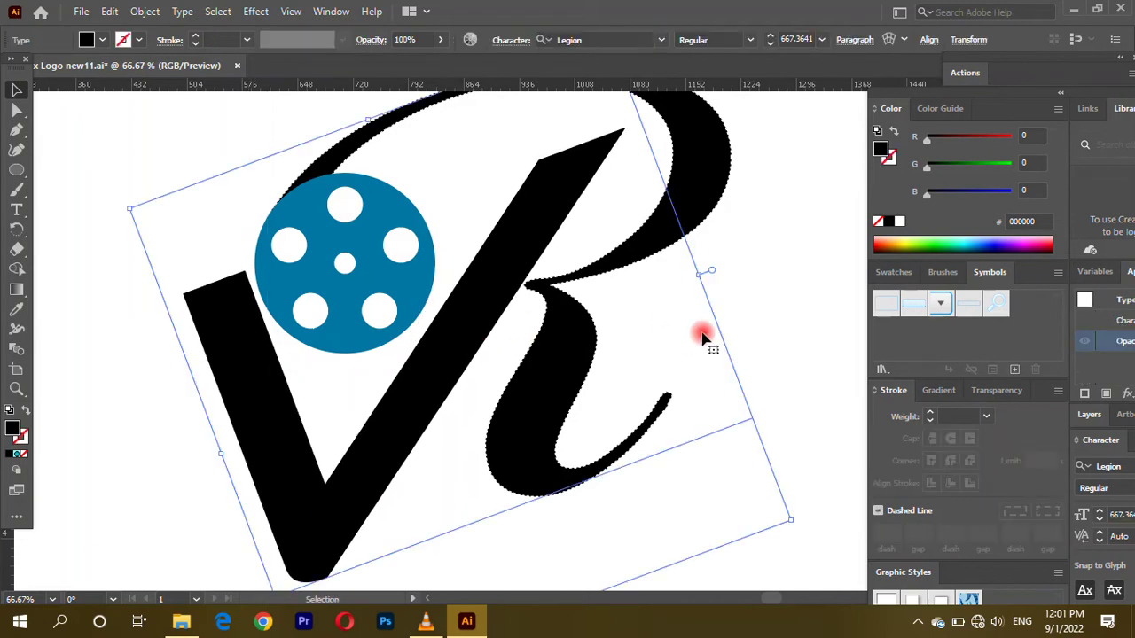
left_click_drag(699, 276, 717, 270)
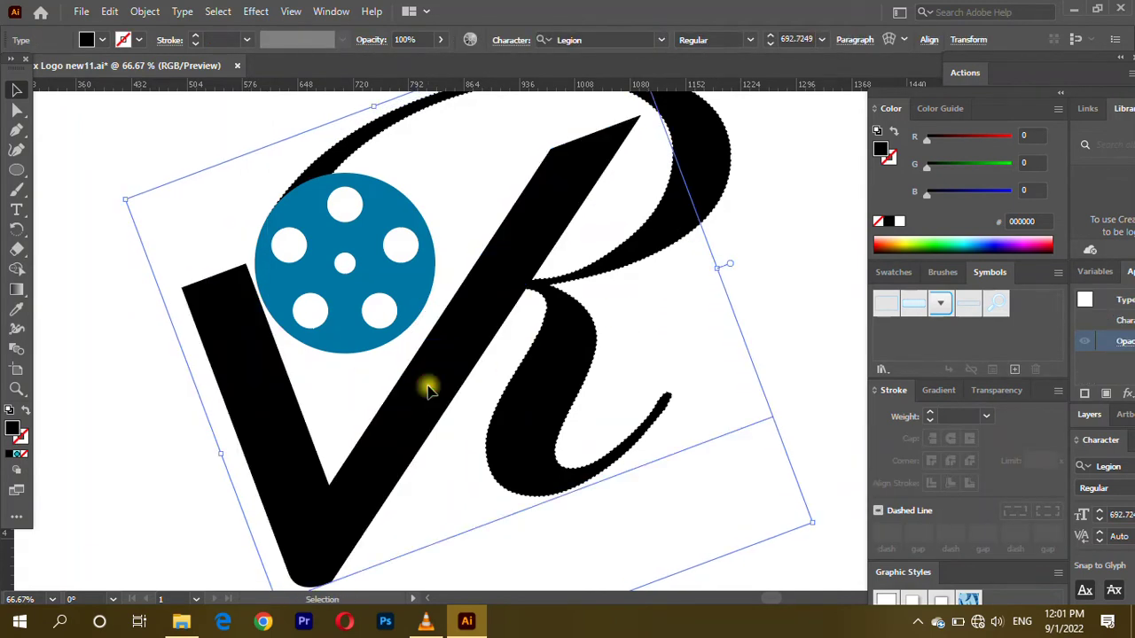
left_click_drag(428, 388, 419, 384)
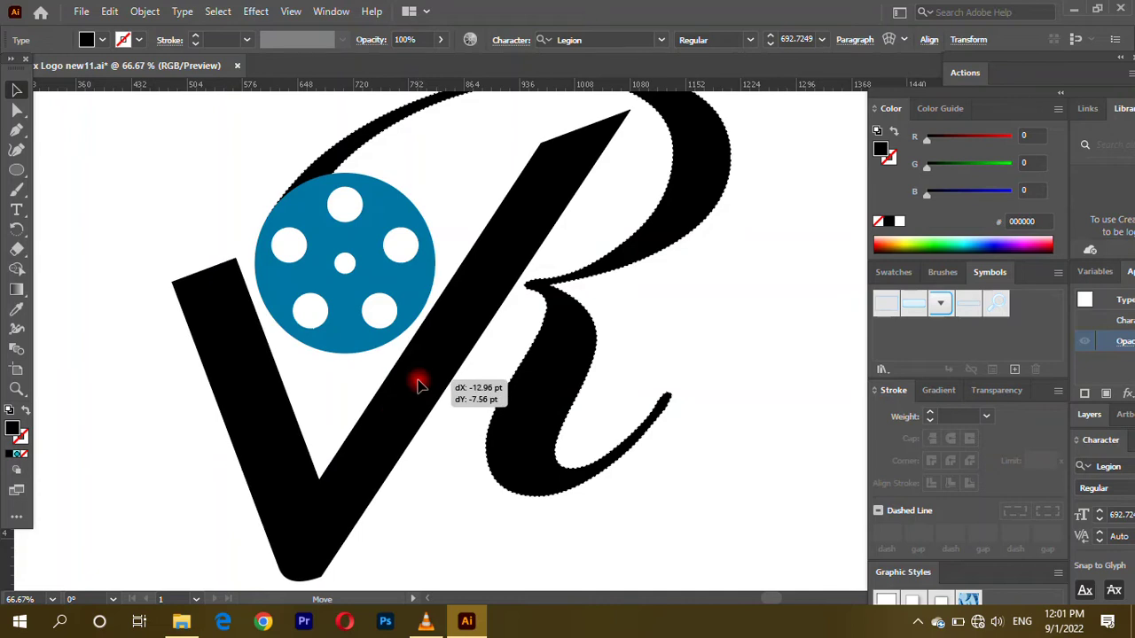
key("ctrl+minus")
left_click_drag(419, 384, 416, 385)
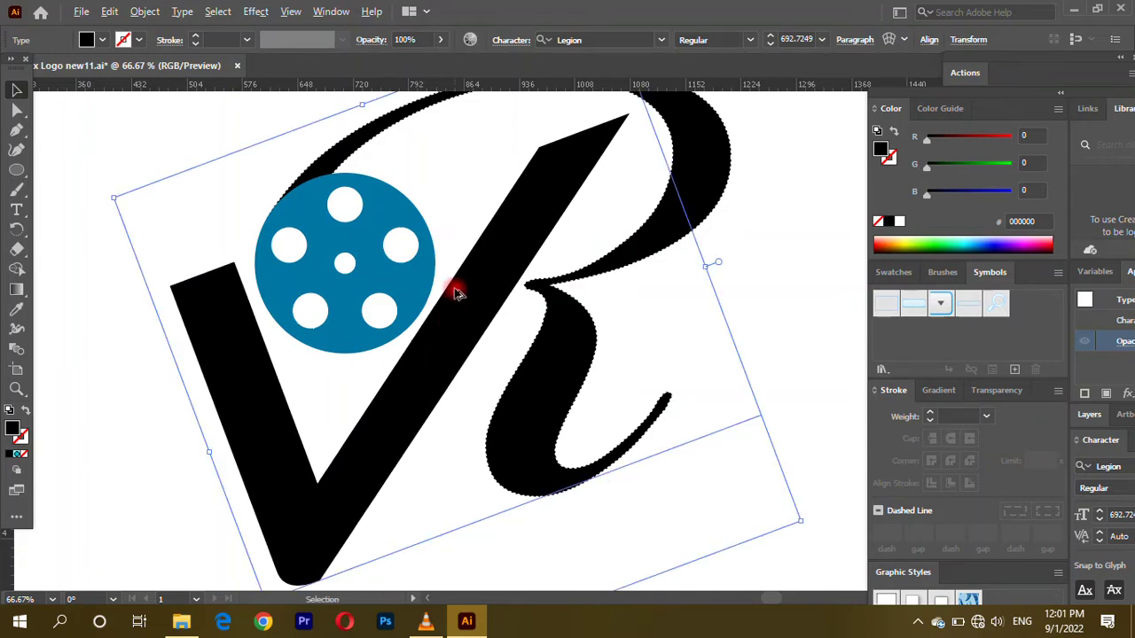
Try rotating the monogram, undo the rotation, and deselect it.
left_click_drag(715, 467, 727, 464)
left_click(595, 342)
key("ctrl+plus")
key("ctrl+z")
key("ctrl+minus")
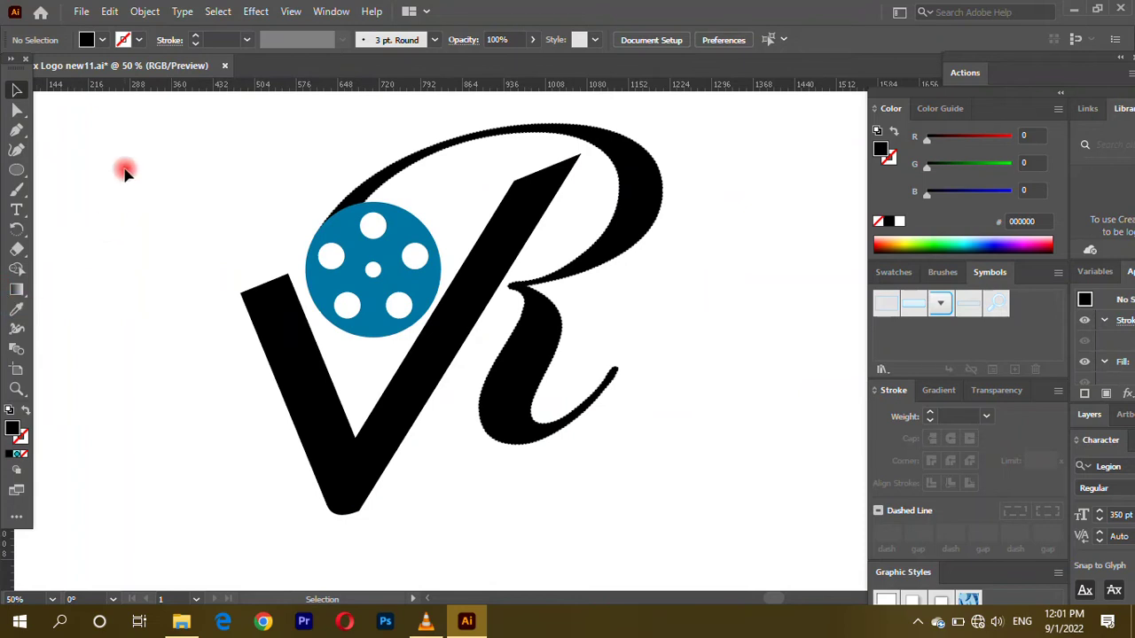
scroll(286, 210, "up", 3)
left_click(288, 210)
left_click(16, 209)
Create a text object at the artboard's upper left in BallantinesSerial Xbold.
scroll(474, 485, "down", 1)
left_click(474, 484)
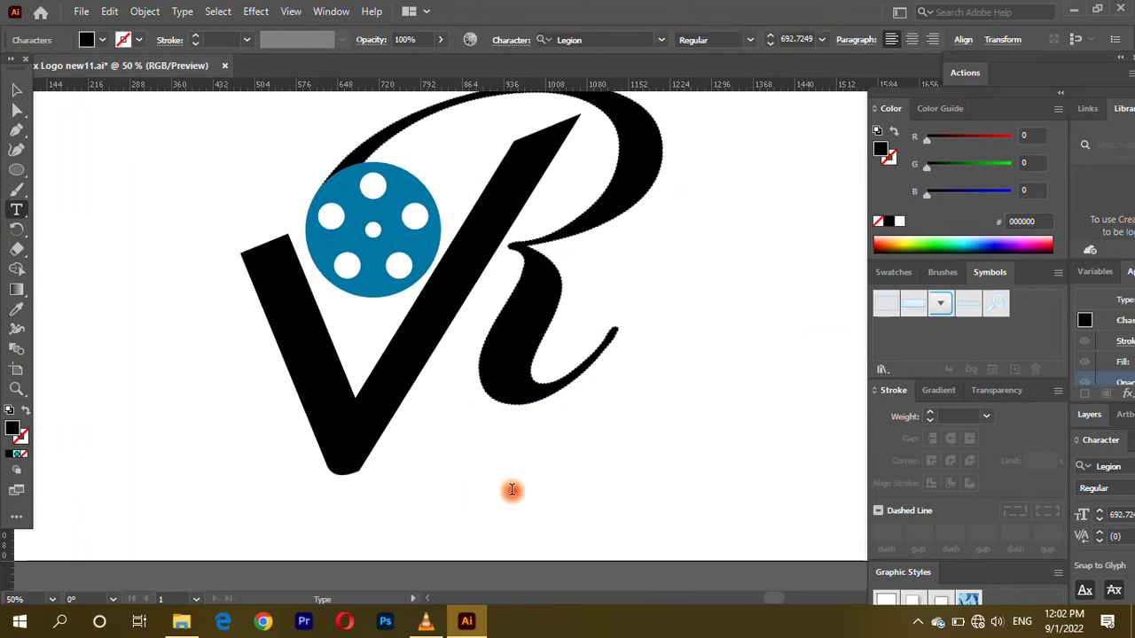
left_click(18, 92)
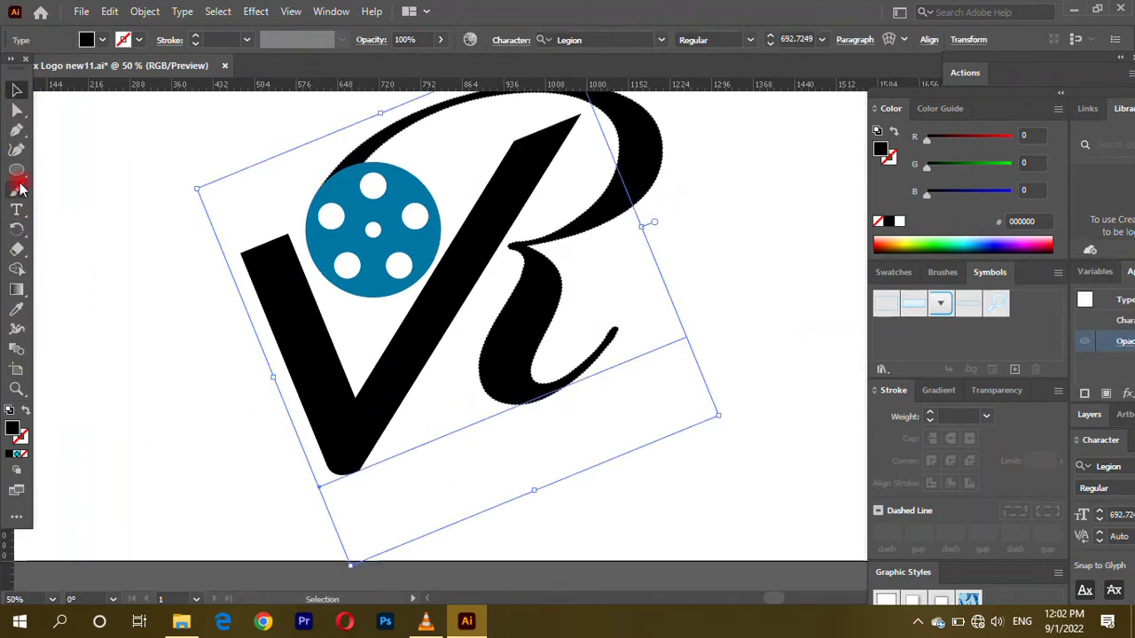
left_click(16, 209)
scroll(97, 252, "left", 2)
scroll(97, 252, "left", 2)
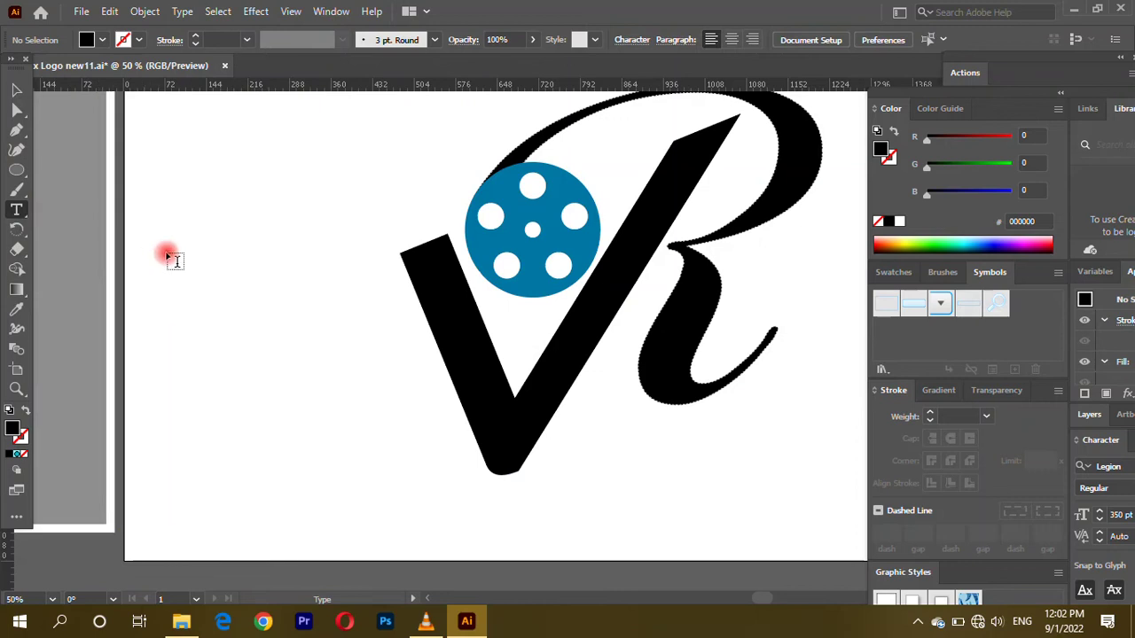
left_click(168, 253)
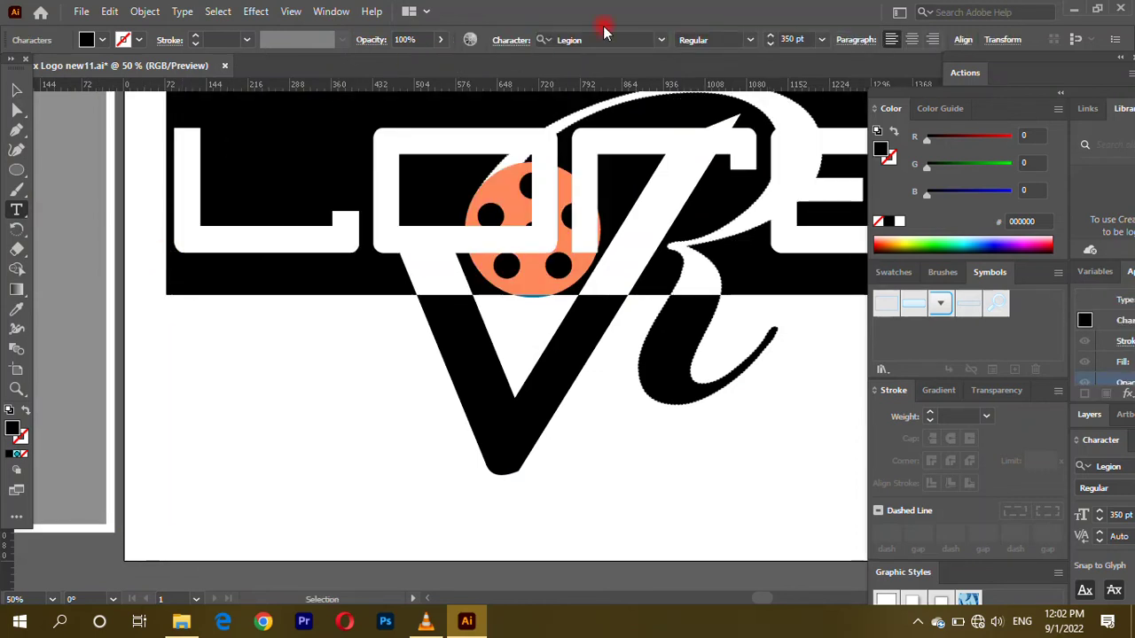
left_click(661, 39)
left_click(745, 146)
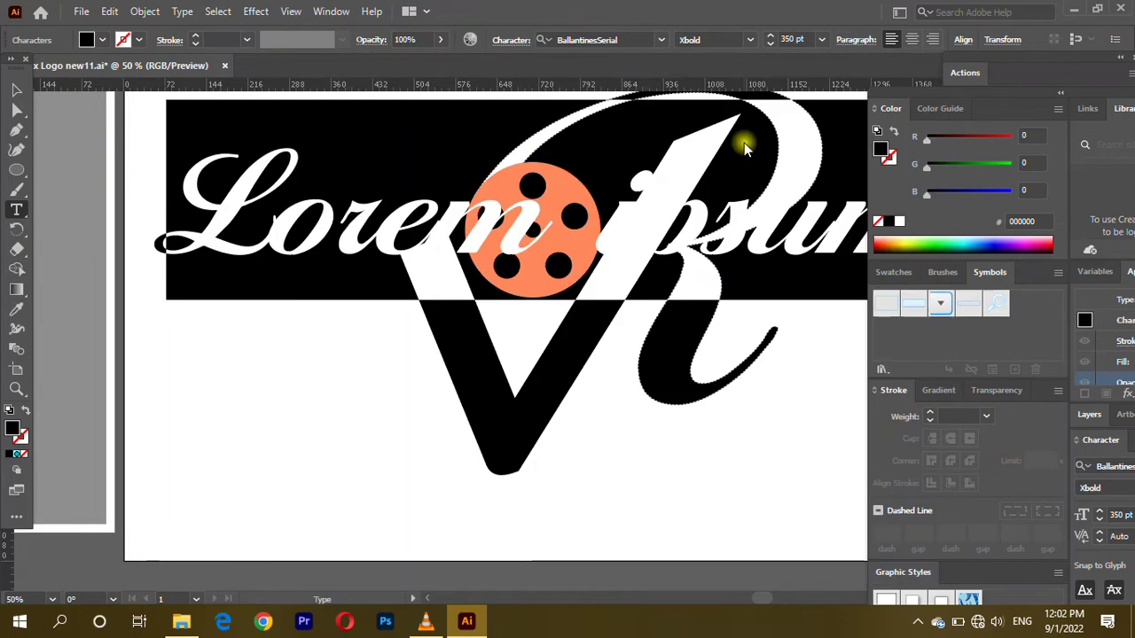
Type the word REMIX, correcting the false starts.
type("R")
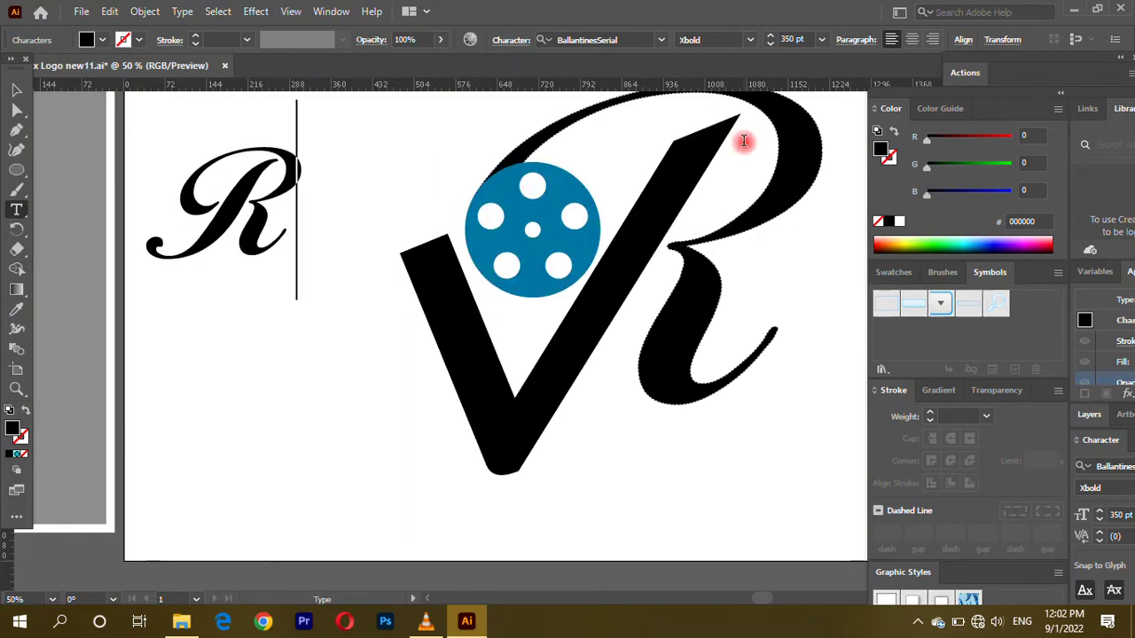
type("E")
key("BackSpace")
key("BackSpace")
type("r")
key("BackSpace")
type("RE")
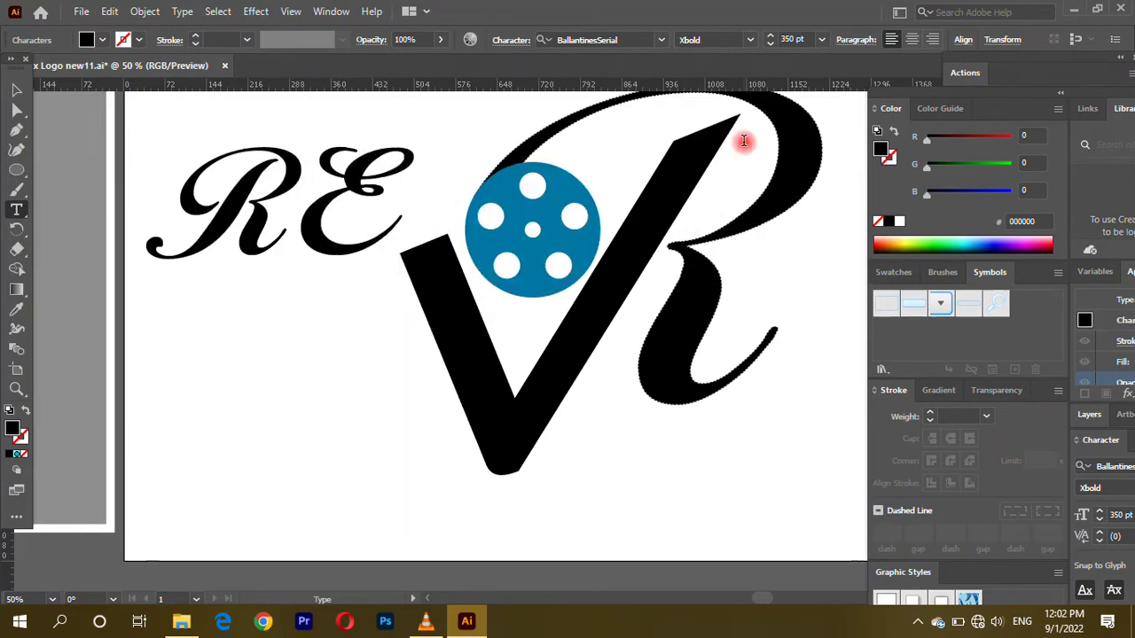
type("M")
key("BackSpace")
key("BackSpace")
key("BackSpace")
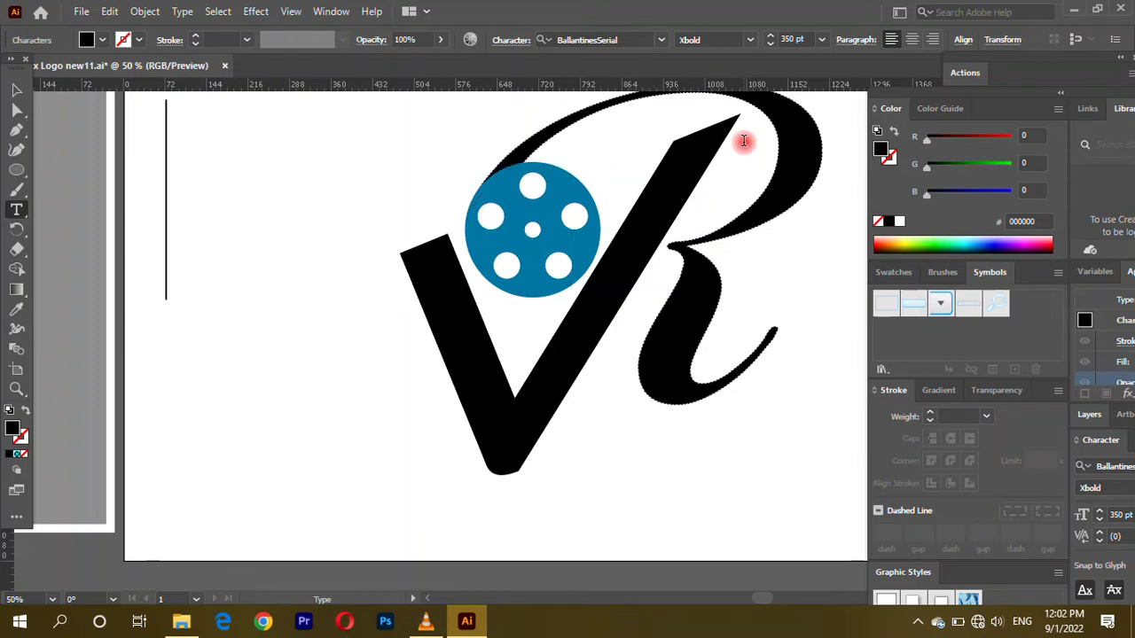
type("REMIR")
Set all of the REMIX text in Cinzel Black.
key("ctrl+a")
left_click(661, 39)
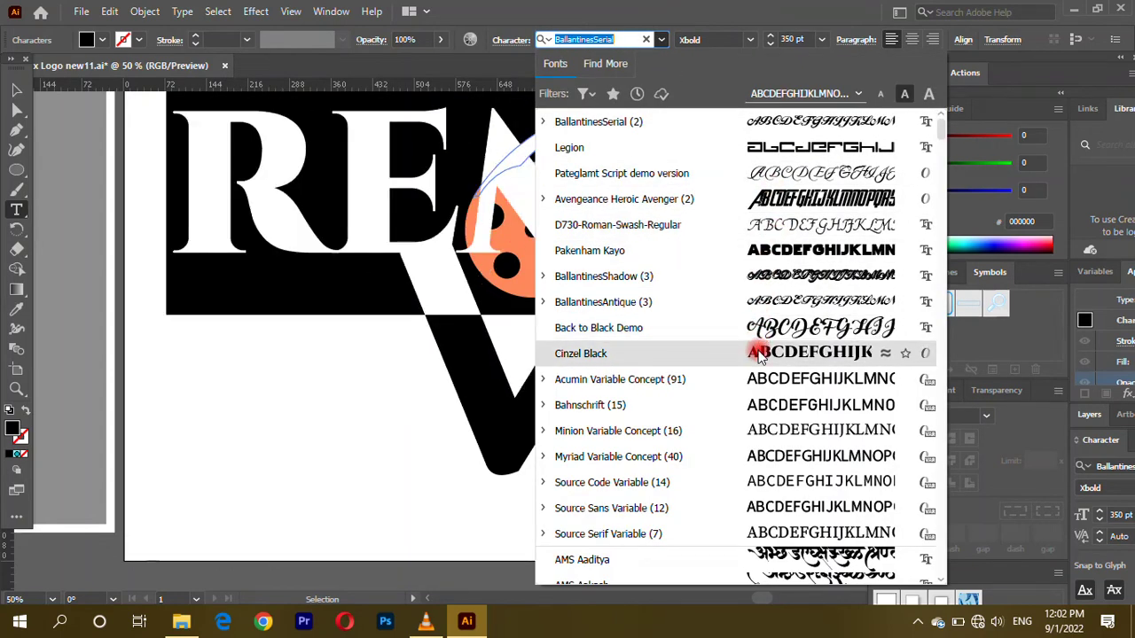
left_click(758, 353)
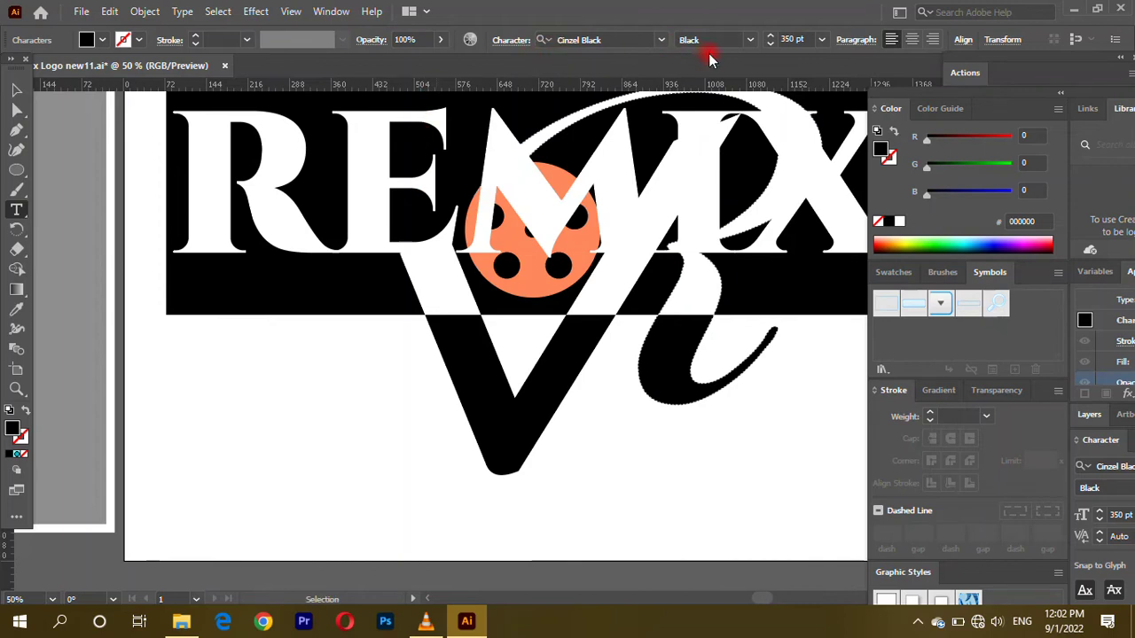
scroll(420, 143, "left", 1)
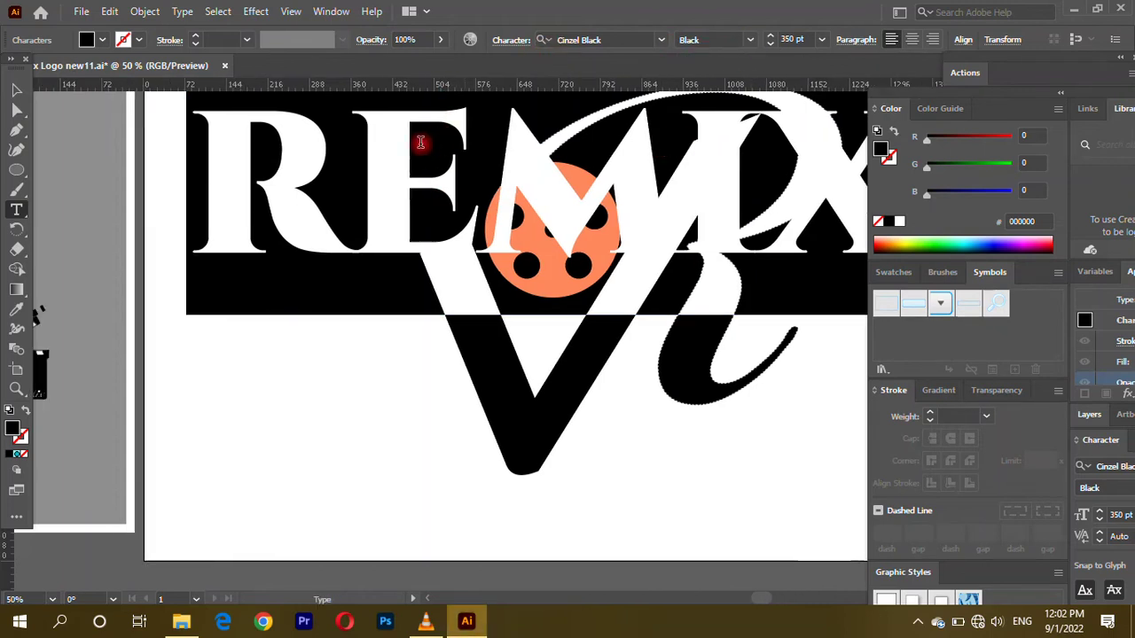
left_click(821, 40)
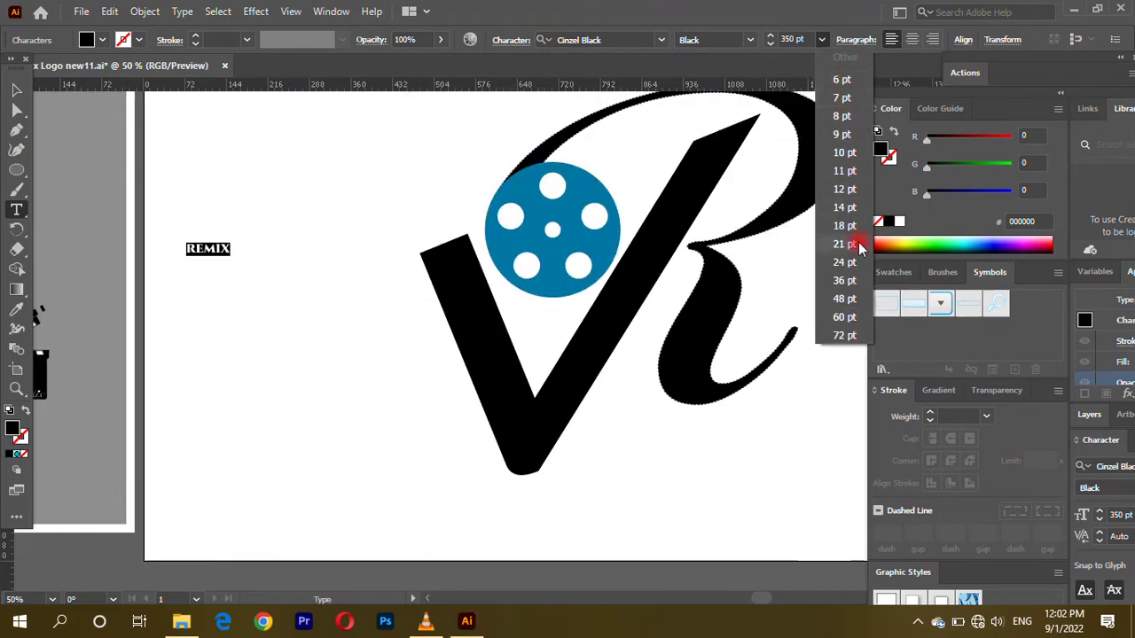
Make REMIX 36 pt and move it just below the V.
left_click(851, 280)
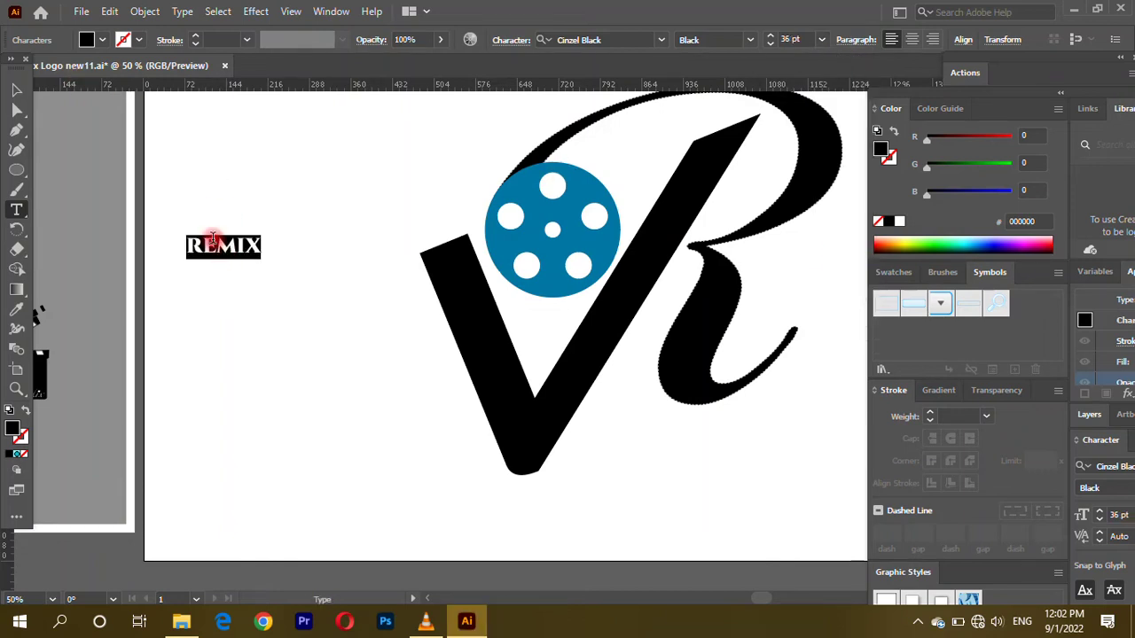
left_click(17, 89)
left_click_drag(243, 264, 658, 476)
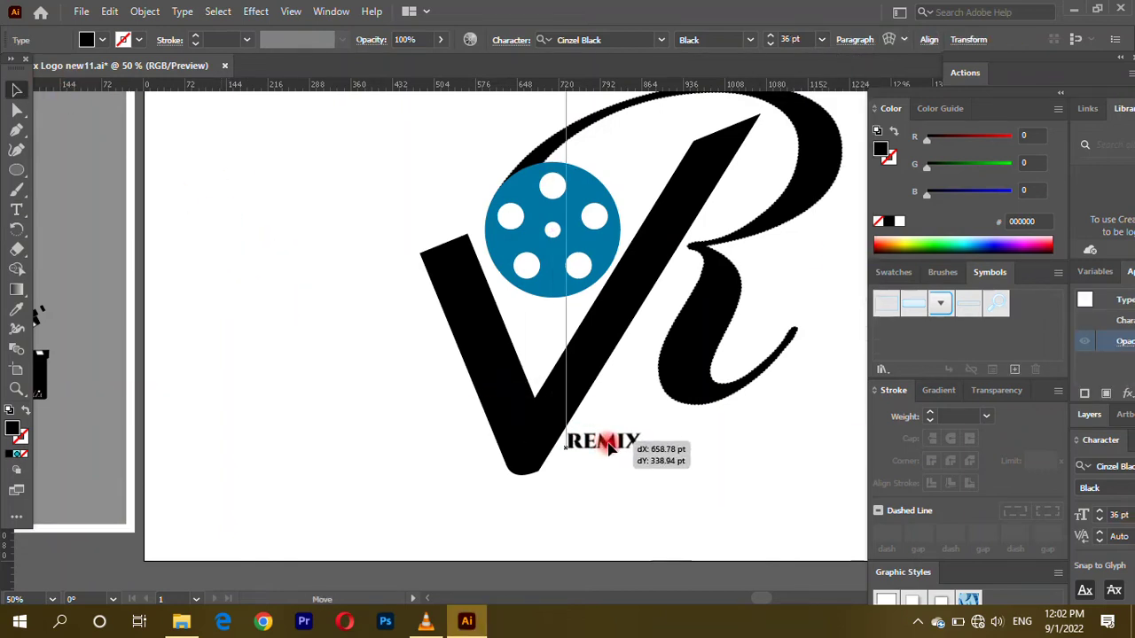
scroll(417, 392, "right", 3)
scroll(443, 426, "down", 3)
scroll(469, 390, "up", 1)
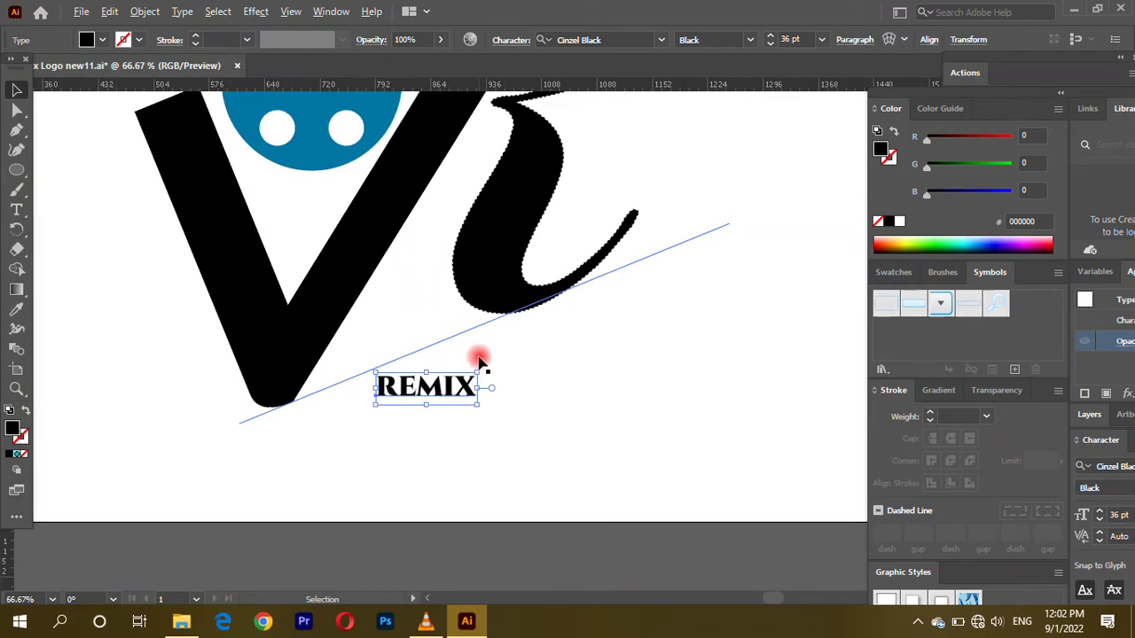
left_click_drag(444, 409, 459, 409)
Insert a V before REMIX so the word reads VREMIX.
double_click(396, 390)
left_click(396, 388)
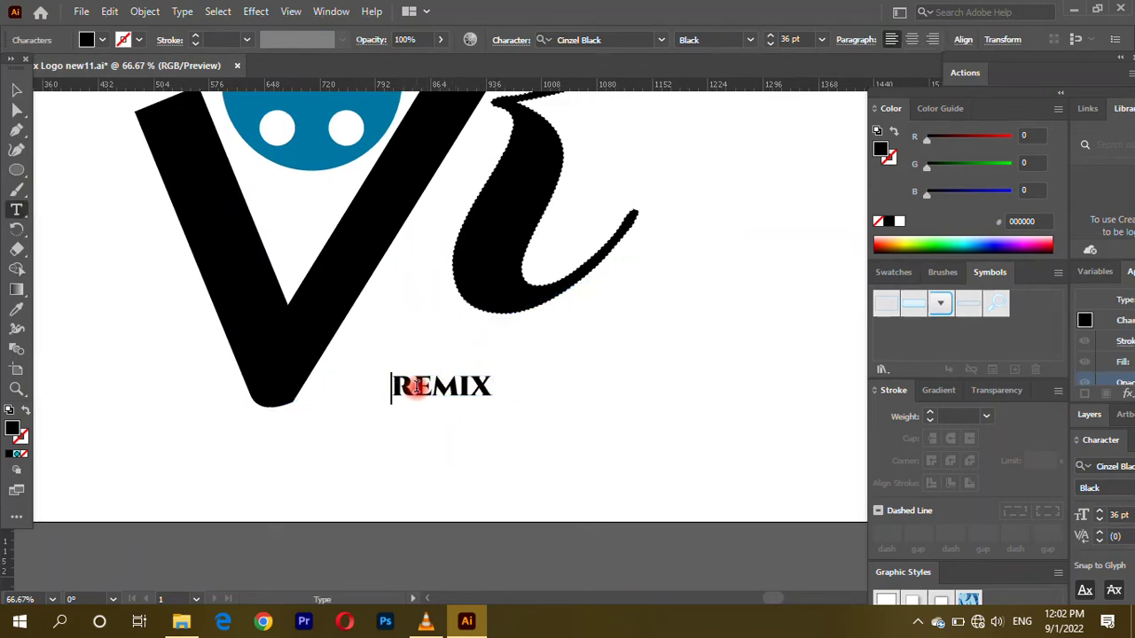
type("V")
scroll(568, 496, "down", 1)
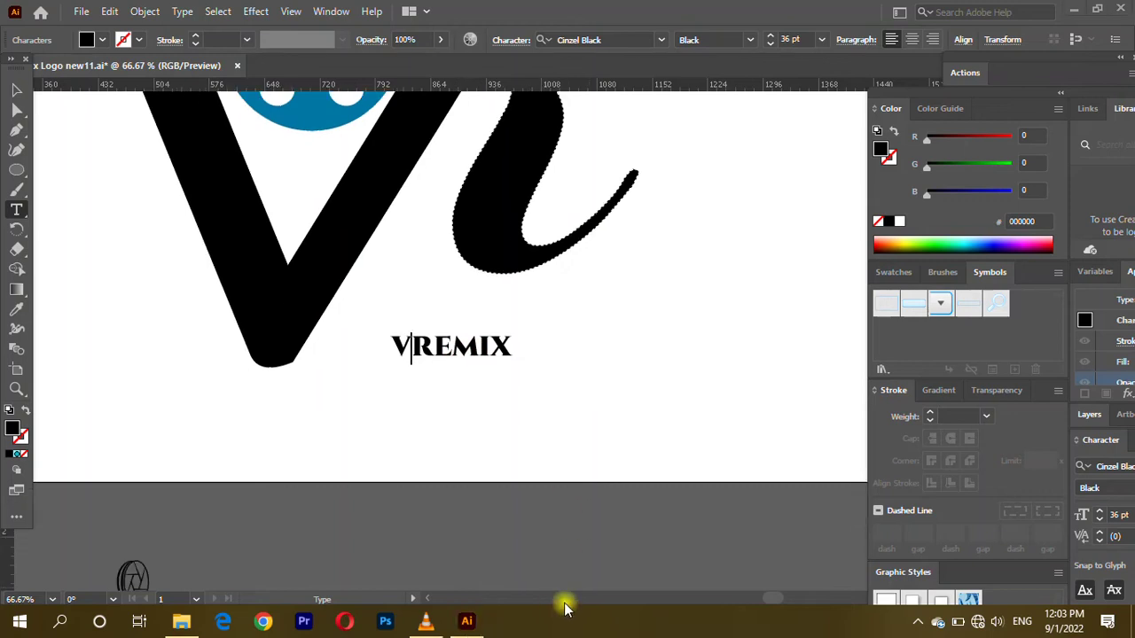
Switch Illustrator to the Essentials Classic workspace.
double_click(450, 346)
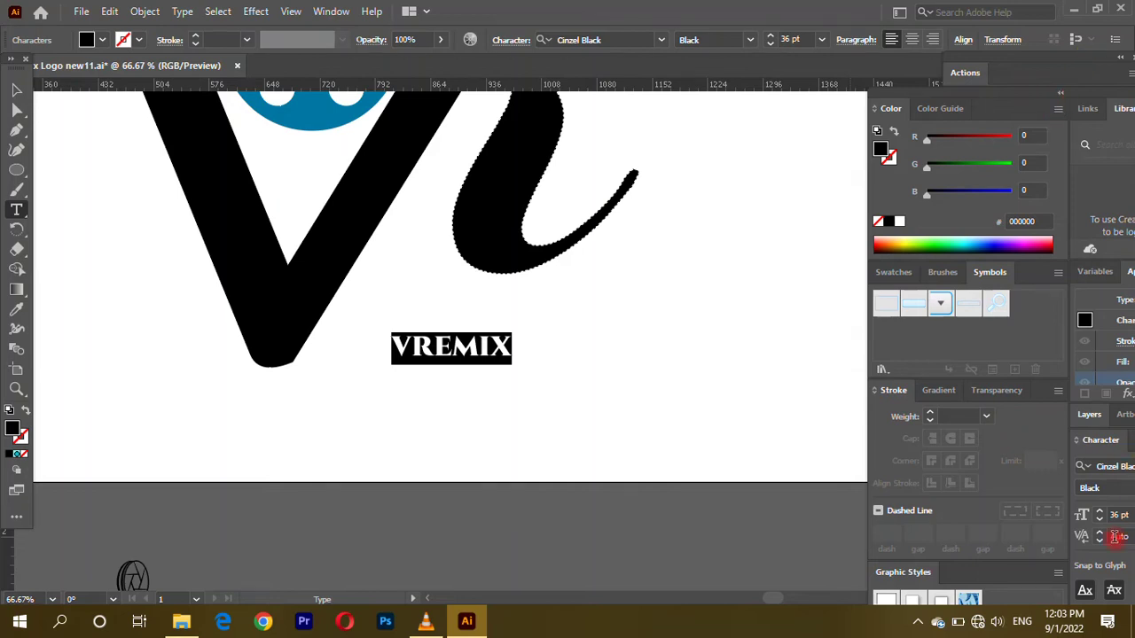
left_click_drag(1015, 66, 965, 43)
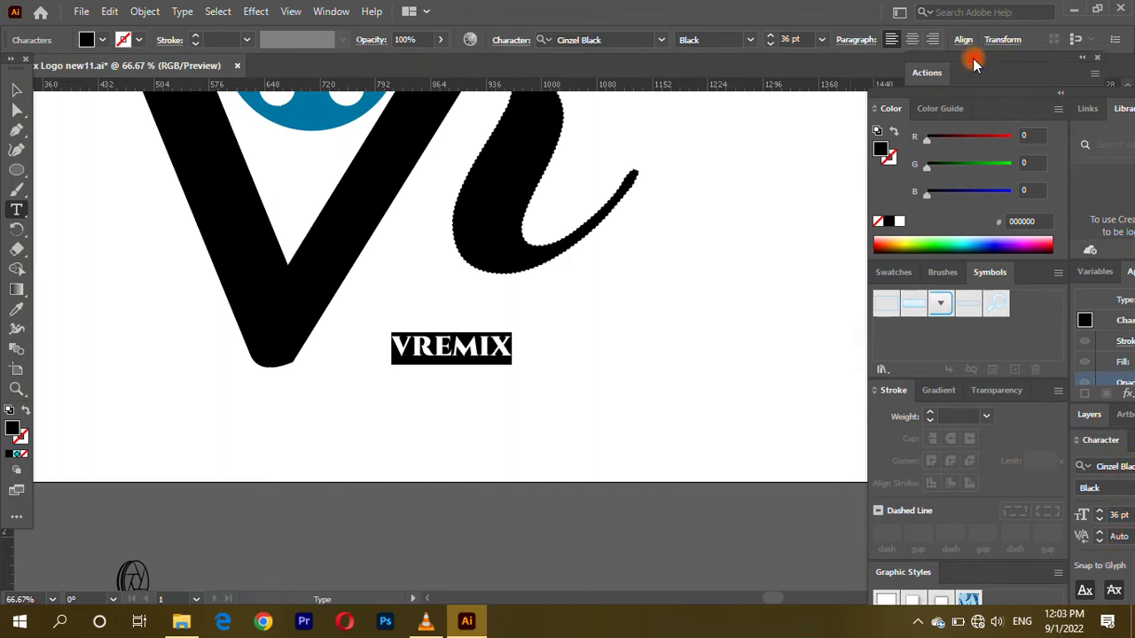
left_click(893, 14)
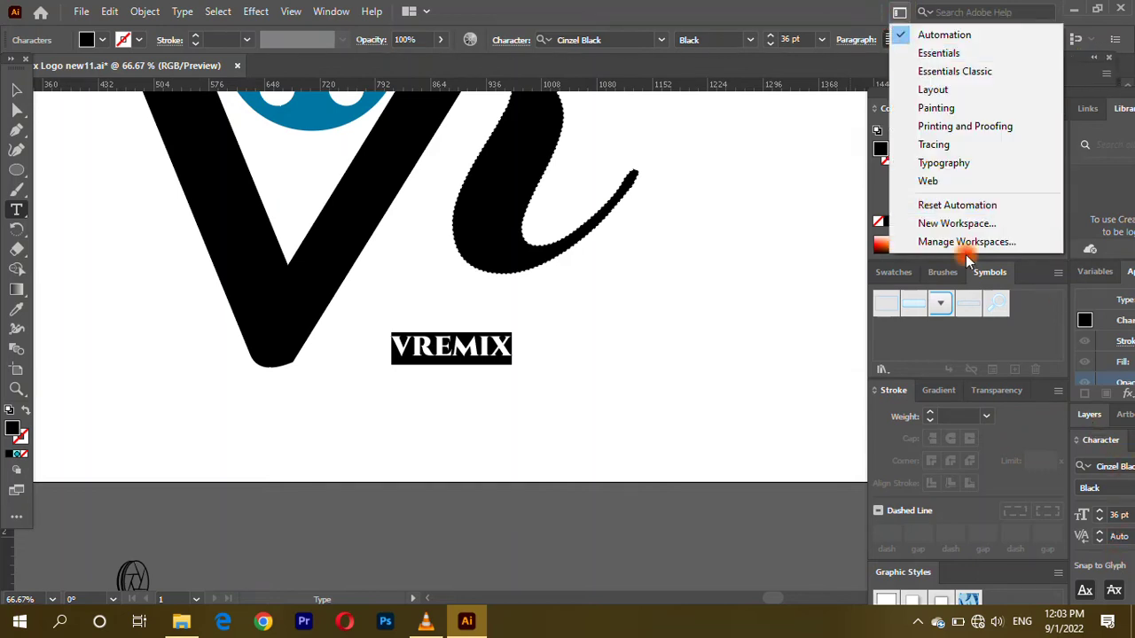
left_click(963, 71)
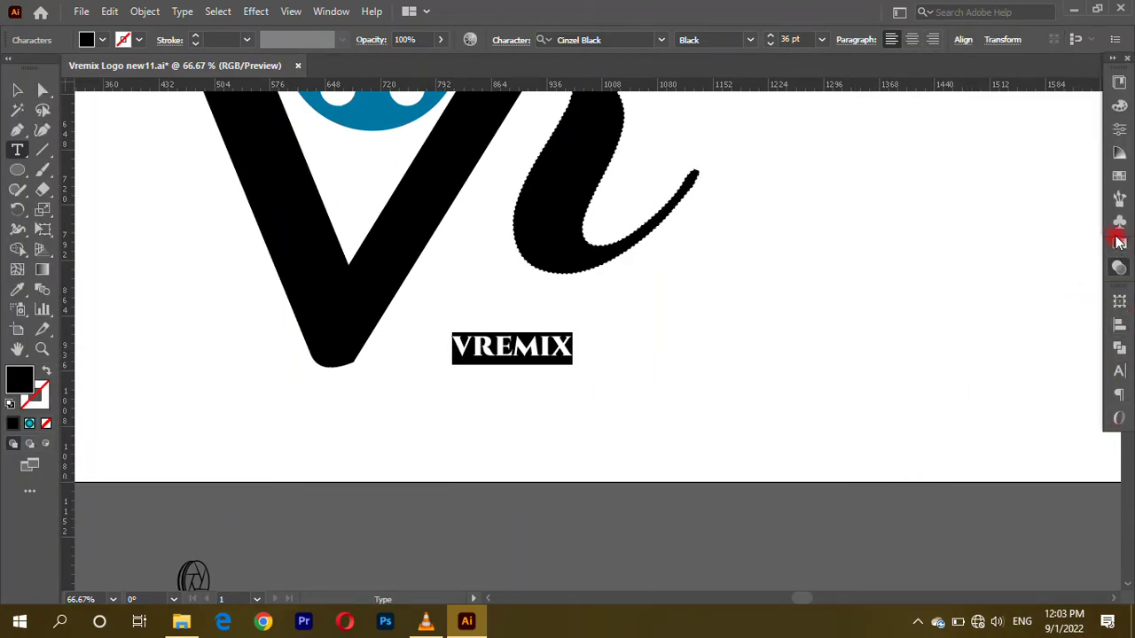
Increase the VREMIX letter spacing to 214 tracking in the character settings.
left_click(1119, 372)
left_click(1070, 387)
scroll(1070, 387, "up", 1)
scroll(1070, 387, "up", 2)
scroll(1070, 388, "up", 2)
scroll(1070, 388, "up", 2)
scroll(1070, 388, "up", 2)
scroll(1070, 388, "up", 2)
scroll(1070, 388, "up", 2)
scroll(1070, 390, "up", 2)
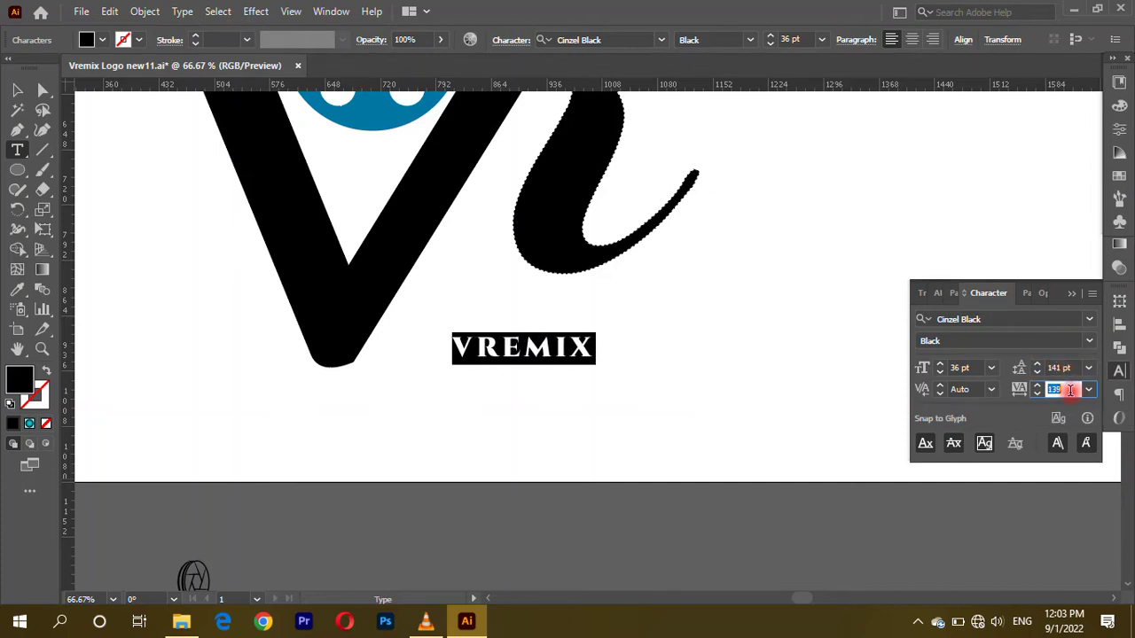
scroll(1070, 390, "up", 2)
scroll(1070, 390, "up", 2)
scroll(1070, 391, "up", 2)
scroll(1070, 390, "up", 2)
Set the VREMIX text size to 60 pt.
left_click(17, 90)
left_click(506, 346)
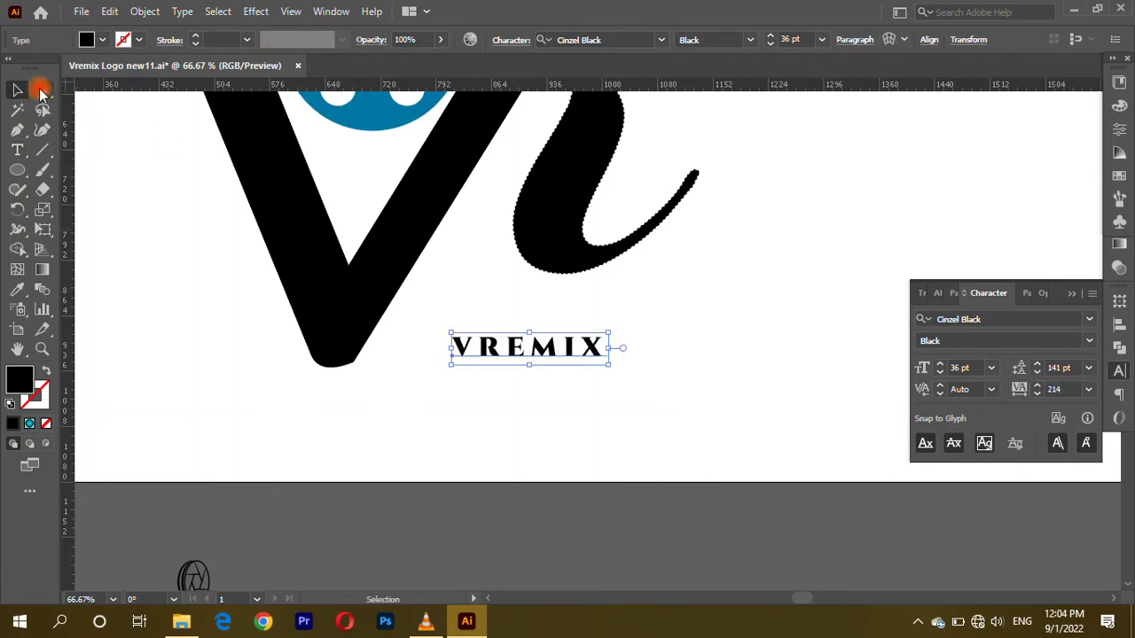
double_click(509, 348)
double_click(510, 348)
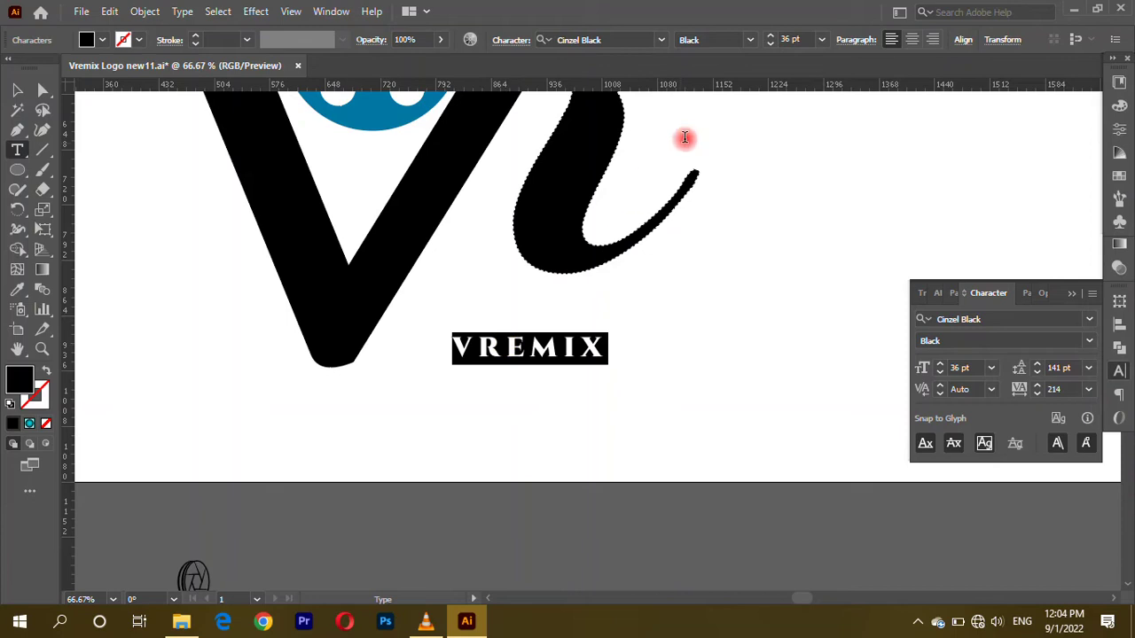
left_click(821, 39)
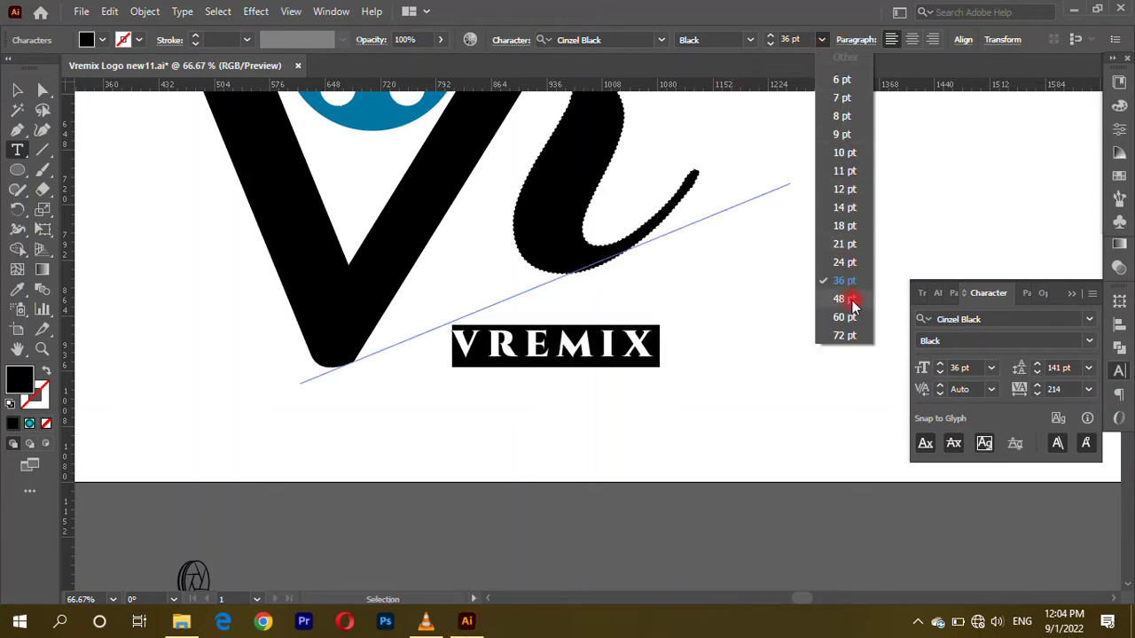
left_click(844, 317)
Move VREMIX left under the V and select its VR letters.
left_click(17, 110)
left_click(523, 353)
key("v")
left_click_drag(525, 354, 467, 348)
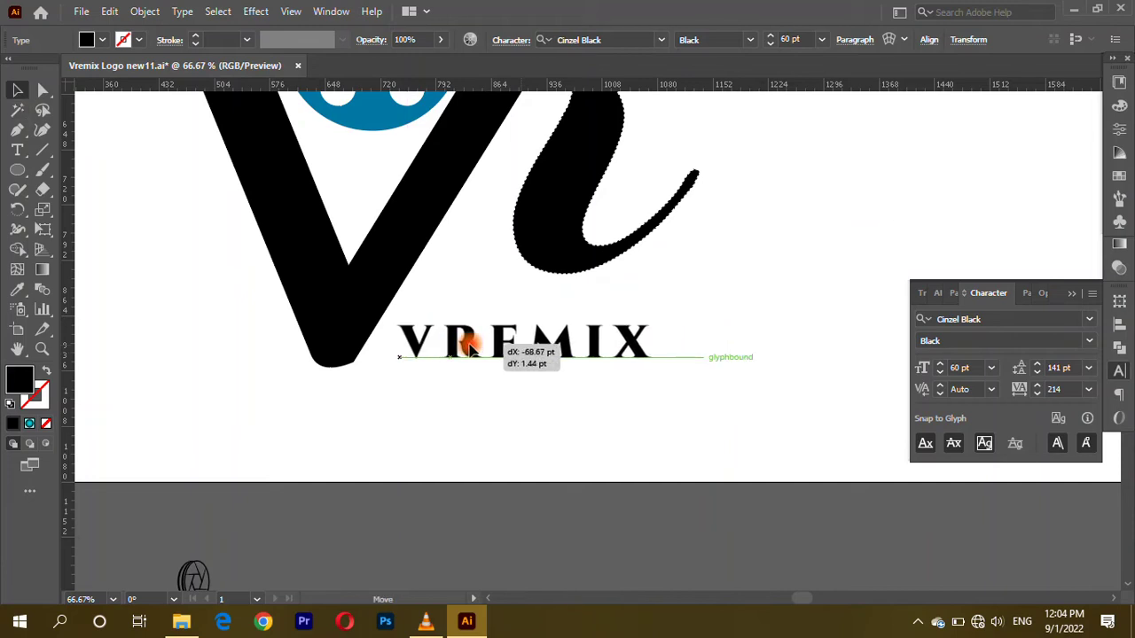
scroll(496, 353, "down", 1)
scroll(505, 306, "down", 1)
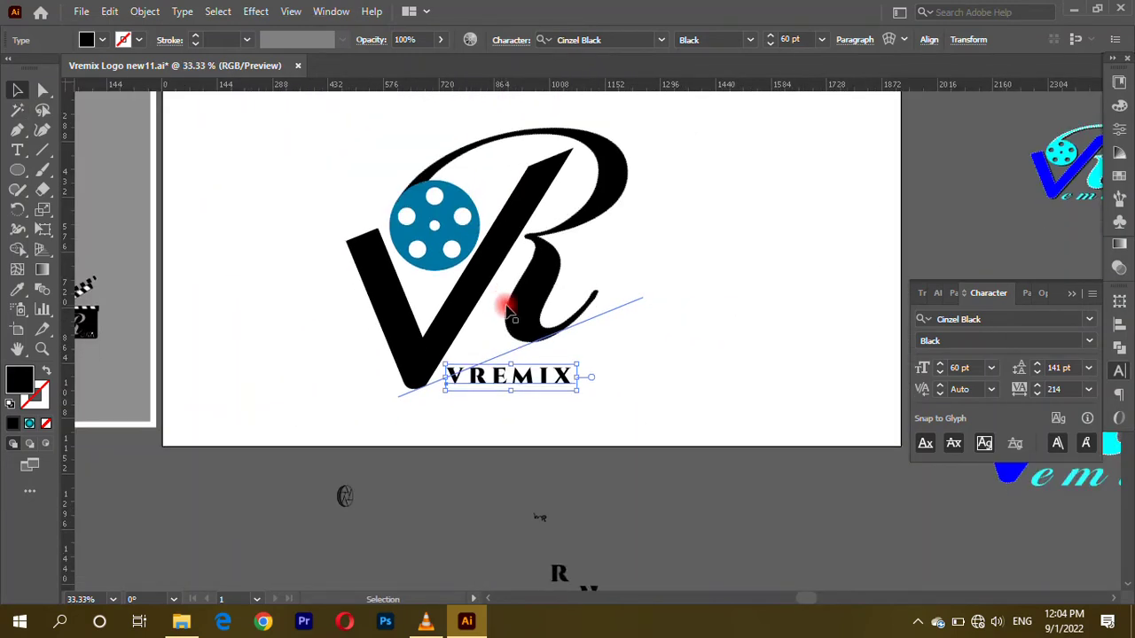
scroll(474, 385, "up", 2)
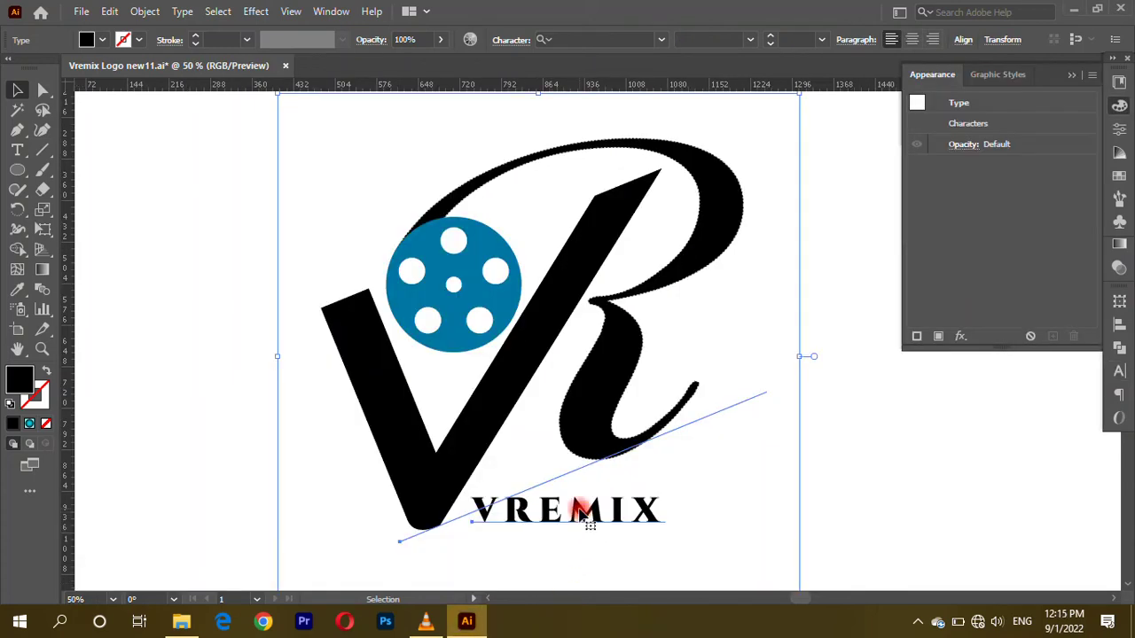
double_click(582, 514)
mouse_move(534, 506)
left_mouse_down()
mouse_move(479, 508)
mouse_move(591, 507)
left_mouse_up()
Delete the VR letters and set the remaining EMIX in BallantinesSerial.
key("BackSpace")
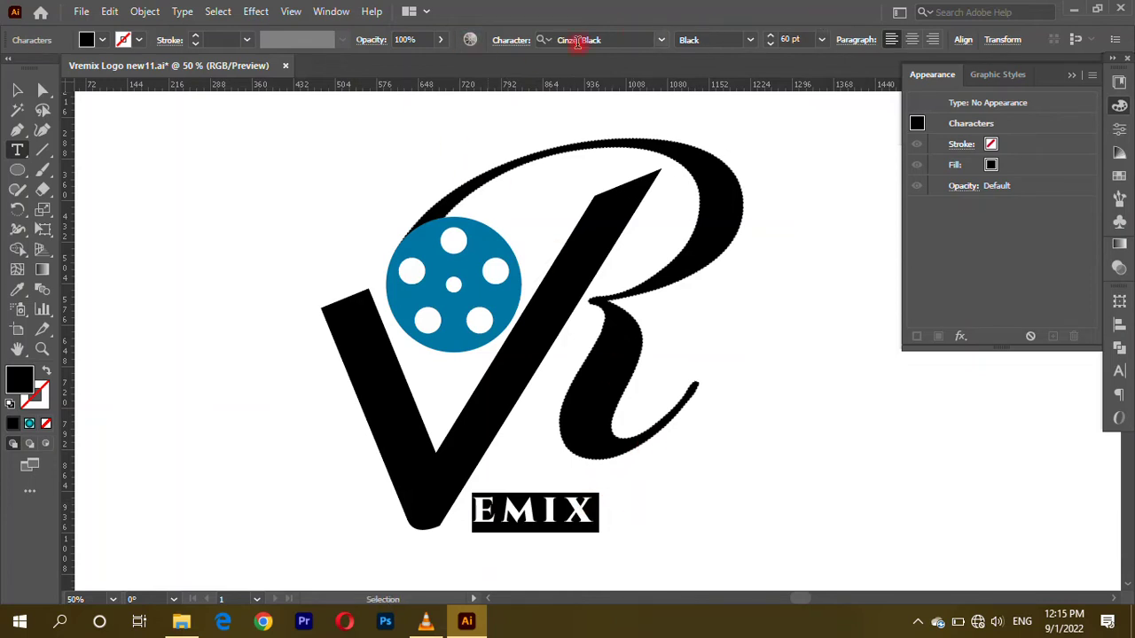
left_click(658, 42)
left_click(781, 148)
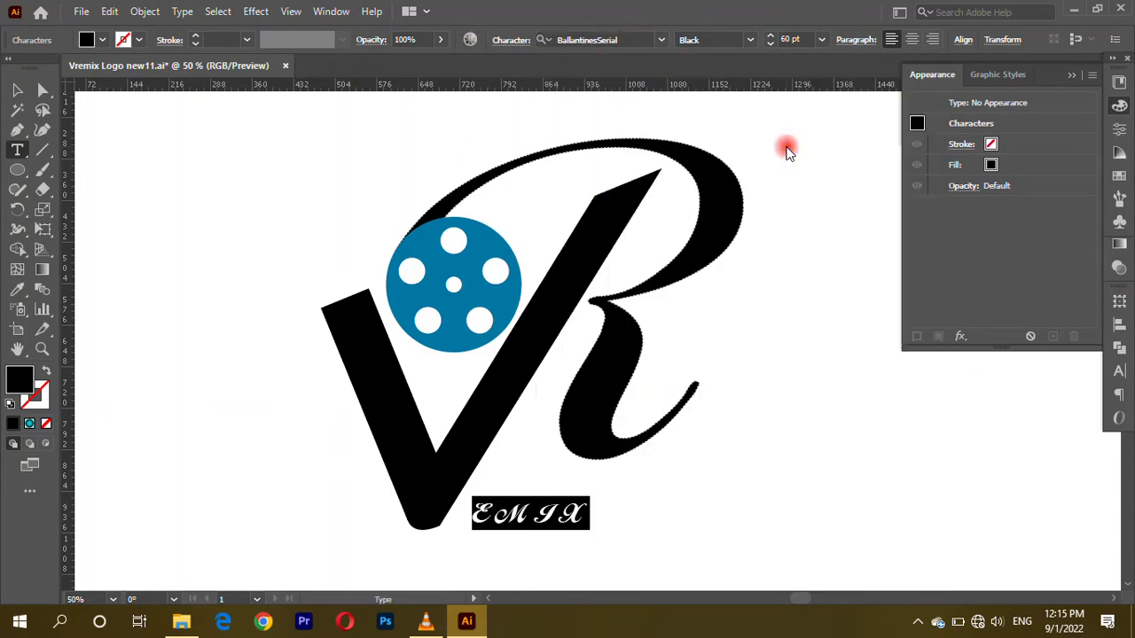
scroll(430, 395, "down", 1)
scroll(532, 541, "up", 1)
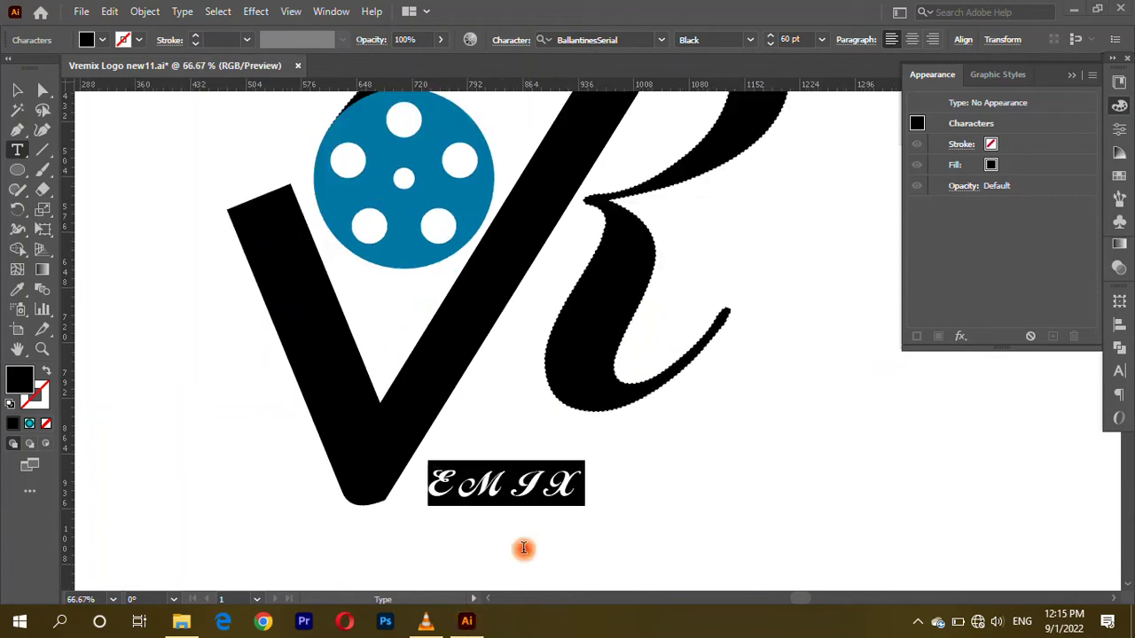
Retype the word as lowercase 'emix' and scale the text box larger.
left_click(498, 496)
left_click_drag(592, 482, 291, 482)
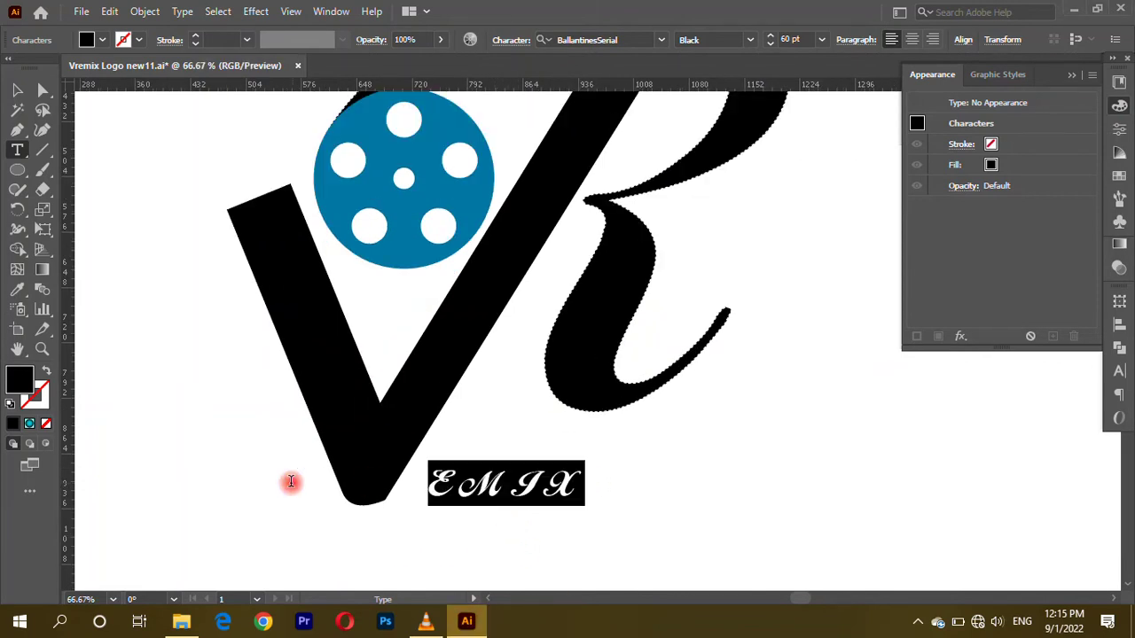
type("emix")
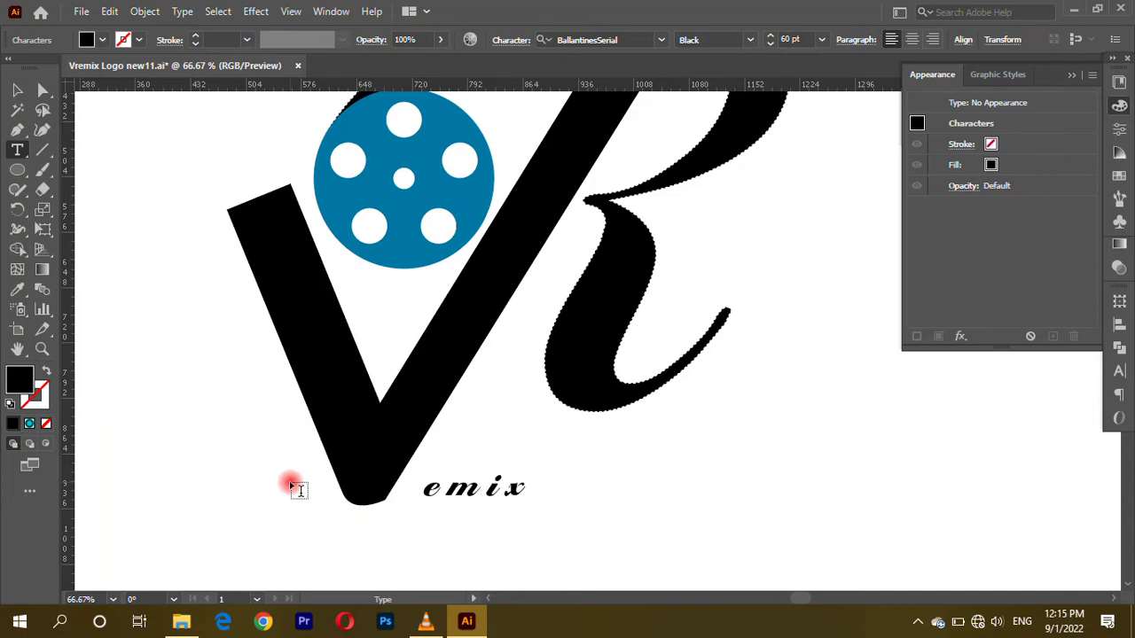
left_click(17, 89)
left_click_drag(538, 465, 722, 402)
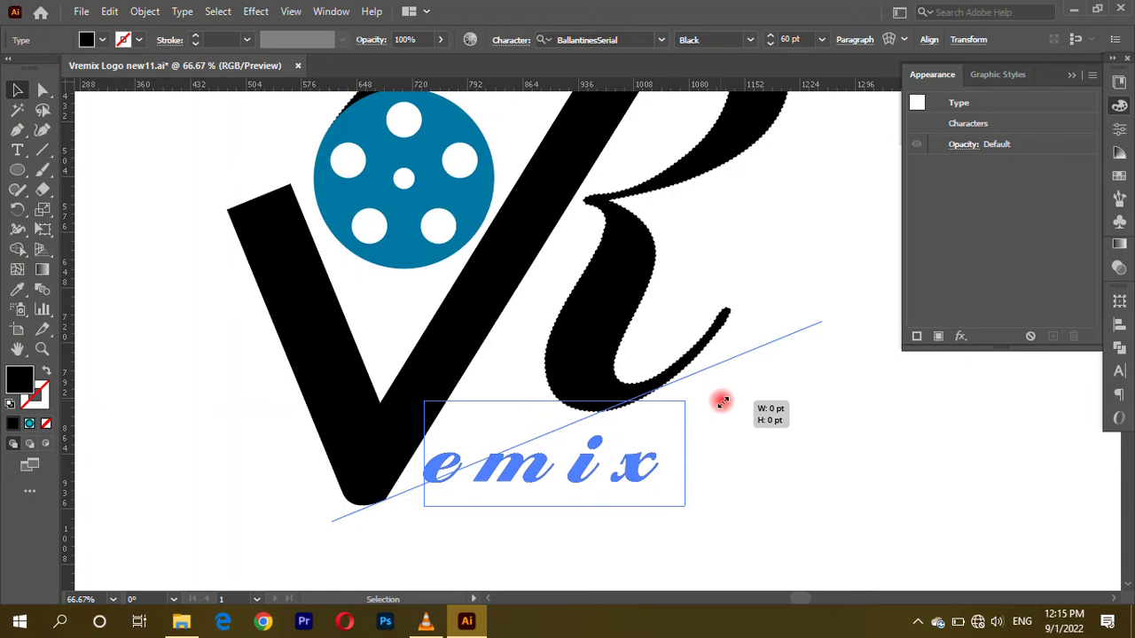
Lower emix, then shrink the V letter and line it up with emix.
left_click_drag(495, 487, 485, 504)
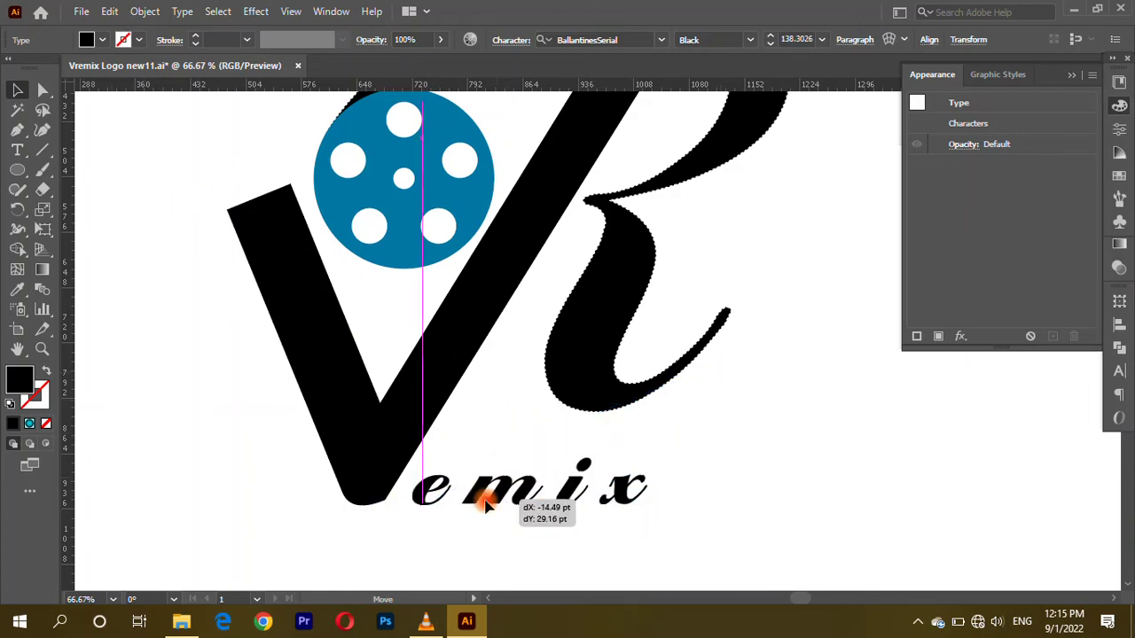
left_click(646, 481)
scroll(764, 497, "down", 2)
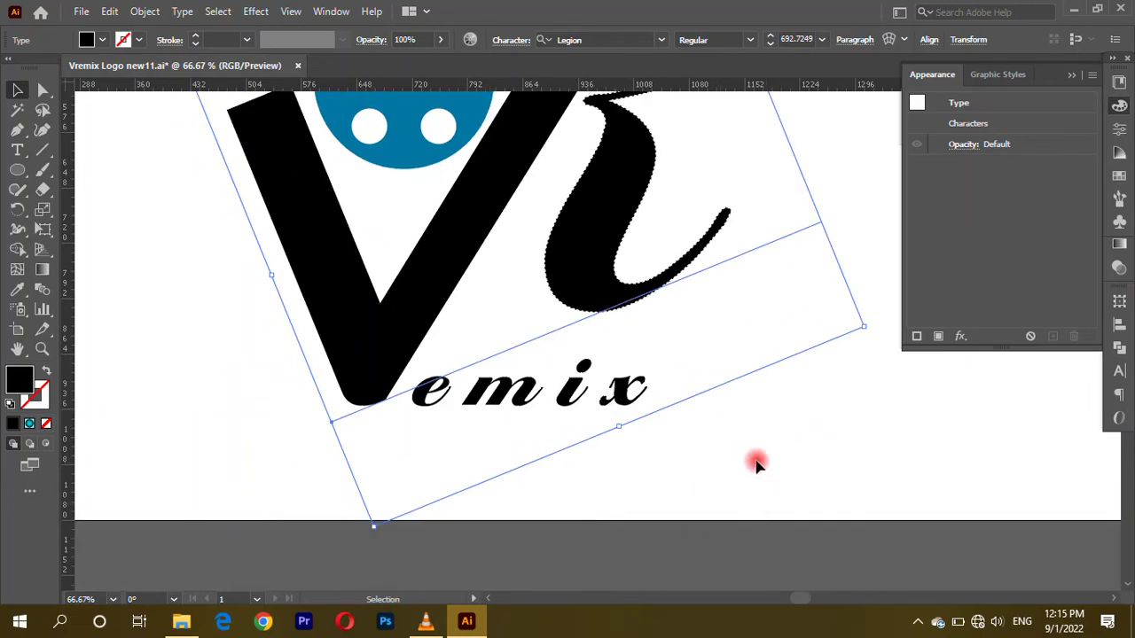
left_click(762, 495)
scroll(580, 441, "down", 1)
scroll(553, 277, "up", 4)
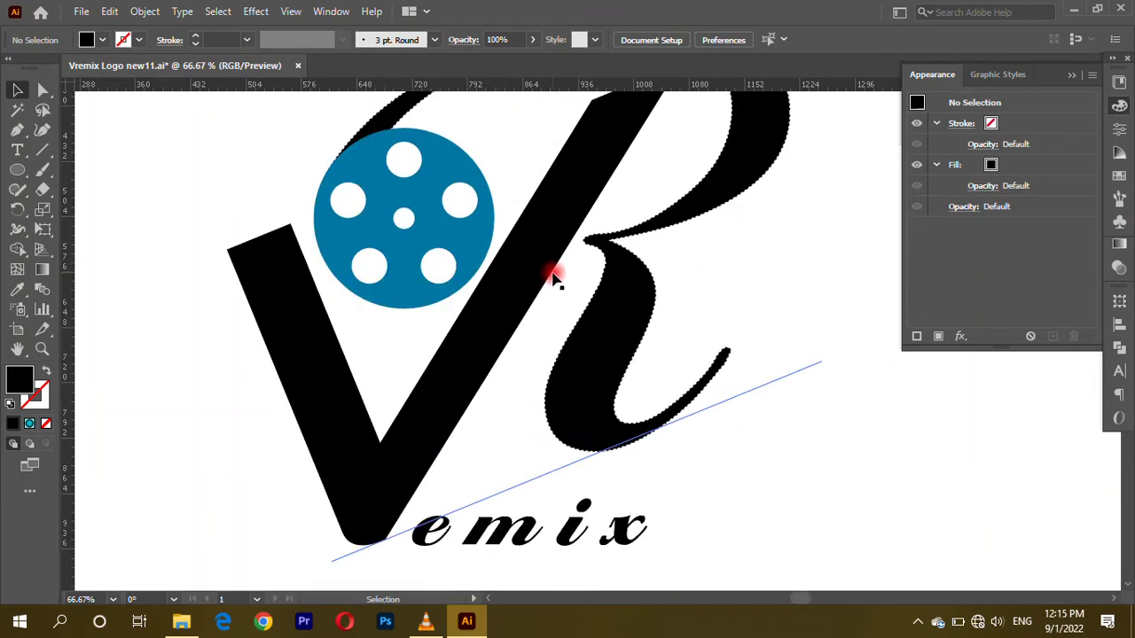
scroll(553, 276, "up", 2)
scroll(563, 261, "down", 1)
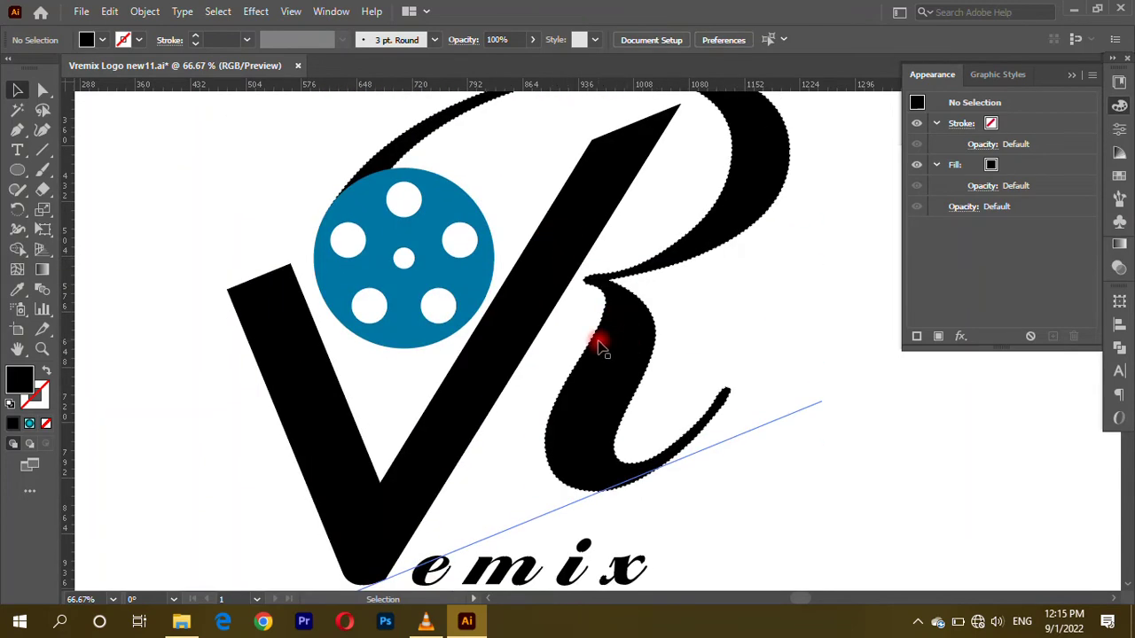
scroll(601, 346, "down", 1)
left_click(486, 361)
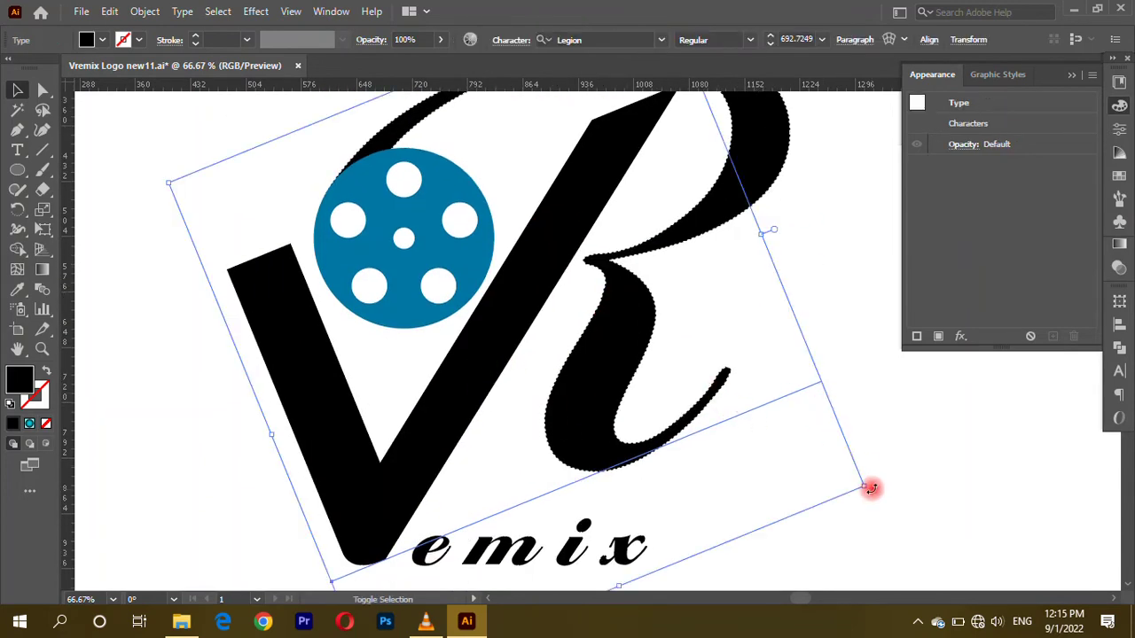
left_click_drag(862, 487, 817, 464)
mouse_move(475, 388)
left_mouse_down()
mouse_move(446, 375)
mouse_move(448, 391)
mouse_move(458, 387)
left_mouse_up()
Nudge emix up and right against the V's base to read Vemix.
scroll(457, 372, "down", 1)
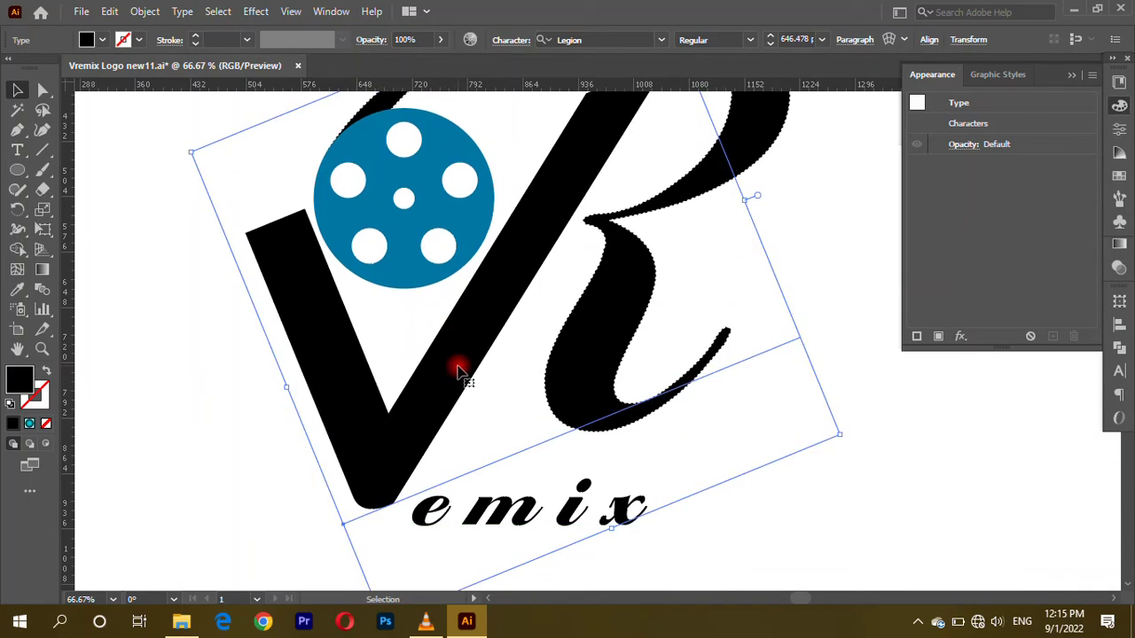
left_click(747, 522)
left_click_drag(547, 522, 555, 501)
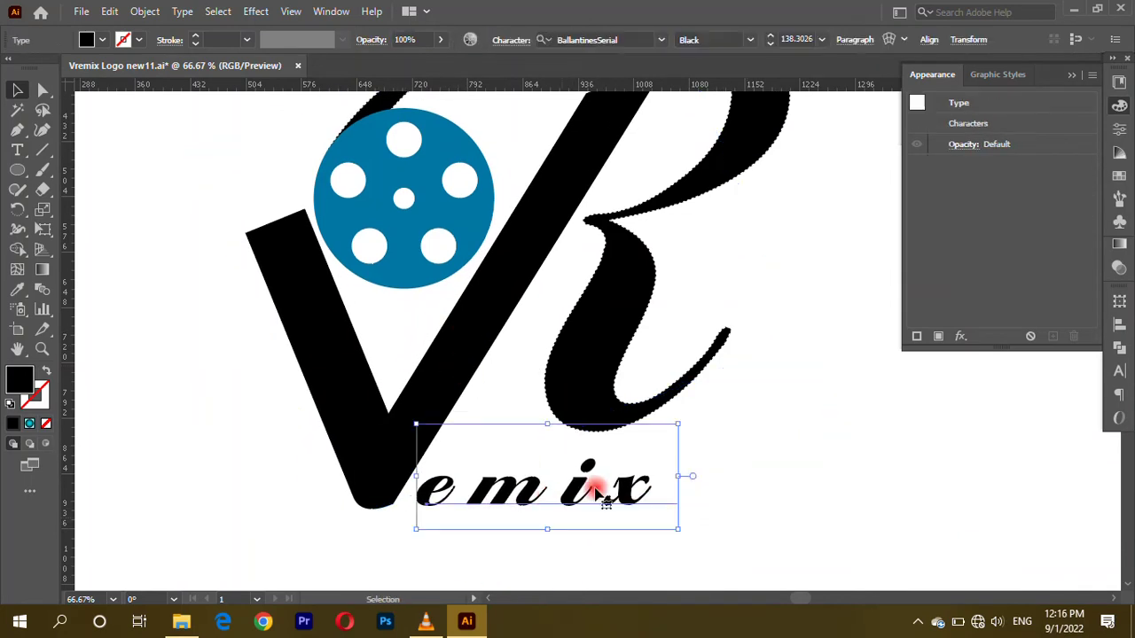
left_click(758, 452)
scroll(760, 451, "down", 2)
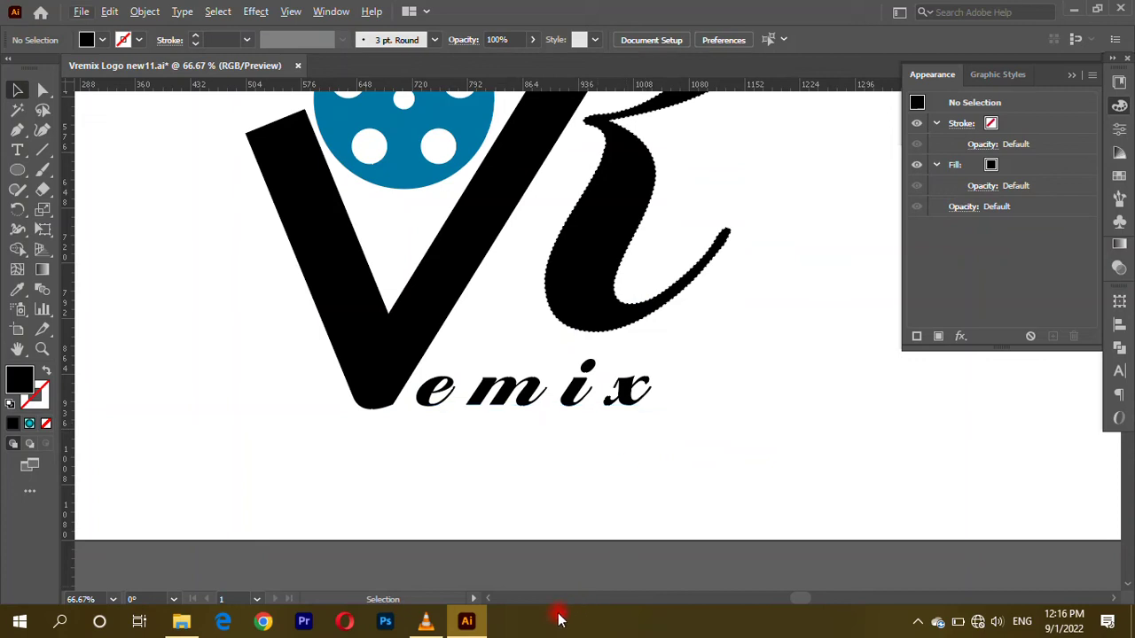
left_click(17, 150)
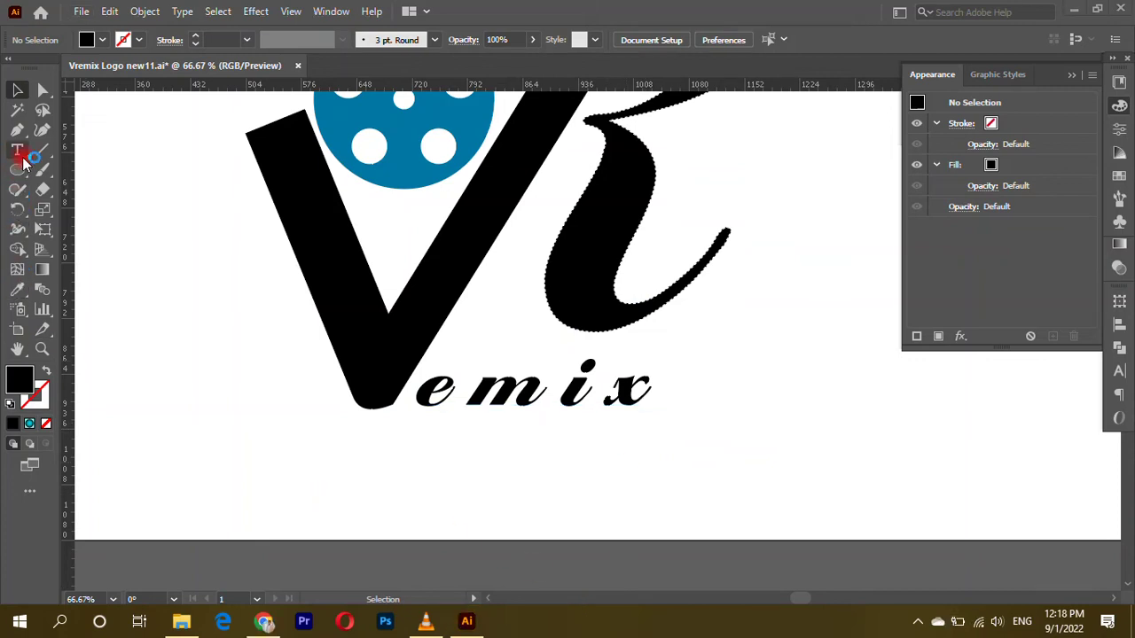
Add a text line below emix, paste 'edit everything' over the Lorem ipsum placeholder, and select it.
scroll(291, 331, "down", 1)
left_click(294, 405)
key("Escape")
left_click(359, 418, "ctrl")
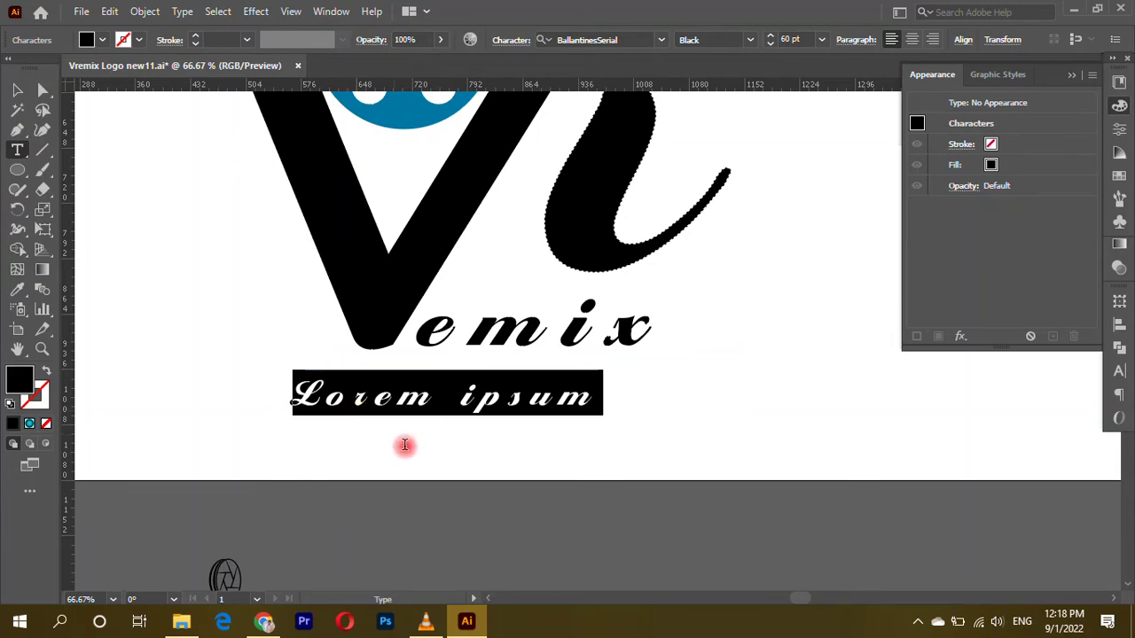
left_click(436, 397)
key("ctrl+a")
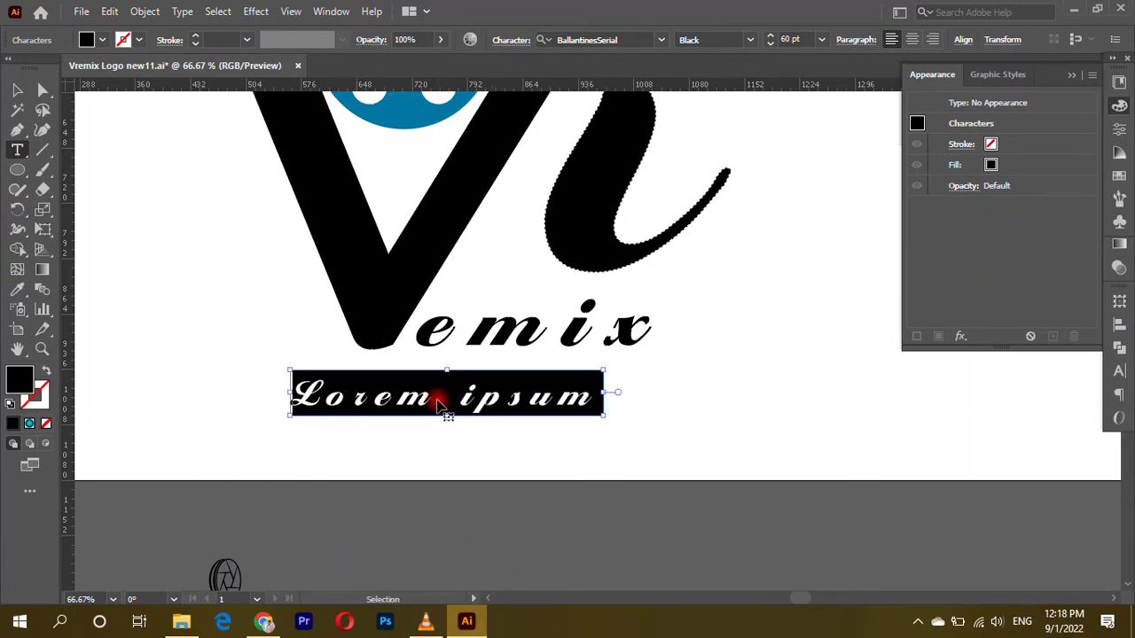
key("ctrl+v")
key("ctrl+a")
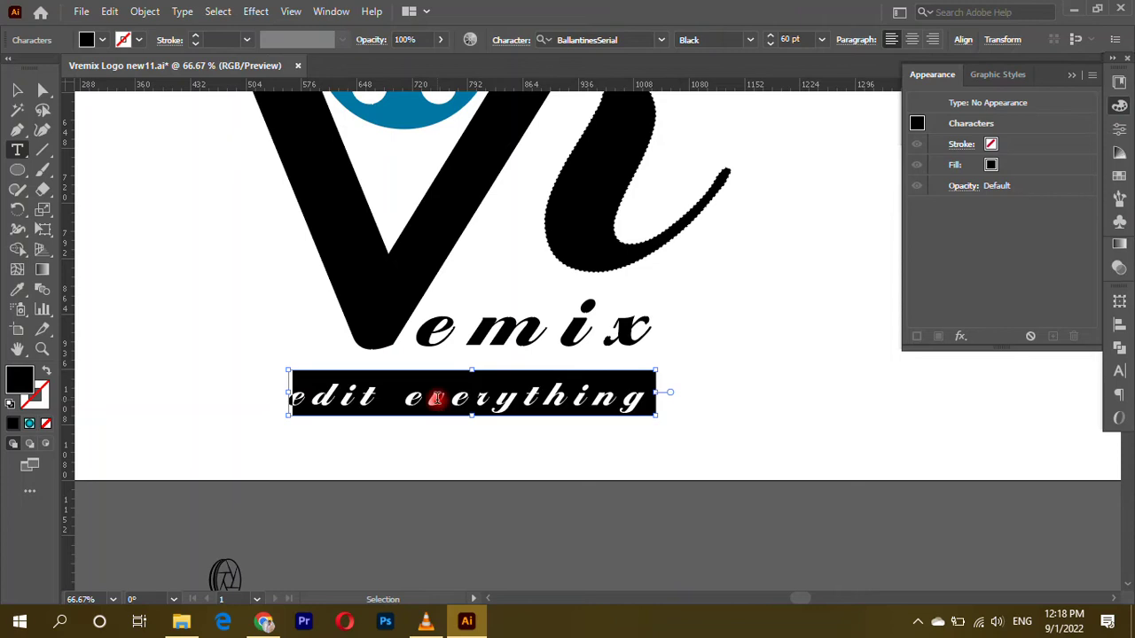
left_click(663, 39)
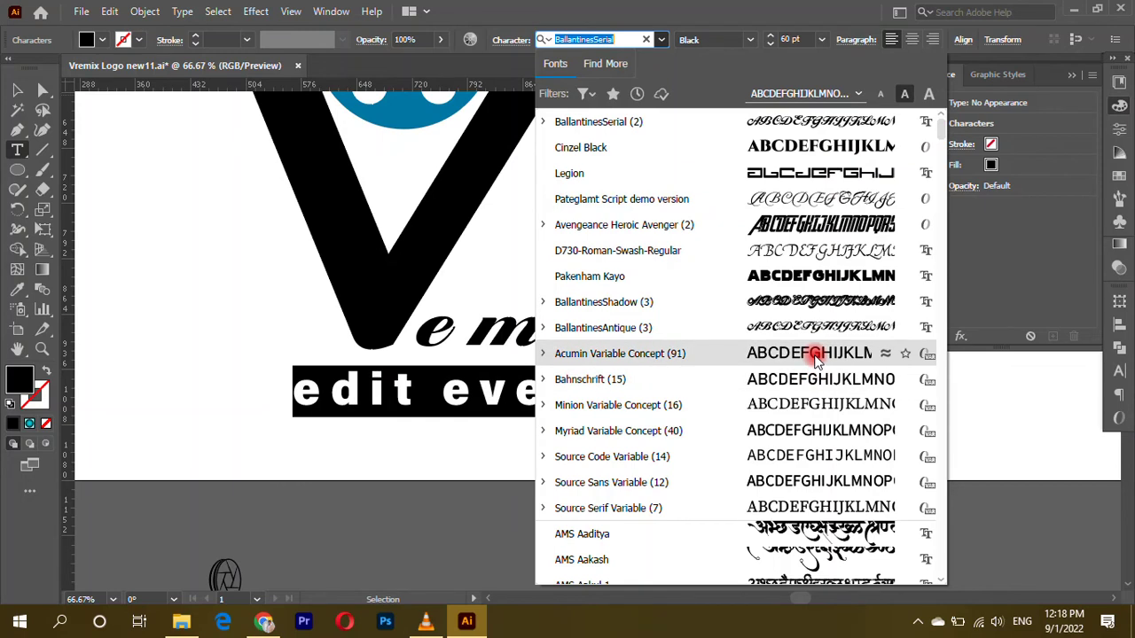
Try the Candlescript Demo Version font on the tagline.
scroll(813, 357, "down", 5)
scroll(814, 168, "down", 2)
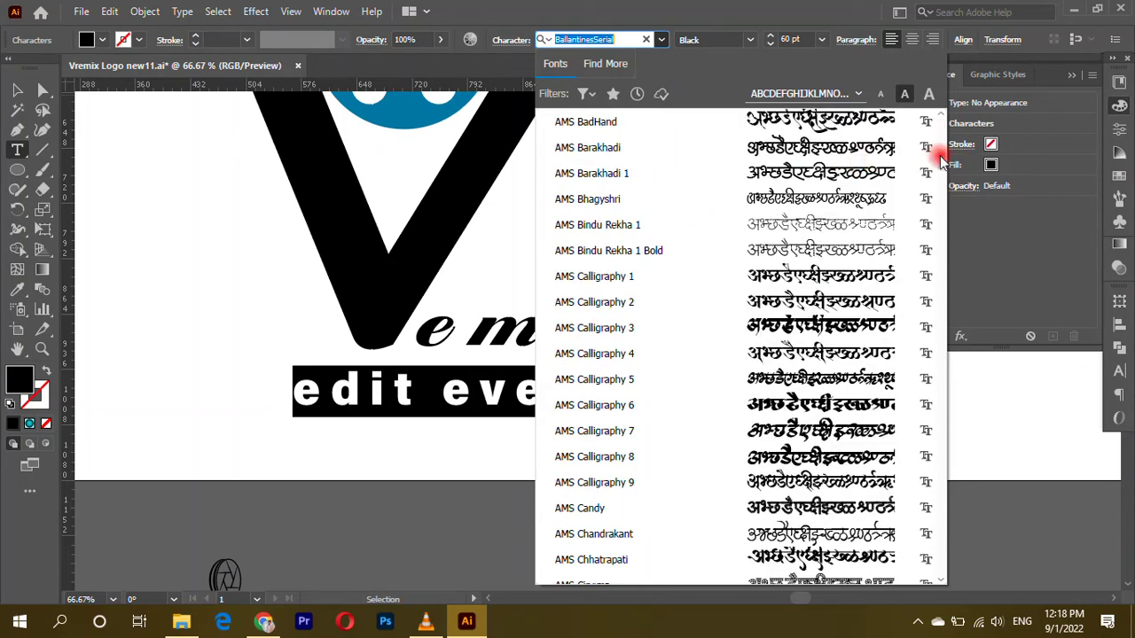
mouse_move(941, 158)
left_mouse_down()
mouse_move(950, 215)
mouse_move(935, 418)
mouse_move(937, 407)
left_mouse_up()
scroll(857, 254, "up", 3)
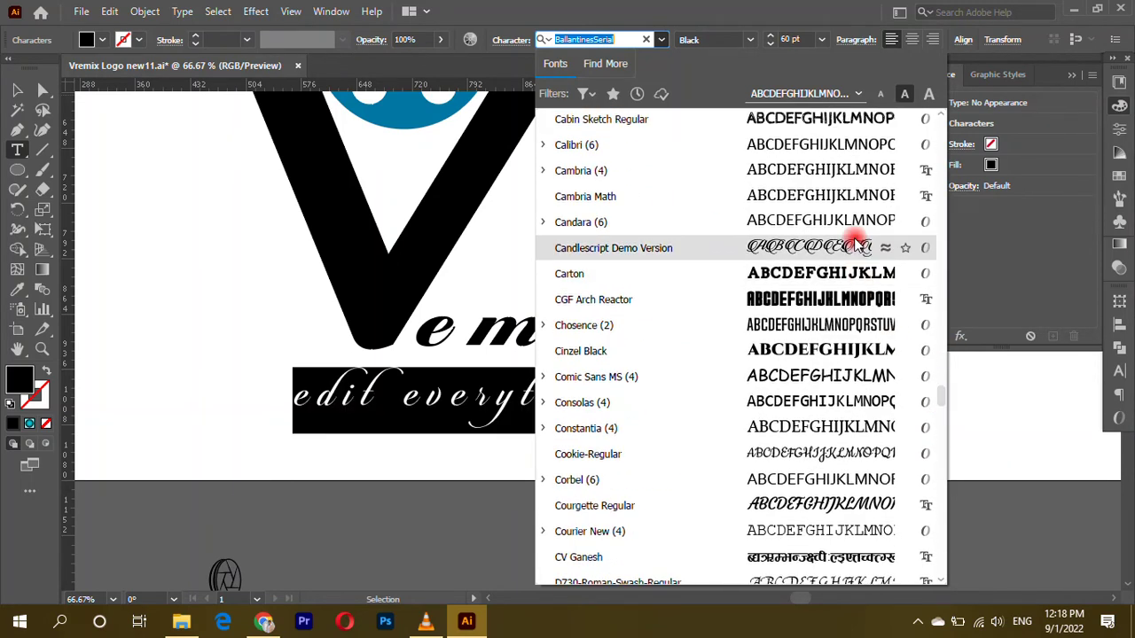
left_click(857, 247)
Browse the Character, Transform, Paragraph and OpenType settings for the tagline.
left_click(1119, 372)
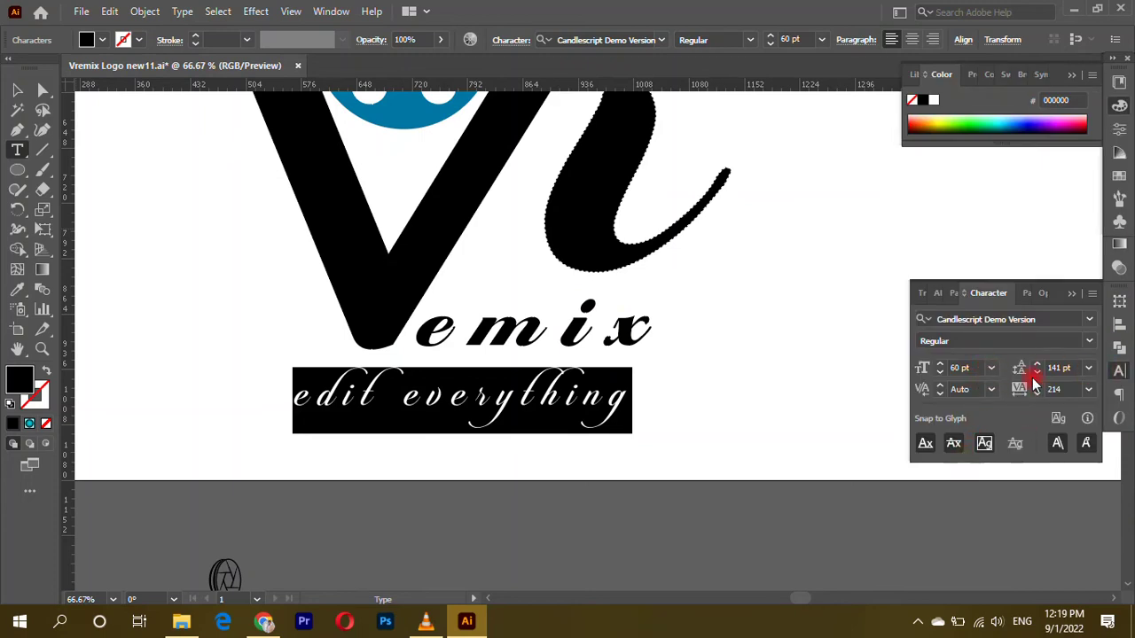
left_click(958, 293)
left_click(921, 294)
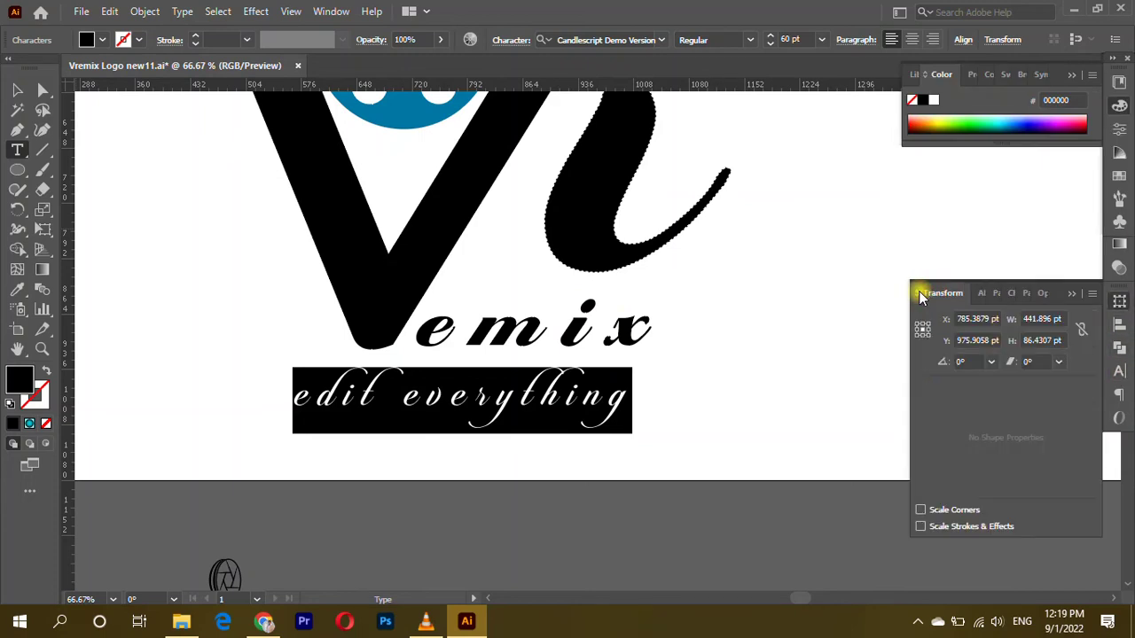
left_click(1039, 294)
left_click(1041, 294)
left_click(998, 293)
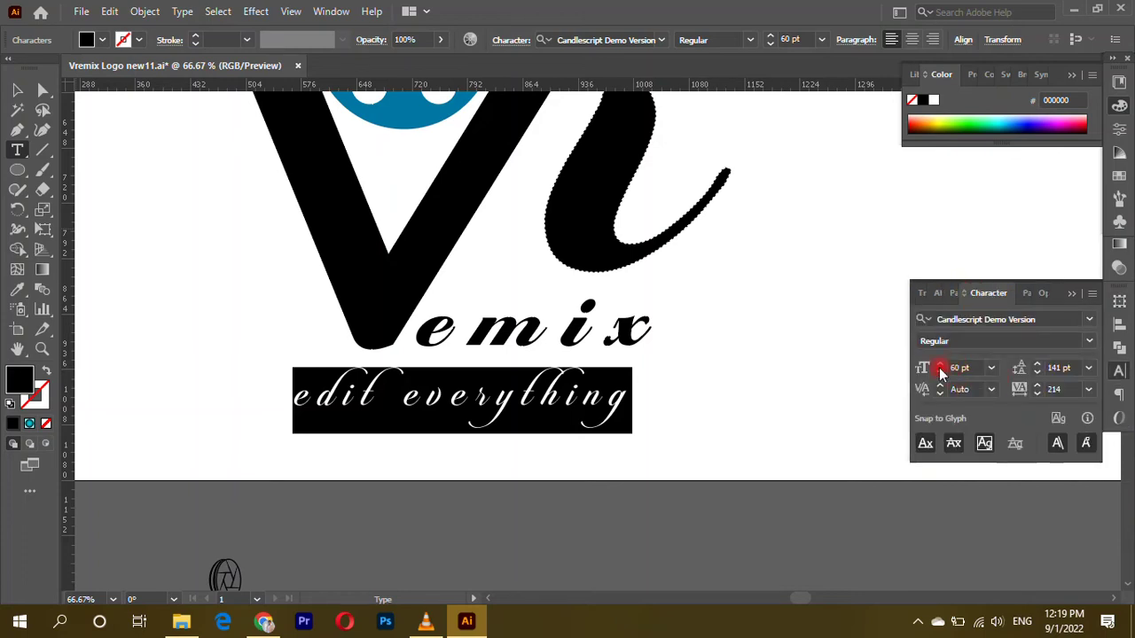
left_click(921, 368)
left_click(603, 404, "ctrl")
left_click(1036, 423)
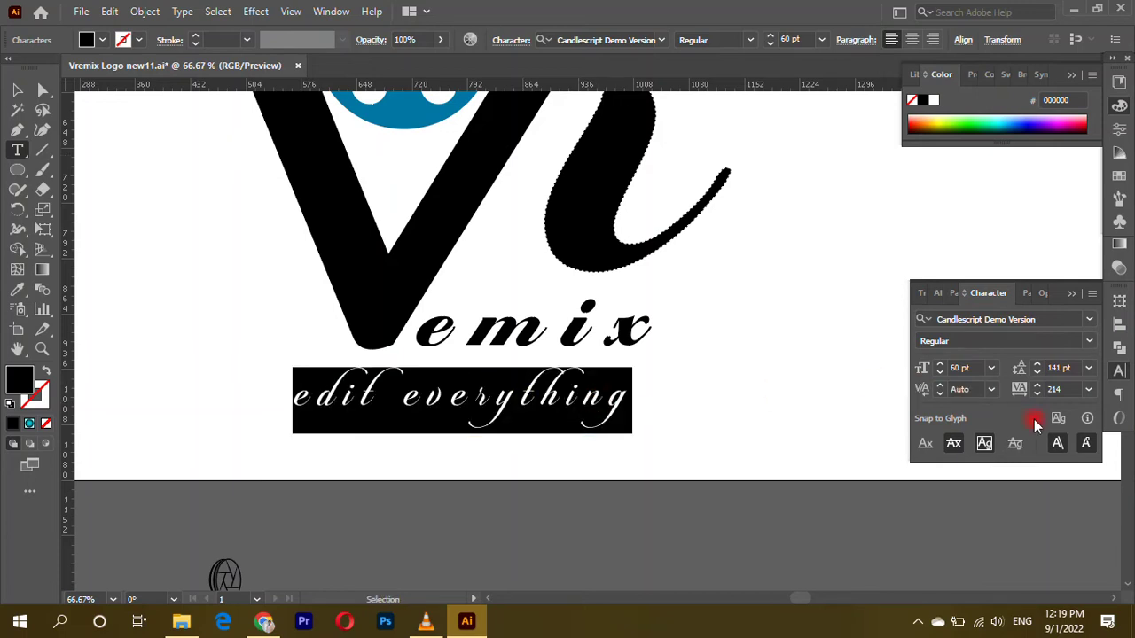
left_click(1119, 395)
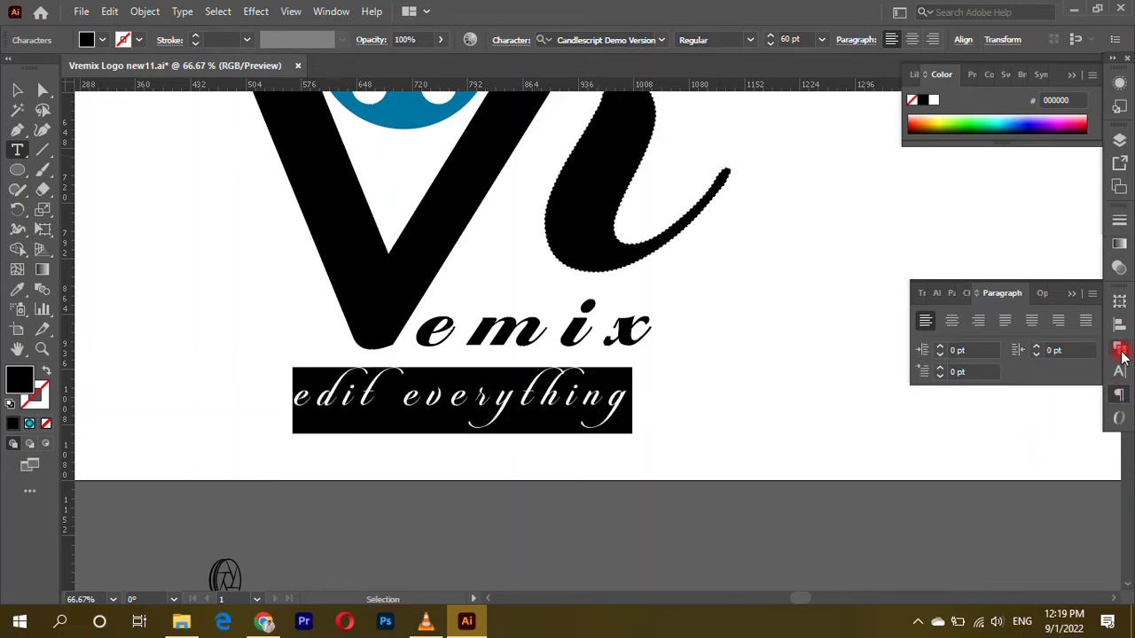
left_click(1120, 373)
left_click(1119, 393)
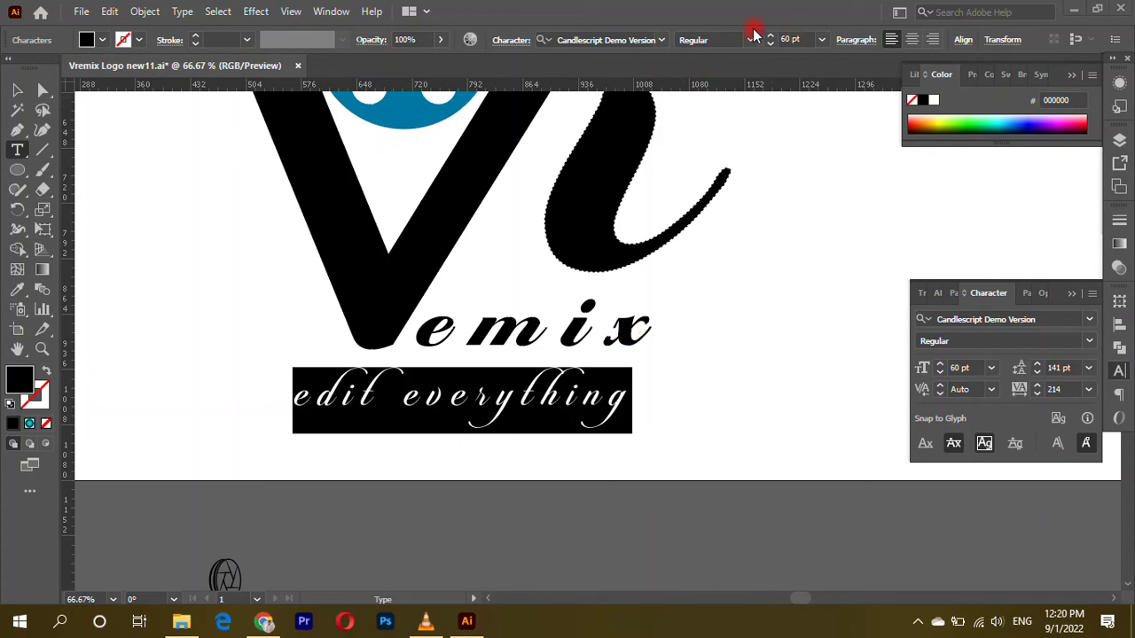
Apply the Adobe 명조 Std M font to the tagline.
left_click(661, 40)
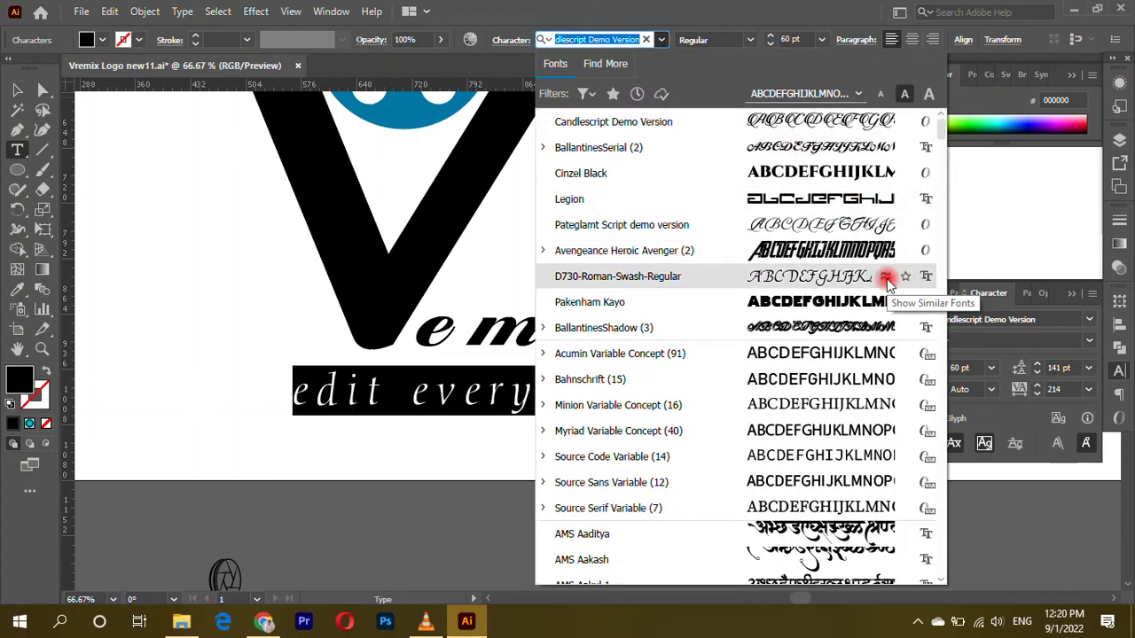
left_click_drag(939, 124, 931, 576)
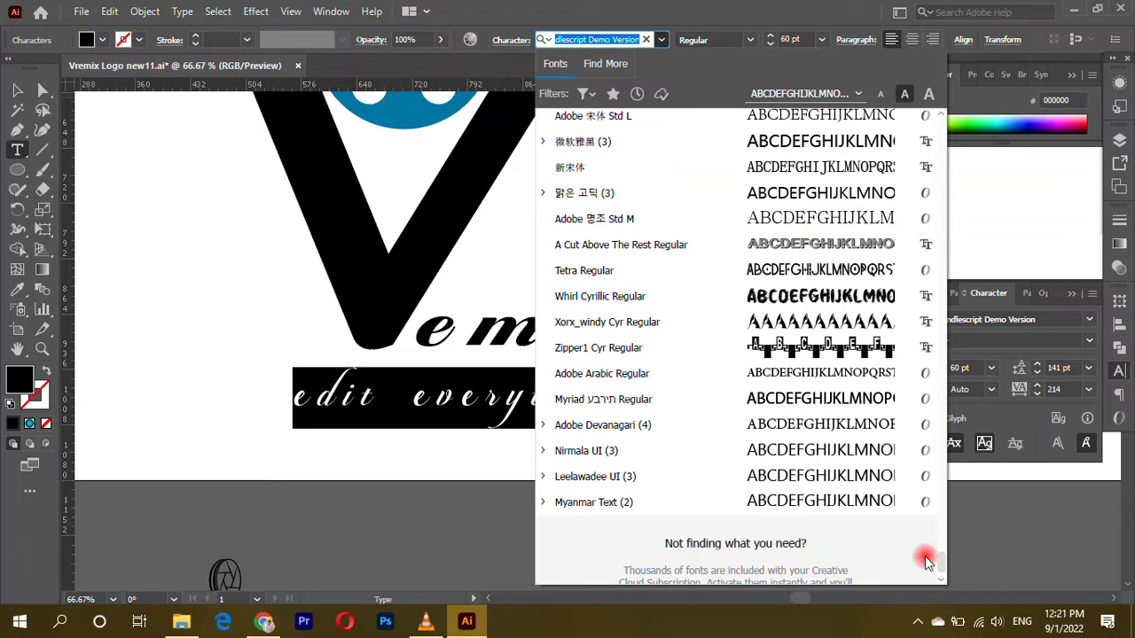
left_click(821, 218)
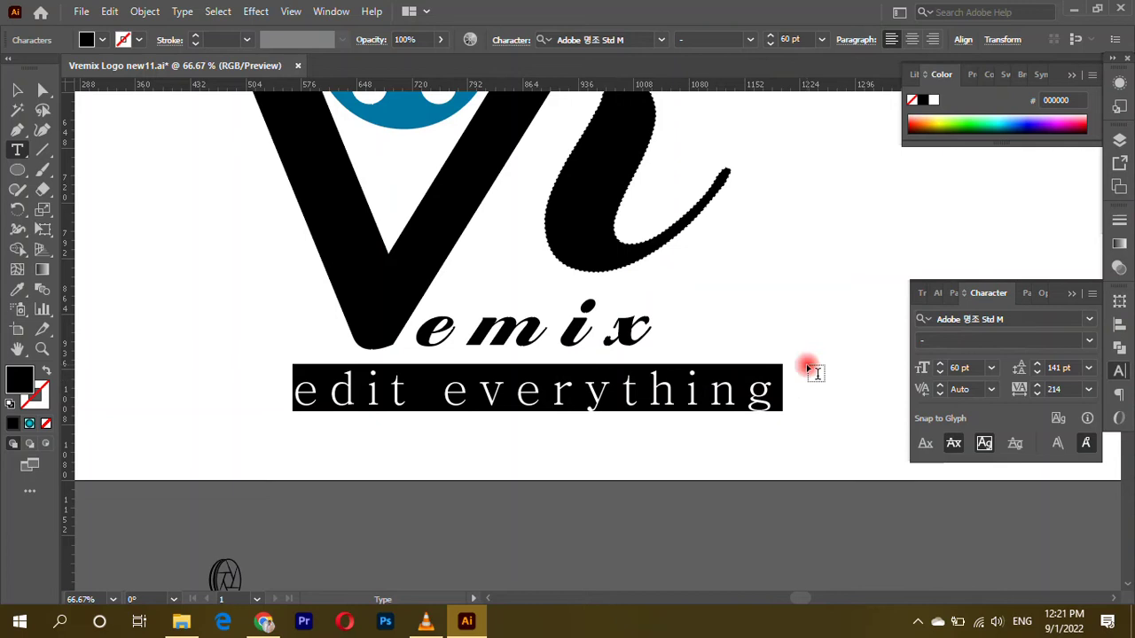
left_click(986, 445)
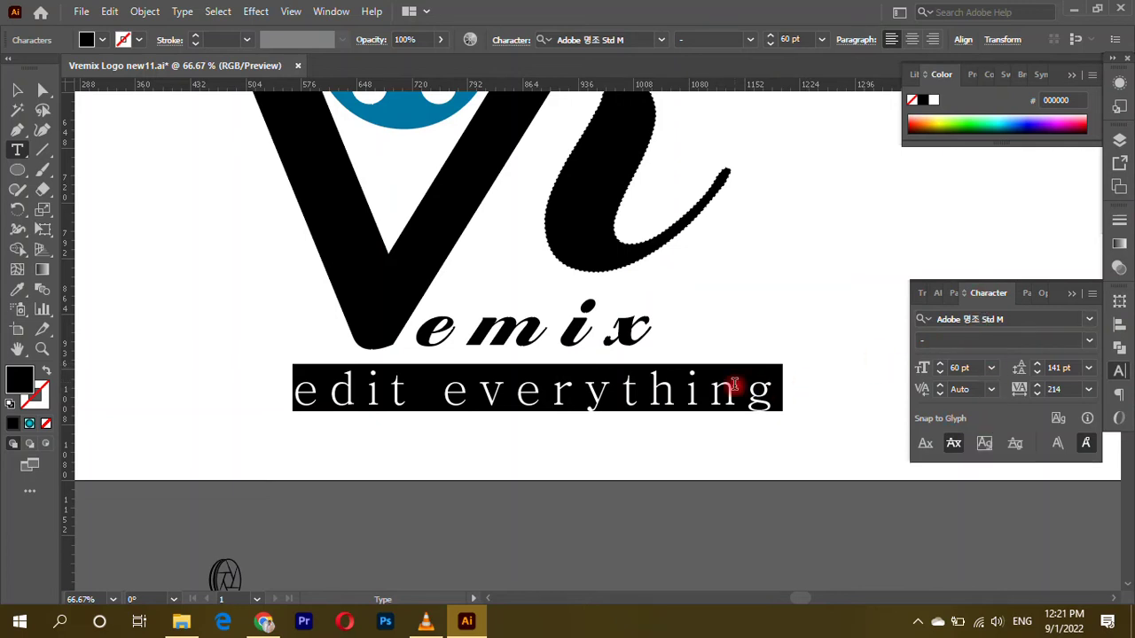
Type a new all-caps 'EDIT EVERYTHING' line below the existing tagline.
left_click(344, 465)
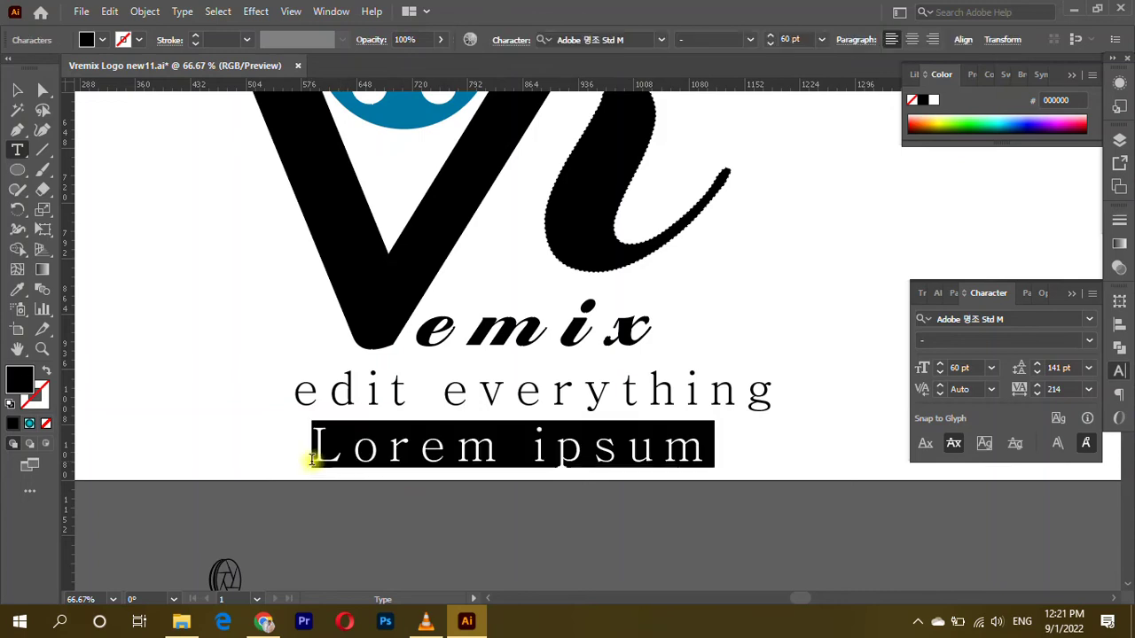
type("EDIT EVE")
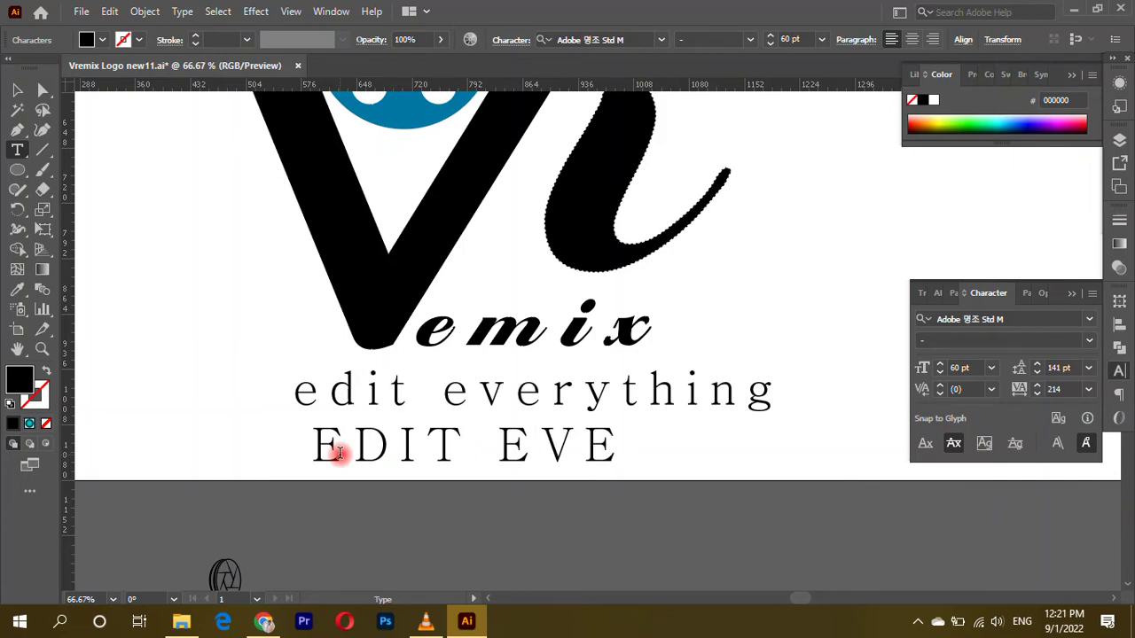
type("RYTHING")
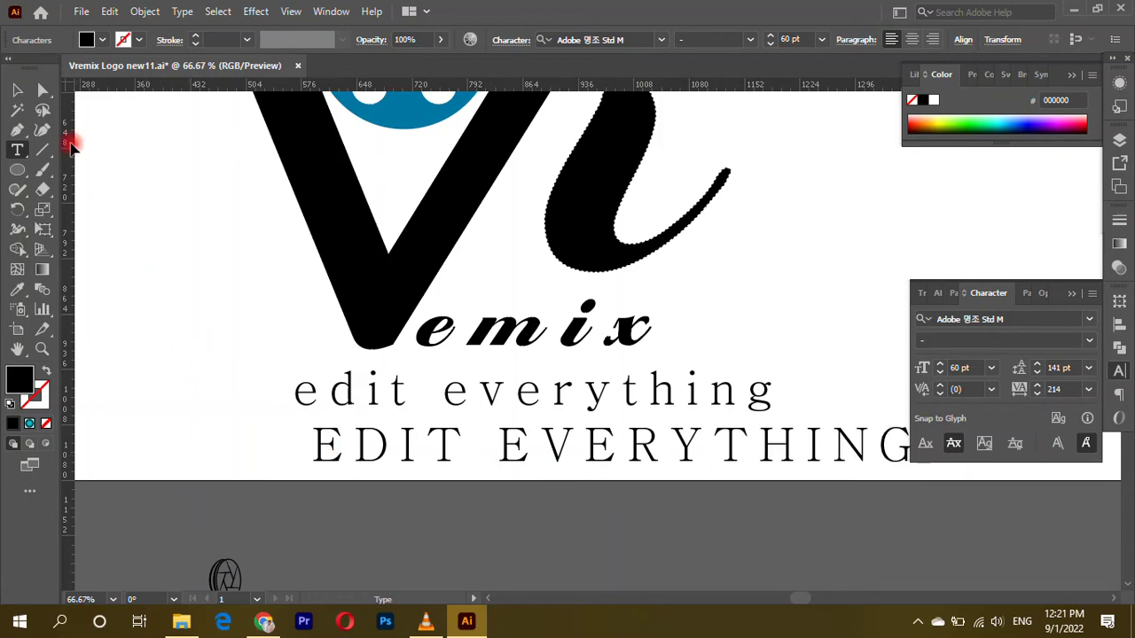
Move the lowercase tagline out to the upper right and place EDIT EVERYTHING under Vemix.
left_click(16, 90)
left_click(348, 454)
left_click_drag(332, 399, 982, 229)
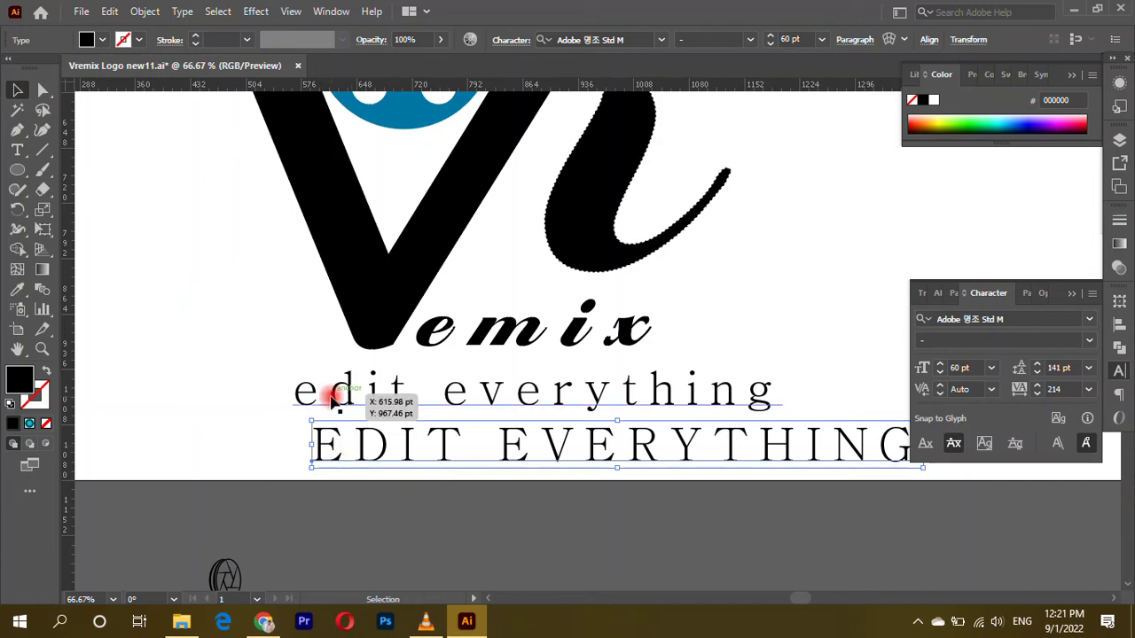
scroll(531, 354, "down", 1)
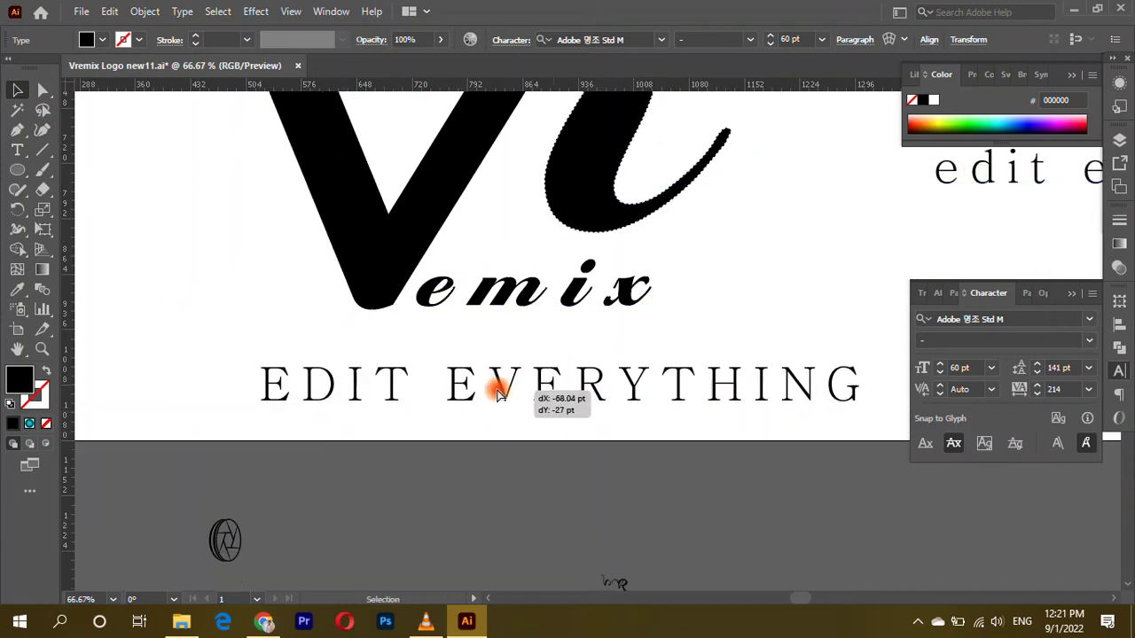
left_click_drag(541, 399, 443, 362)
Shrink the EDIT EVERYTHING text to 34 pt and start raising its tracking.
key("t")
left_click(444, 362)
key("ctrl+a")
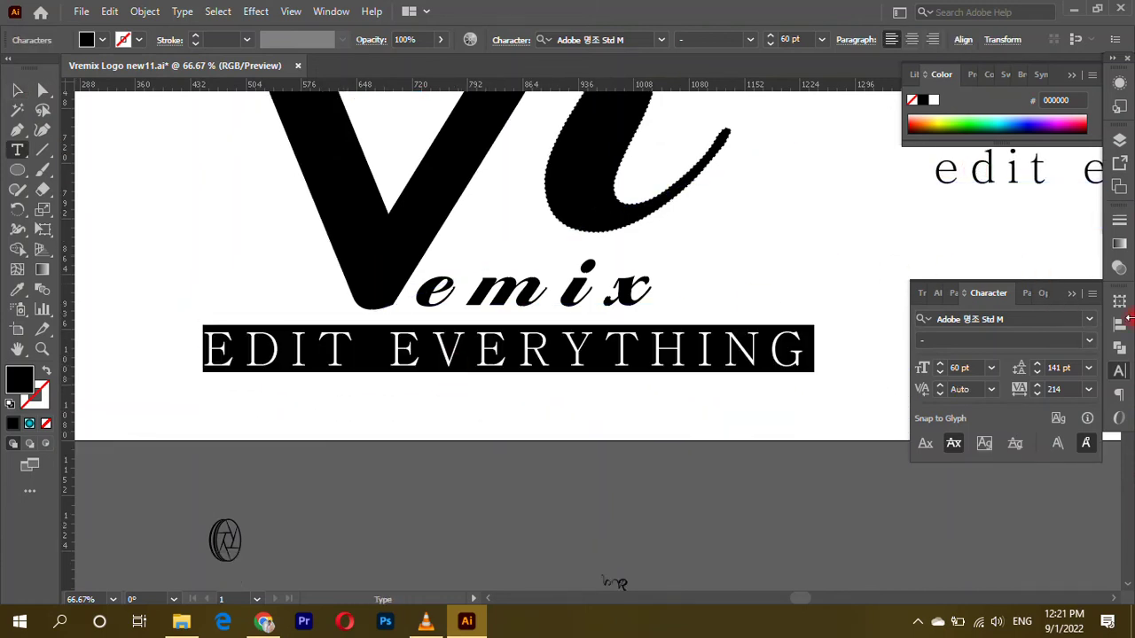
left_click(969, 364)
scroll(969, 365, "down", 5)
scroll(970, 366, "down", 8)
scroll(971, 366, "down", 8)
scroll(971, 366, "down", 1)
scroll(971, 367, "down", 4)
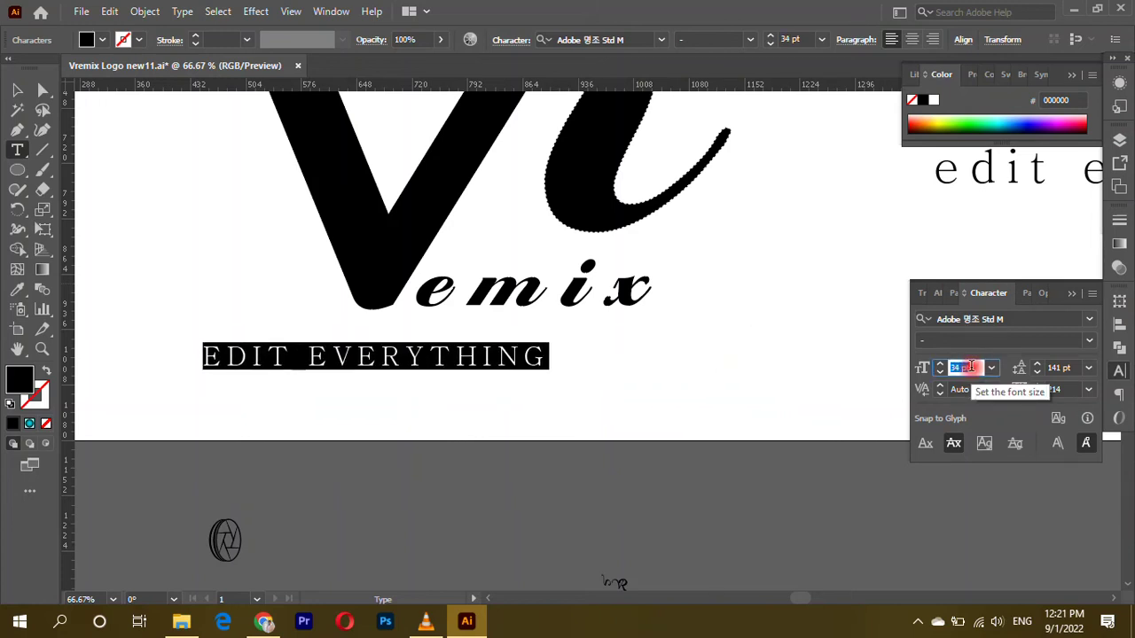
left_click(1059, 390)
scroll(1064, 390, "up", 1)
scroll(1064, 390, "up", 2)
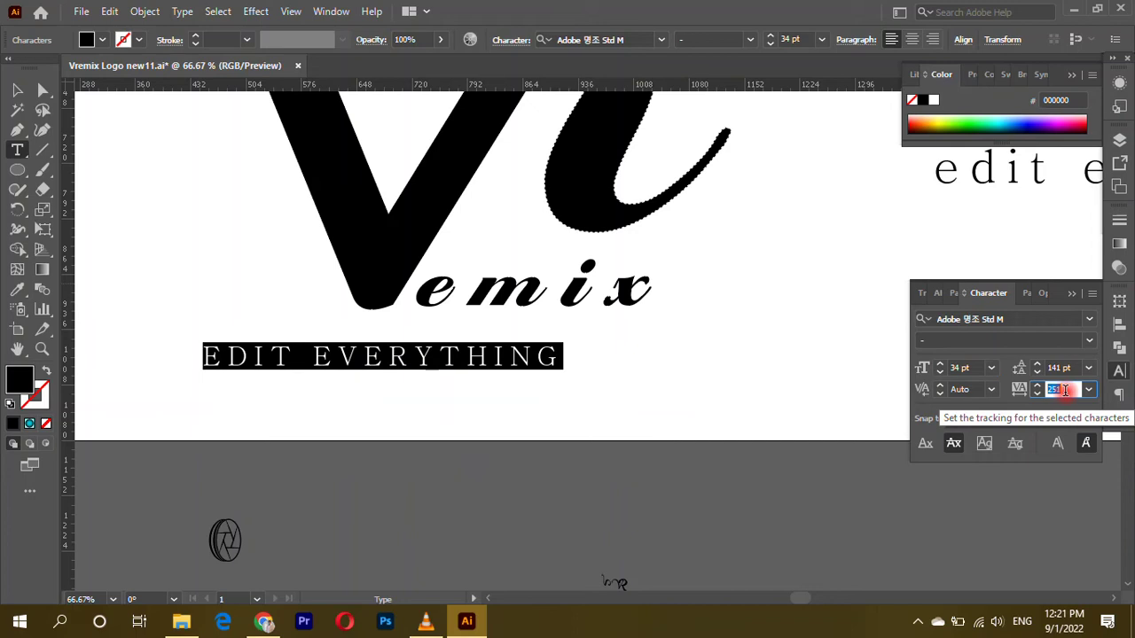
Raise the EDIT EVERYTHING tracking to 315.
scroll(1064, 390, "up", 2)
scroll(1064, 390, "up", 1)
scroll(1064, 390, "up", 2)
scroll(1064, 390, "up", 2)
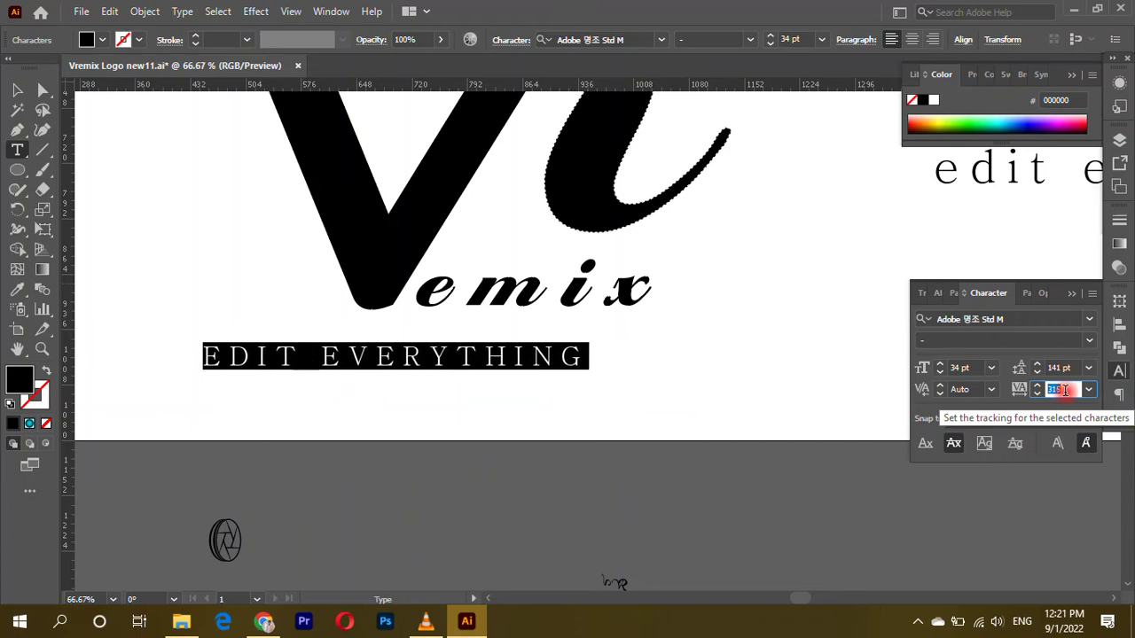
Center the EDIT EVERYTHING tagline beneath the Vemix wordmark.
left_click(15, 92)
scroll(354, 310, "up", 2)
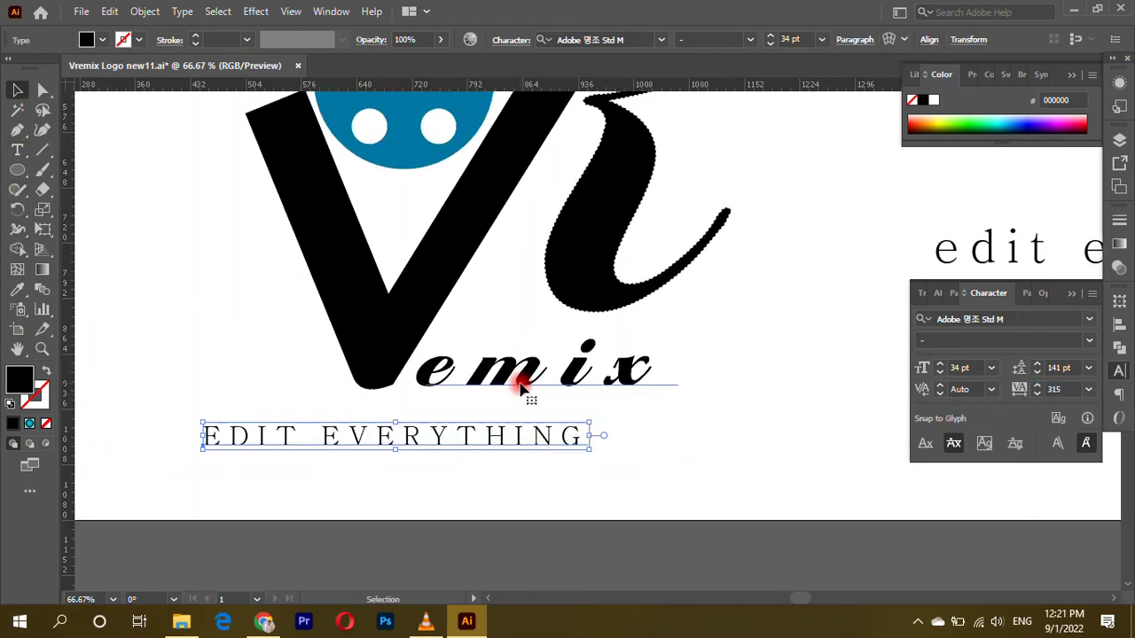
left_click_drag(372, 441, 431, 423)
left_click(574, 465)
key("ctrl+minus")
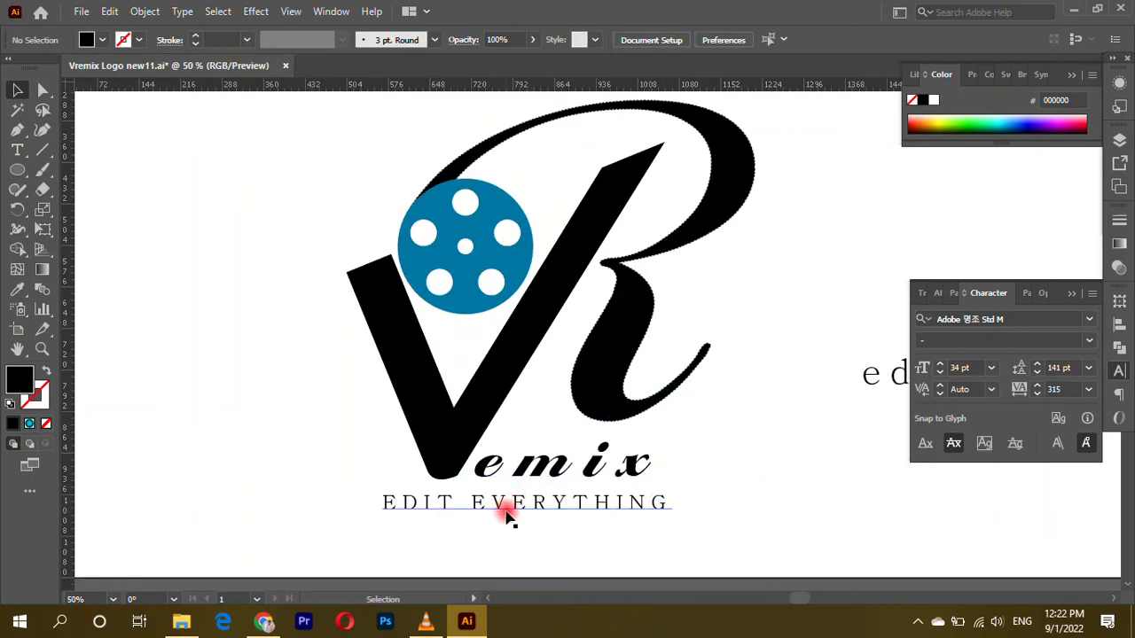
left_click_drag(507, 517, 523, 517)
left_click(758, 505)
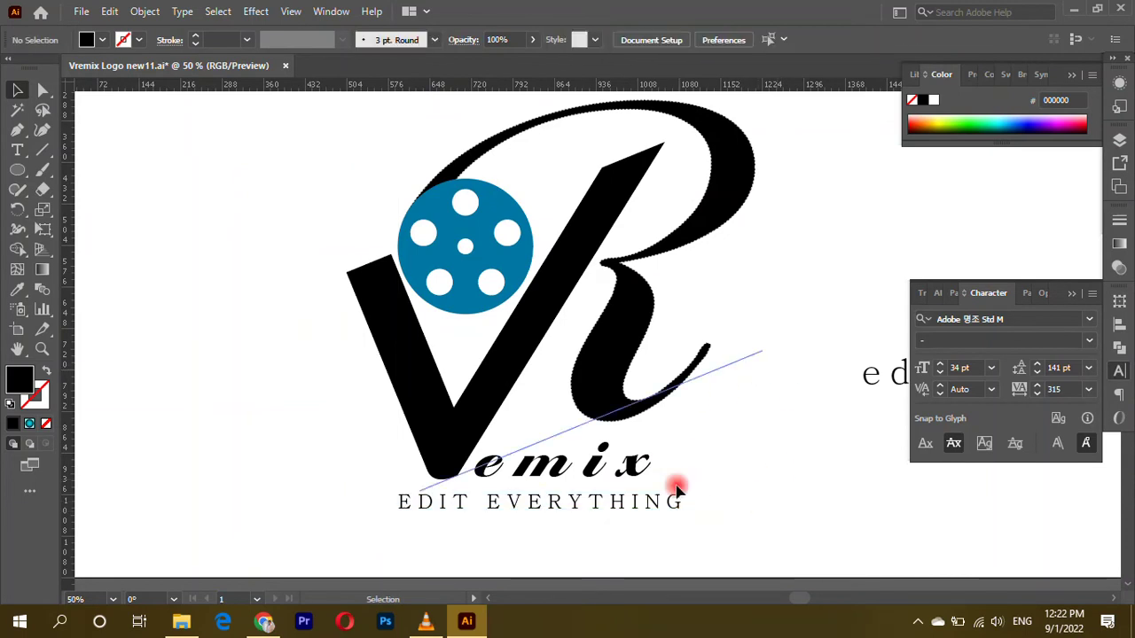
scroll(538, 540, "up", 1)
scroll(603, 540, "down", 1)
Undo the accidental rotation of the large R lettermark.
left_click(645, 321)
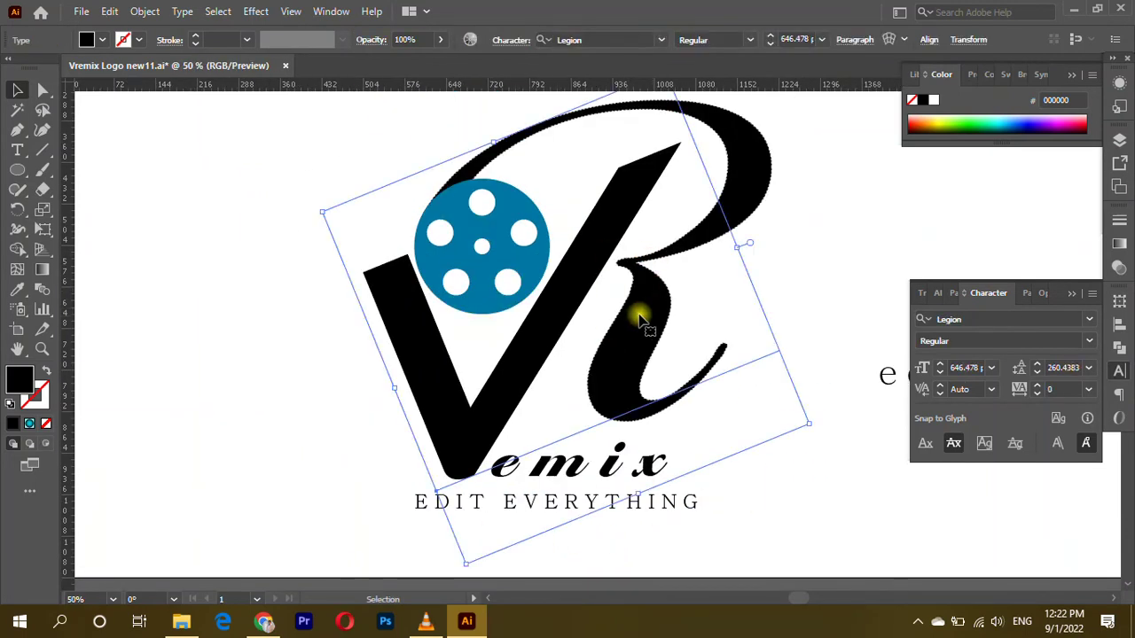
key("ctrl+z")
scroll(562, 284, "down", 1)
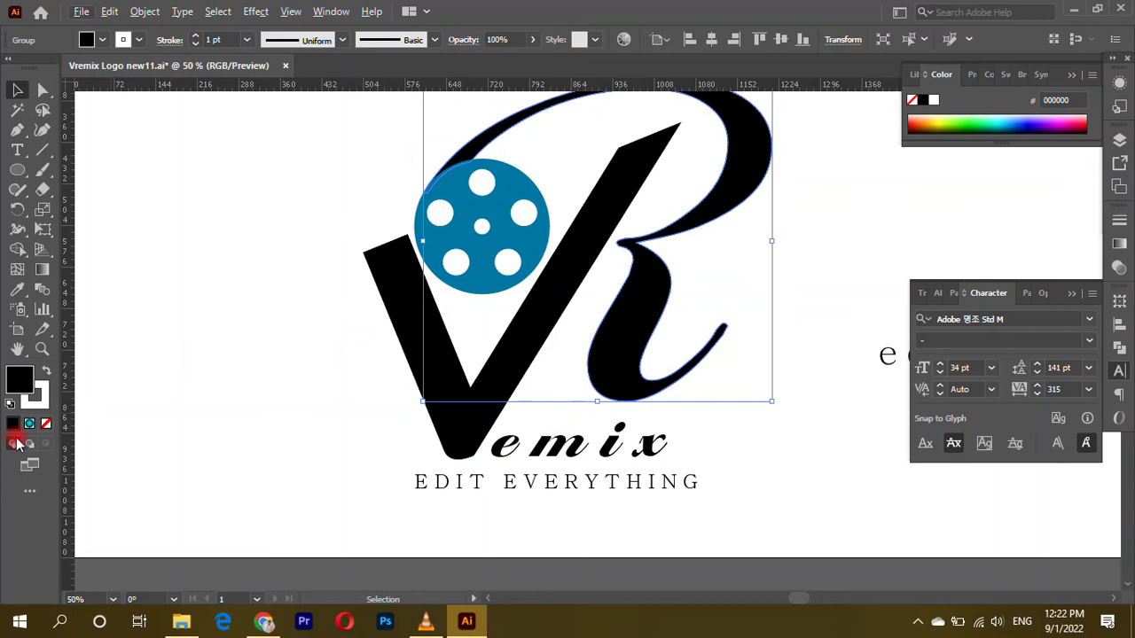
Give the film-reel circle a gradient fill without the white stop.
left_click(451, 247)
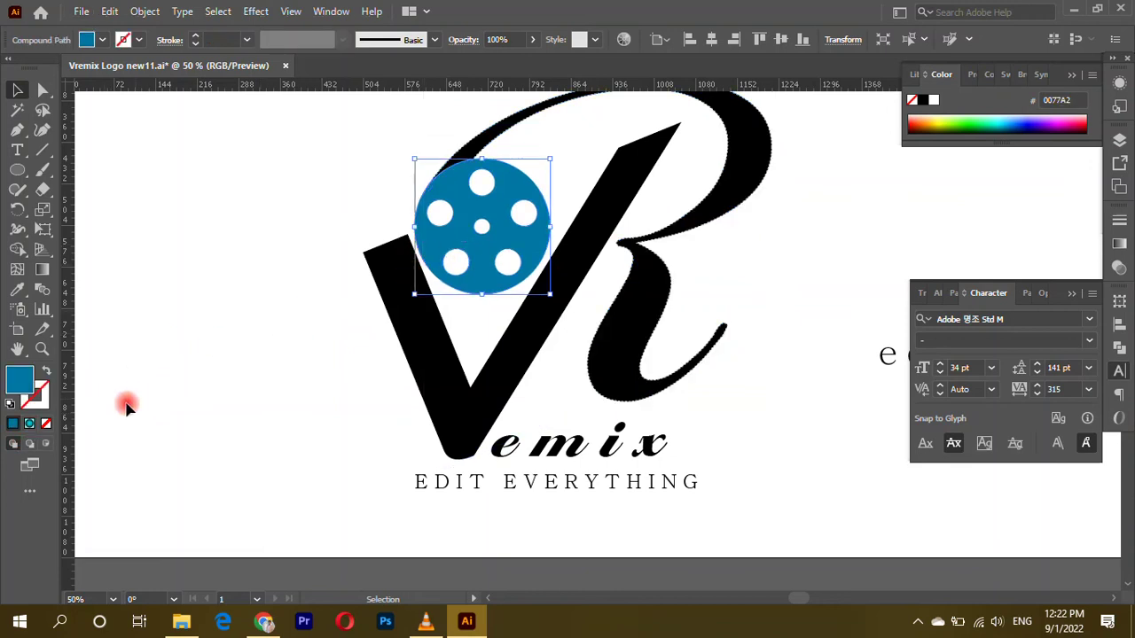
left_click(29, 424)
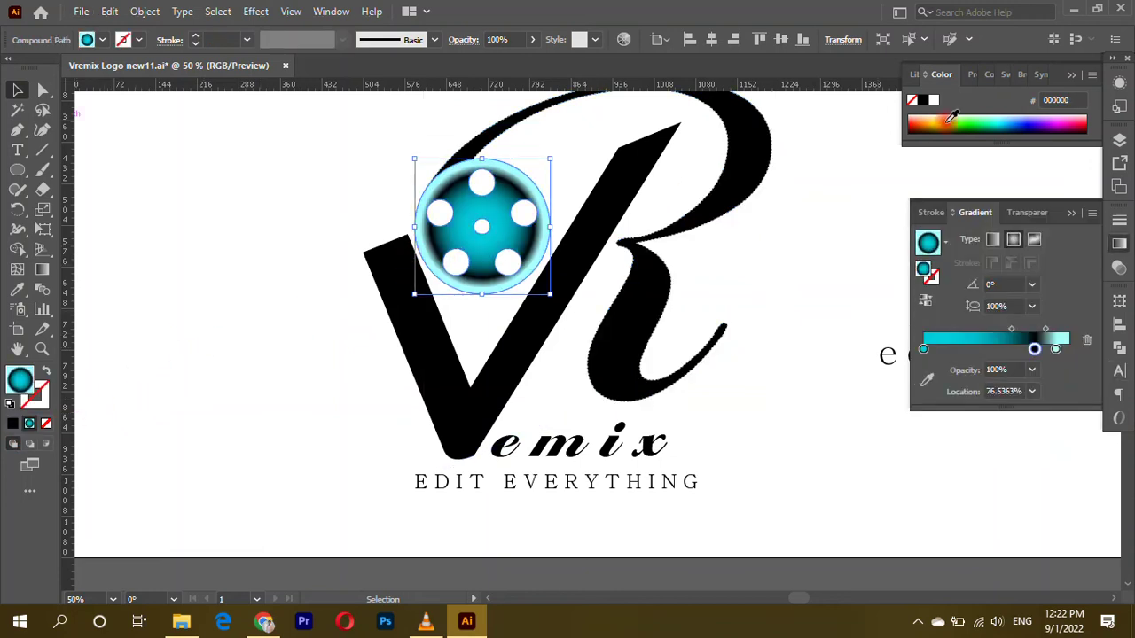
left_click(394, 210)
left_click(506, 239)
left_click_drag(1057, 352, 1077, 381)
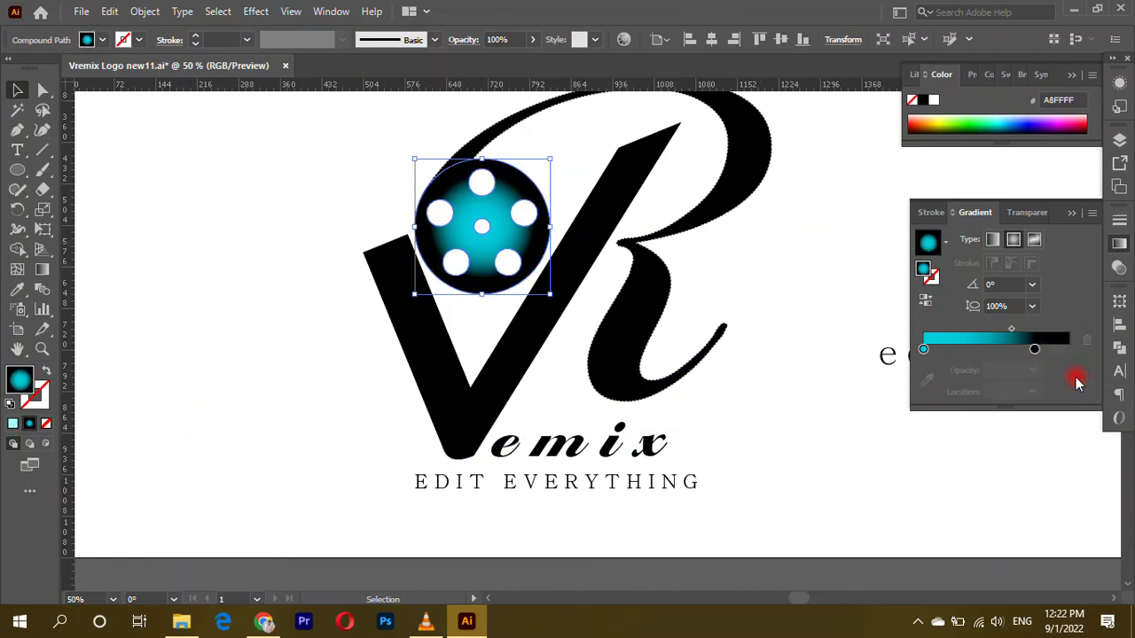
left_click(767, 273)
key("ctrl+minus")
Fill the R with a reversed linear cyan-black gradient, stops at 0% and about 62%.
left_click(714, 234)
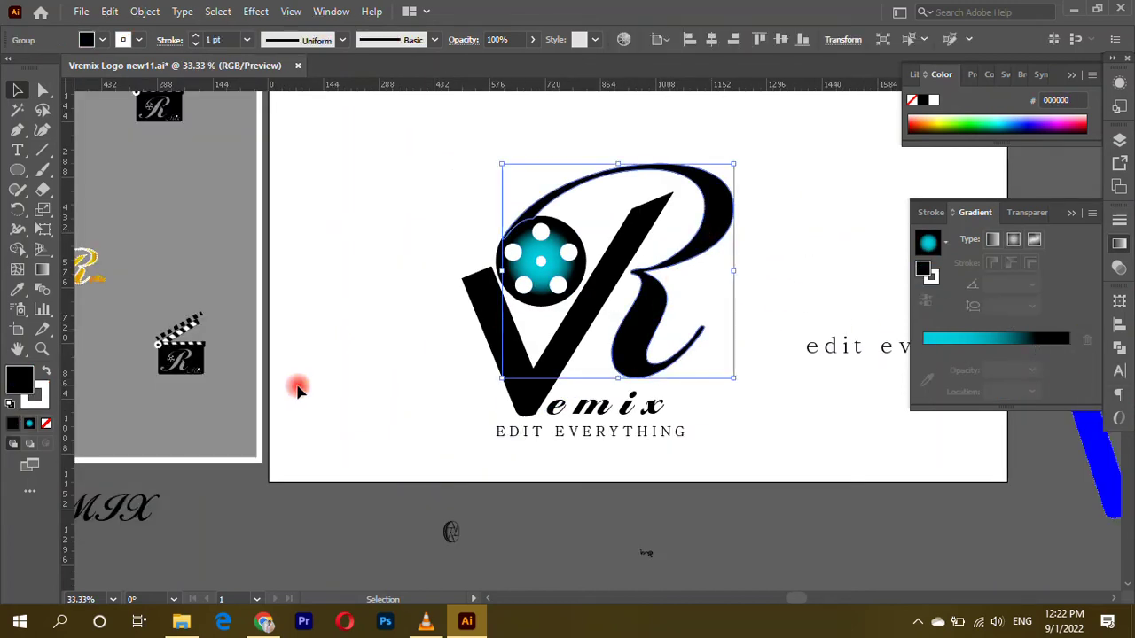
left_click(30, 424)
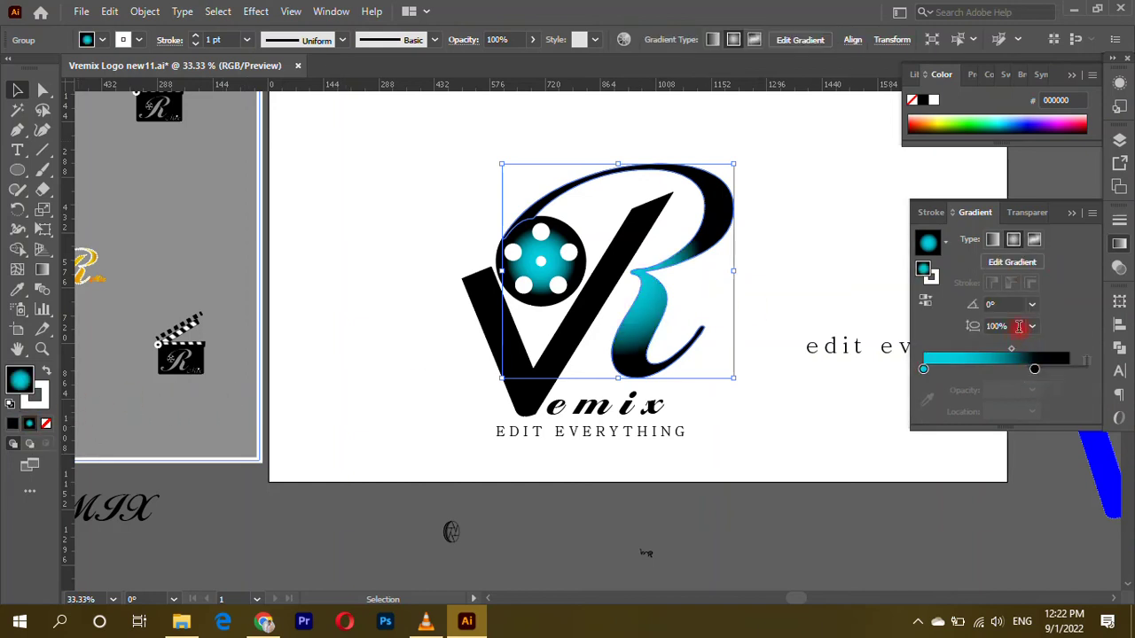
left_click(992, 241)
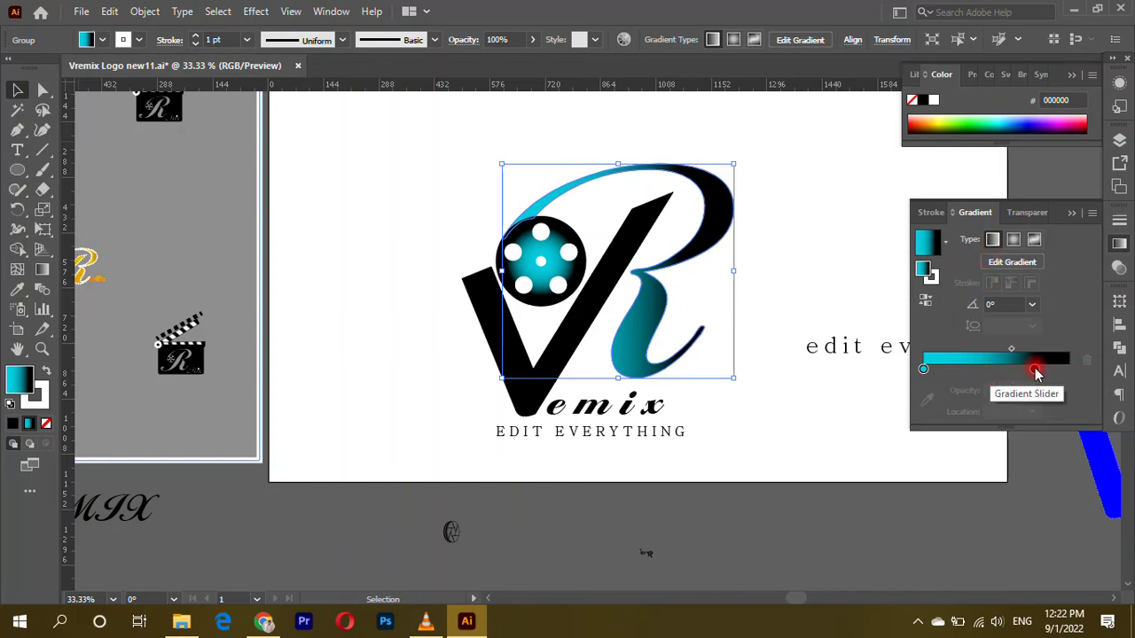
mouse_move(1036, 370)
left_mouse_down()
mouse_move(1070, 370)
mouse_move(1053, 370)
left_mouse_up()
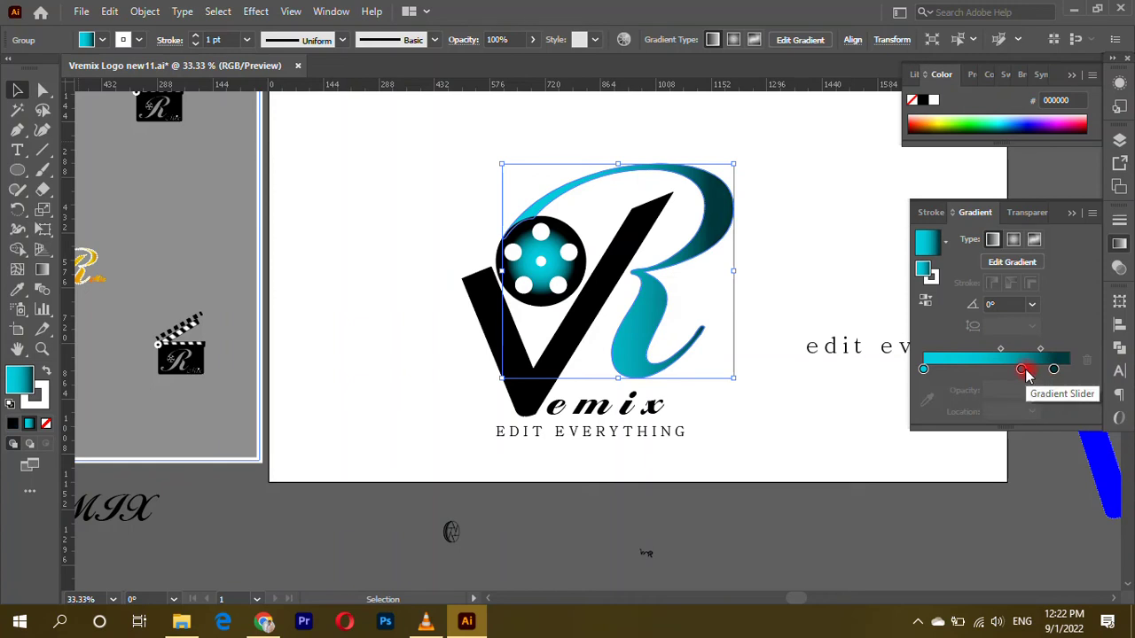
left_click(925, 303)
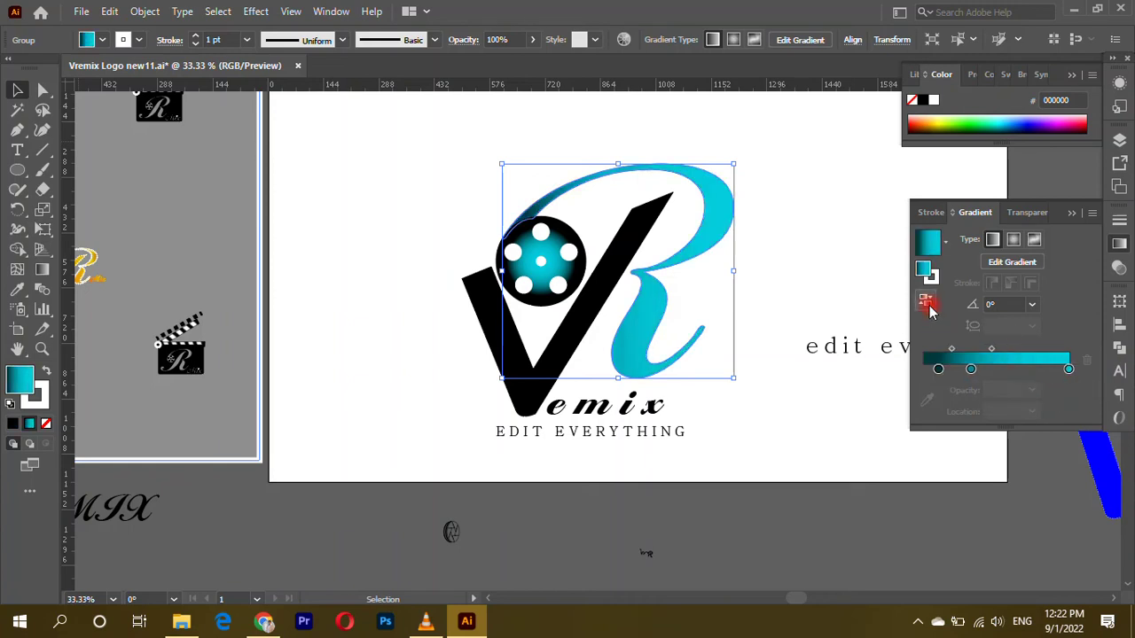
left_click_drag(971, 369, 1013, 369)
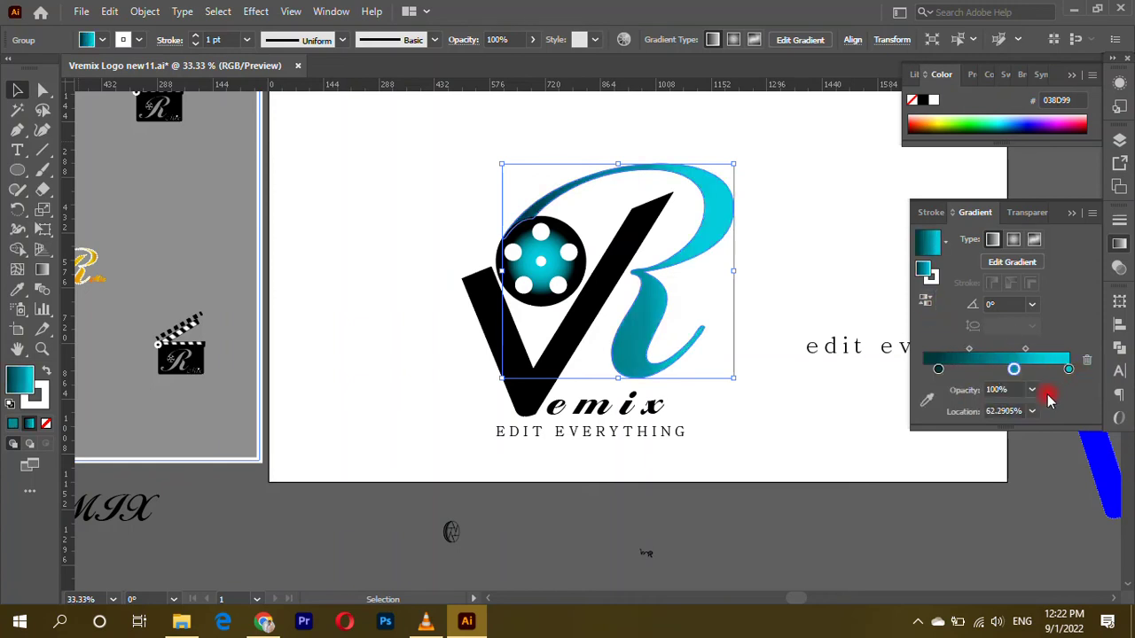
left_click_drag(938, 368, 923, 369)
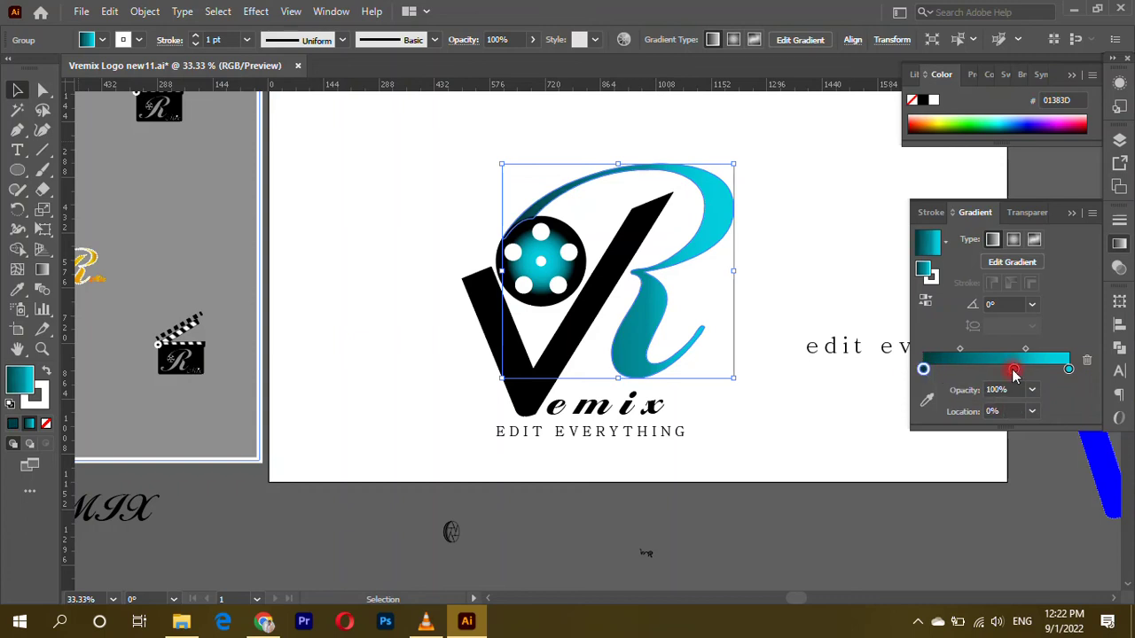
left_click(795, 253)
Select all the Vemix logo artwork and drag it toward Photoshop.
left_click(560, 383)
left_click(532, 367, "shift")
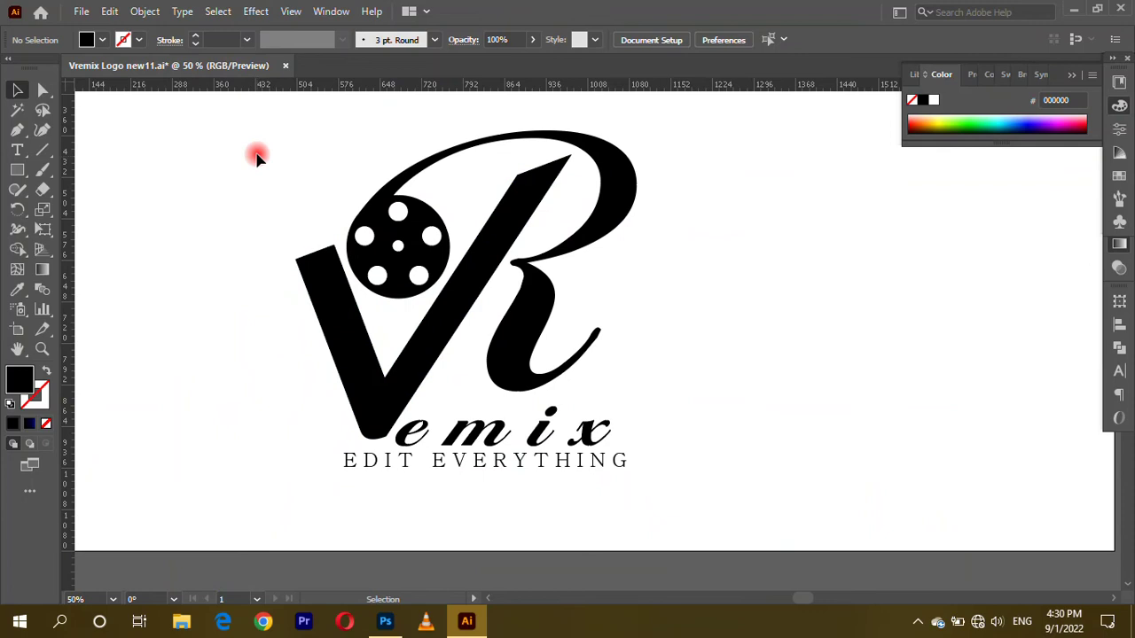
key("ctrl+a")
mouse_move(519, 329)
left_mouse_down()
mouse_move(448, 621)
mouse_move(553, 423)
left_mouse_up()
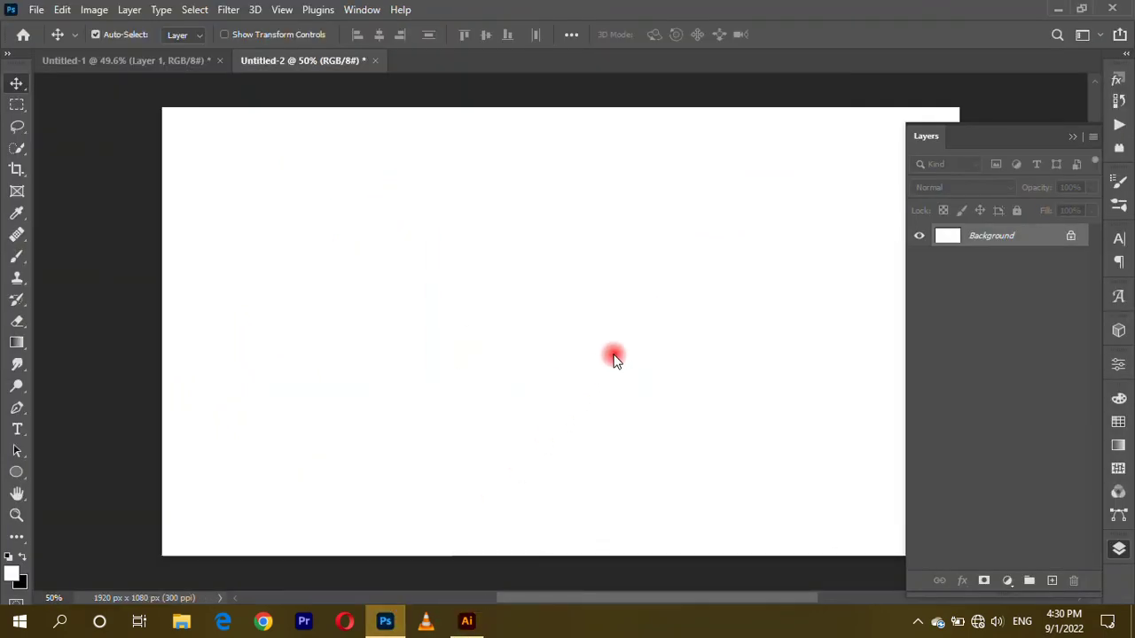
Place the logo in Untitled-2 as a smart object, scaled down proportionally.
left_click_drag(614, 357, 481, 354)
mouse_move(693, 342)
left_mouse_down()
mouse_move(577, 329)
mouse_move(527, 337)
mouse_move(577, 329)
left_mouse_up()
key("Return")
left_click(1020, 301)
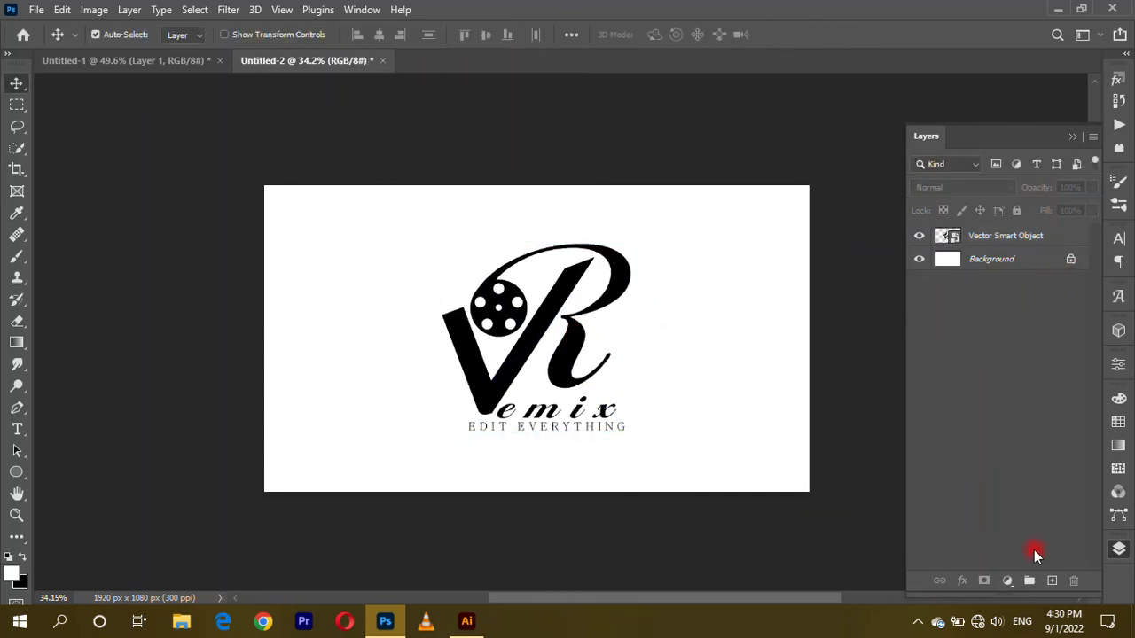
Add Layer 1 beneath the logo and fill it with a dark gradient backdrop.
left_click(1050, 580)
left_click_drag(996, 236, 1008, 266)
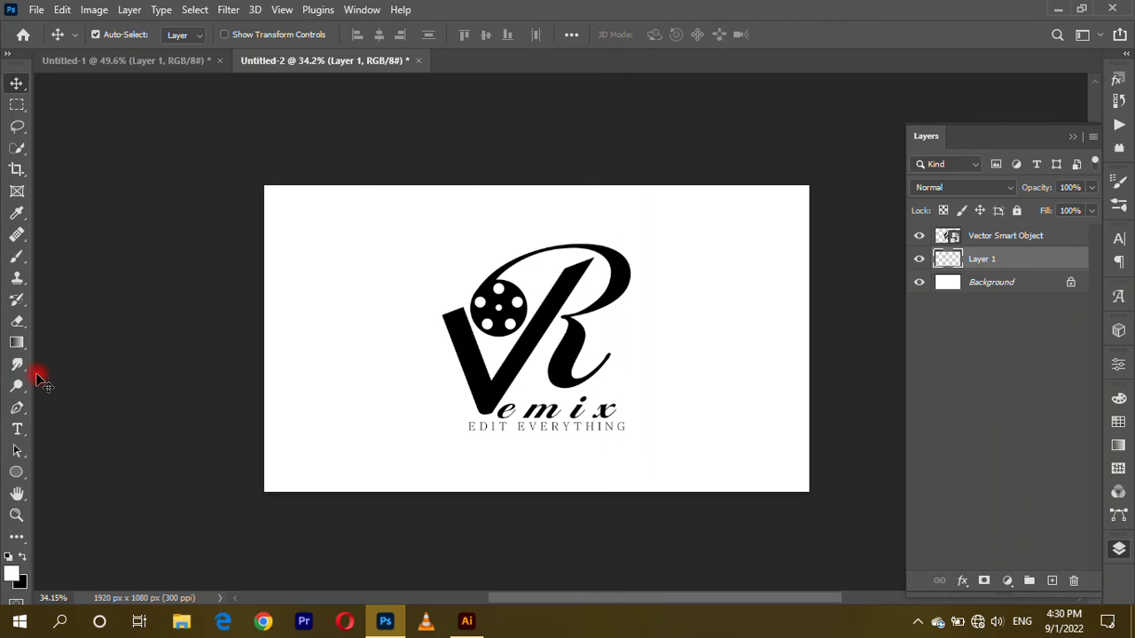
left_click(17, 343)
mouse_move(263, 325)
left_mouse_down()
mouse_move(789, 310)
mouse_move(798, 329)
left_mouse_up()
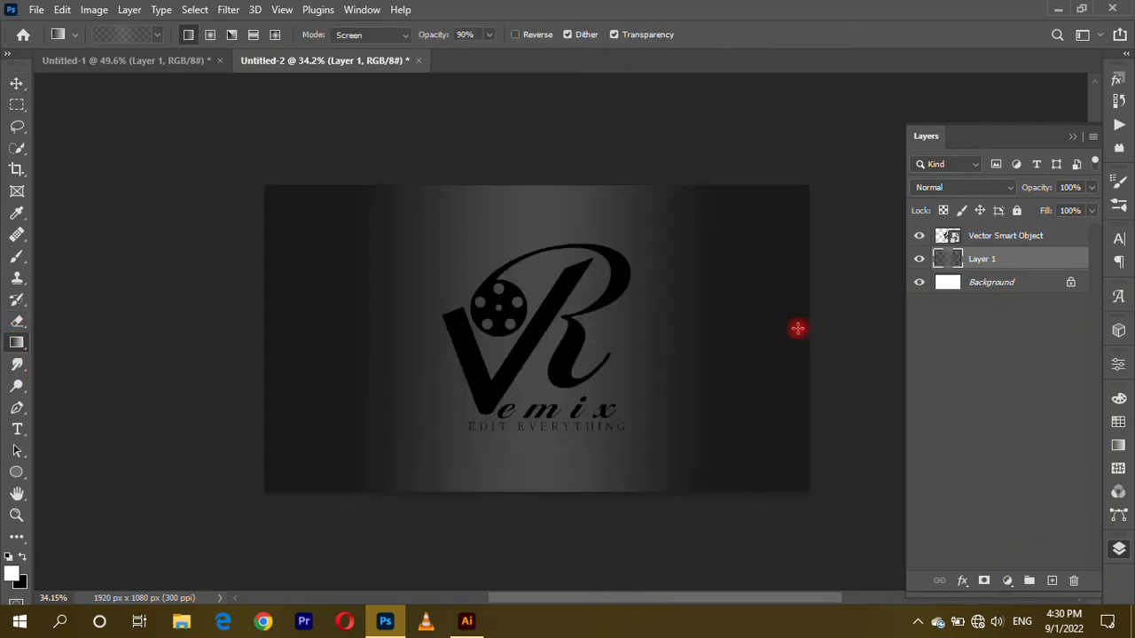
scroll(639, 381, "up", 2)
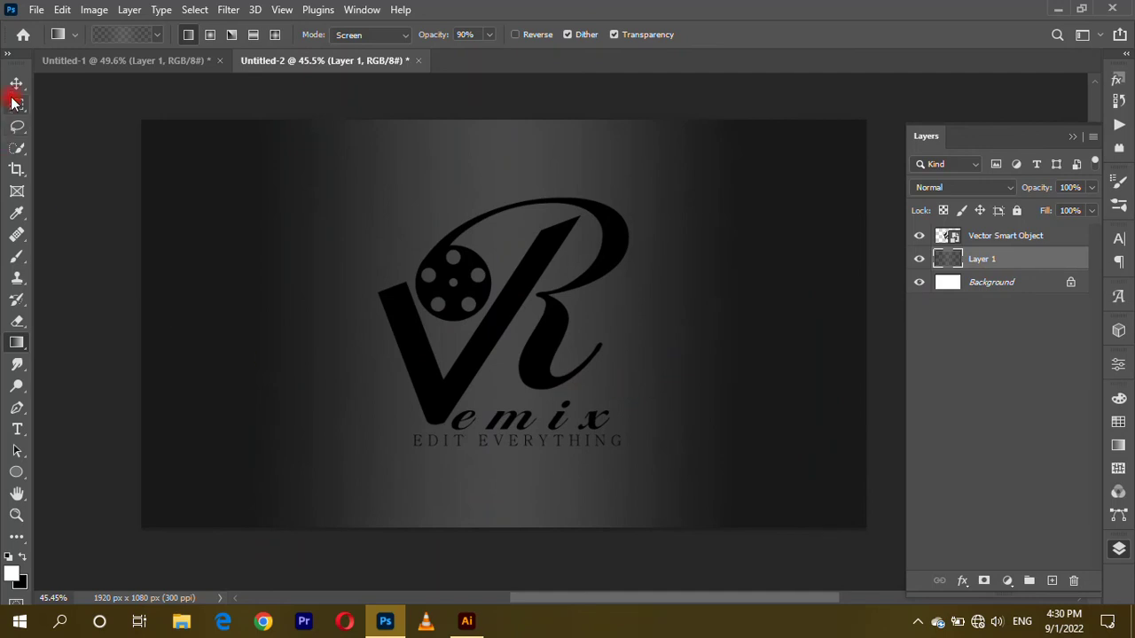
left_click(16, 84)
left_click(993, 227)
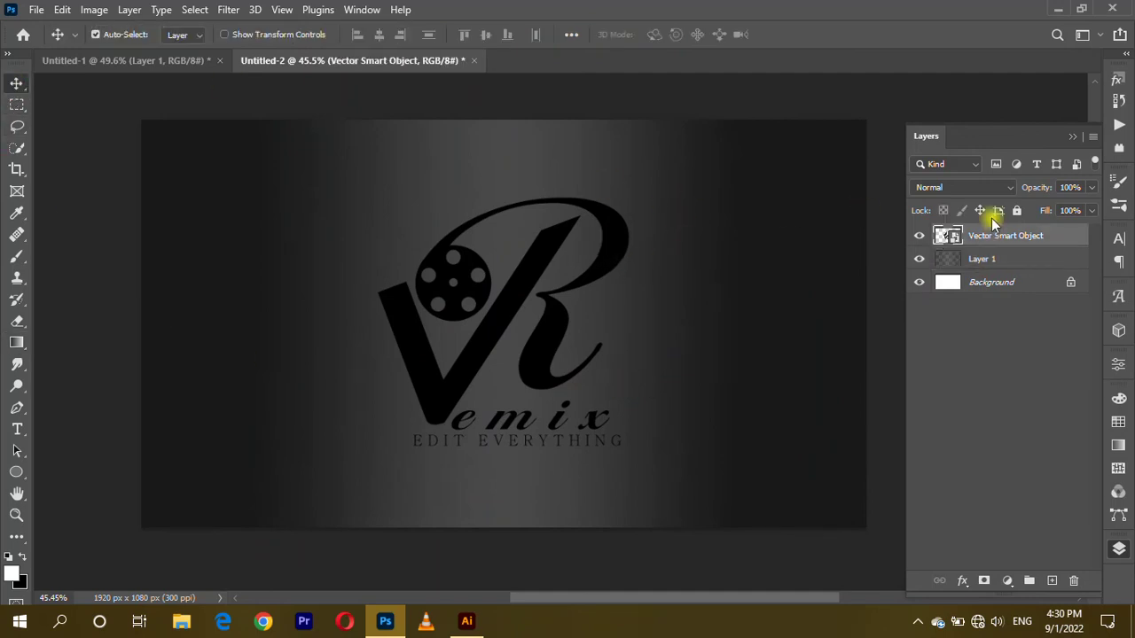
Search styles for 'gold' and apply the smoother 10000+ Styles (TMG) gold style.
left_click(1128, 81)
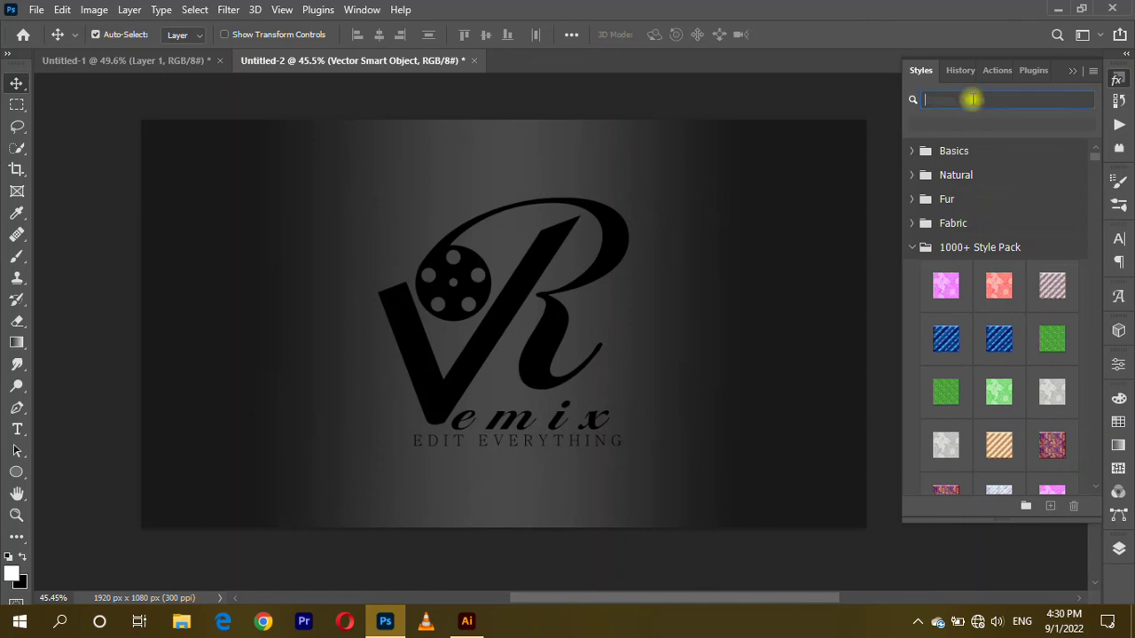
type("gold")
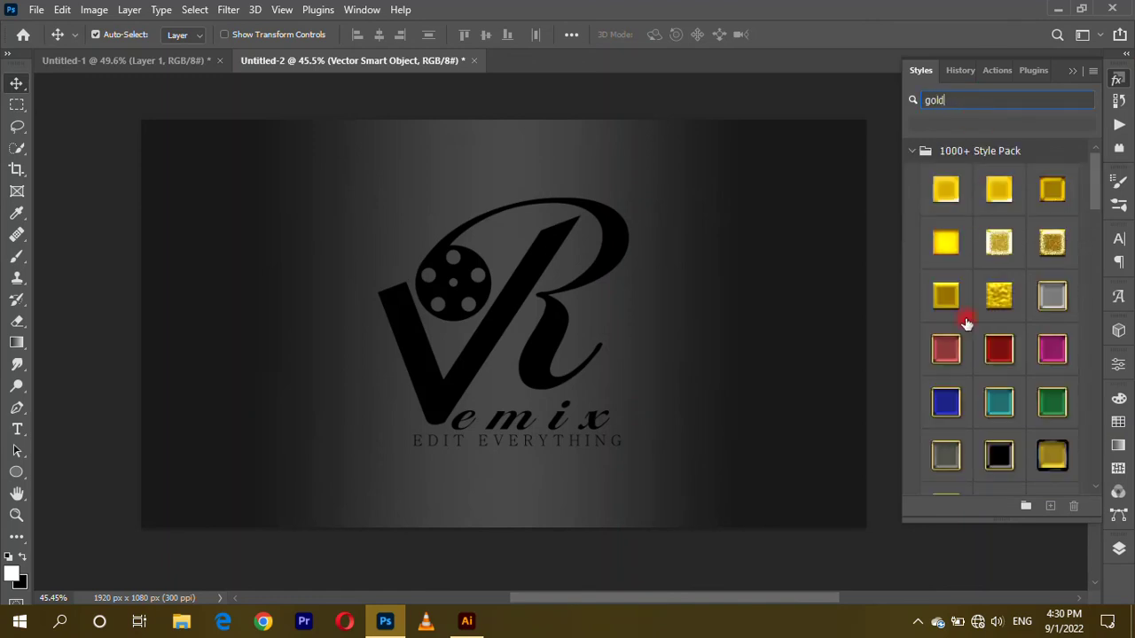
scroll(962, 346, "down", 1)
scroll(958, 362, "down", 2)
scroll(960, 266, "down", 2)
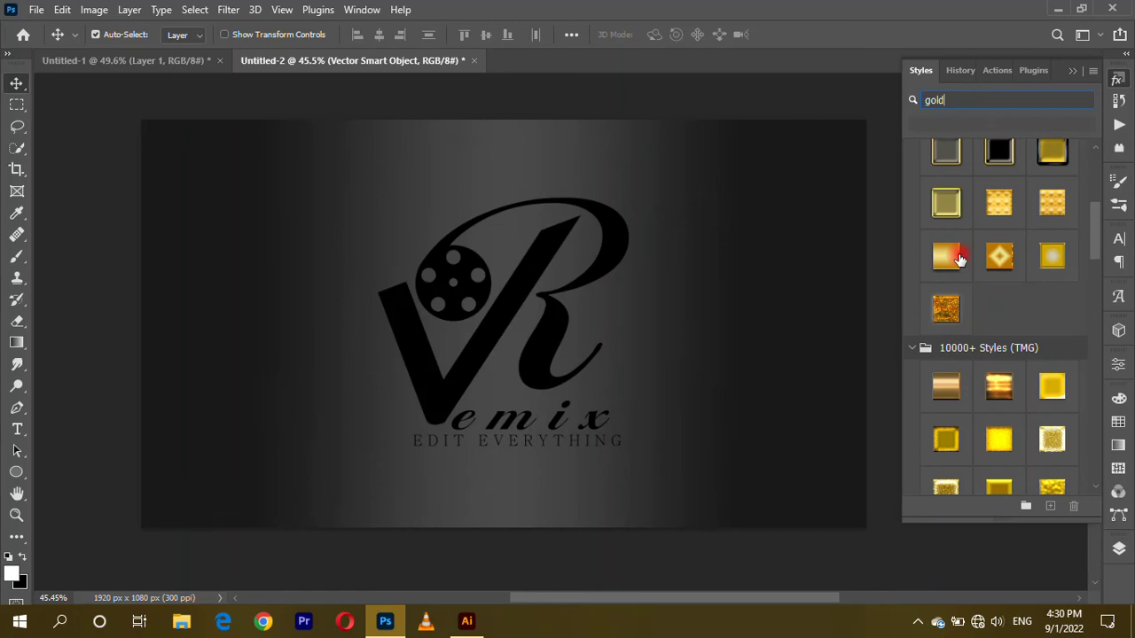
left_click(957, 392)
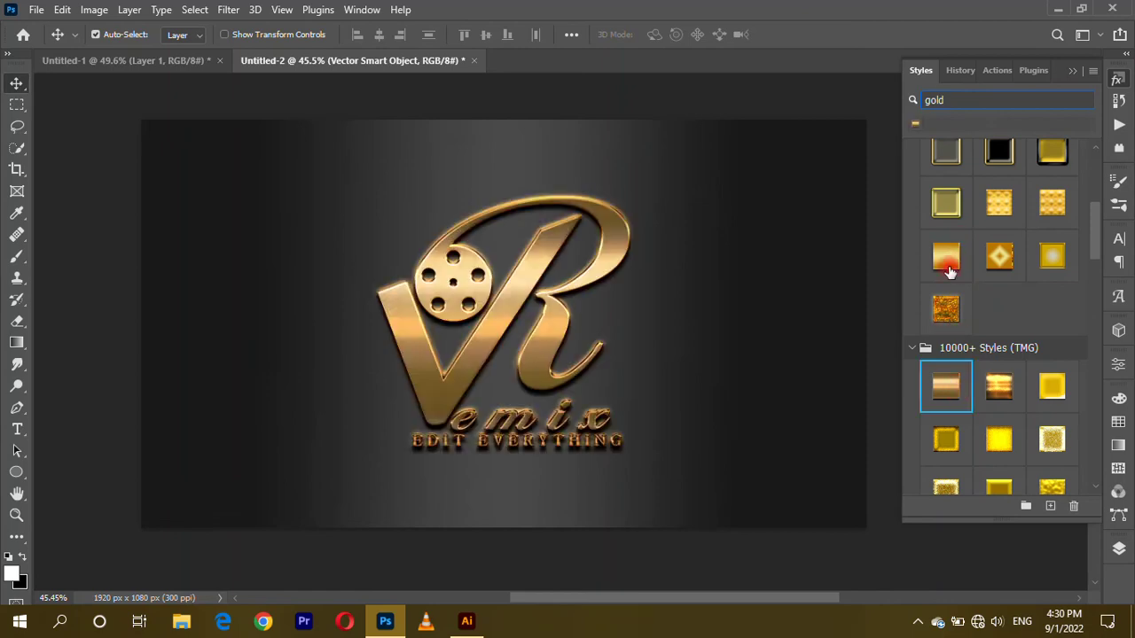
left_click(947, 257)
left_click(955, 383)
left_click(995, 387)
left_click(951, 392)
Deselect the logo layer and inspect the gold-styled logo on the canvas.
left_click(76, 131)
scroll(346, 275, "up", 3)
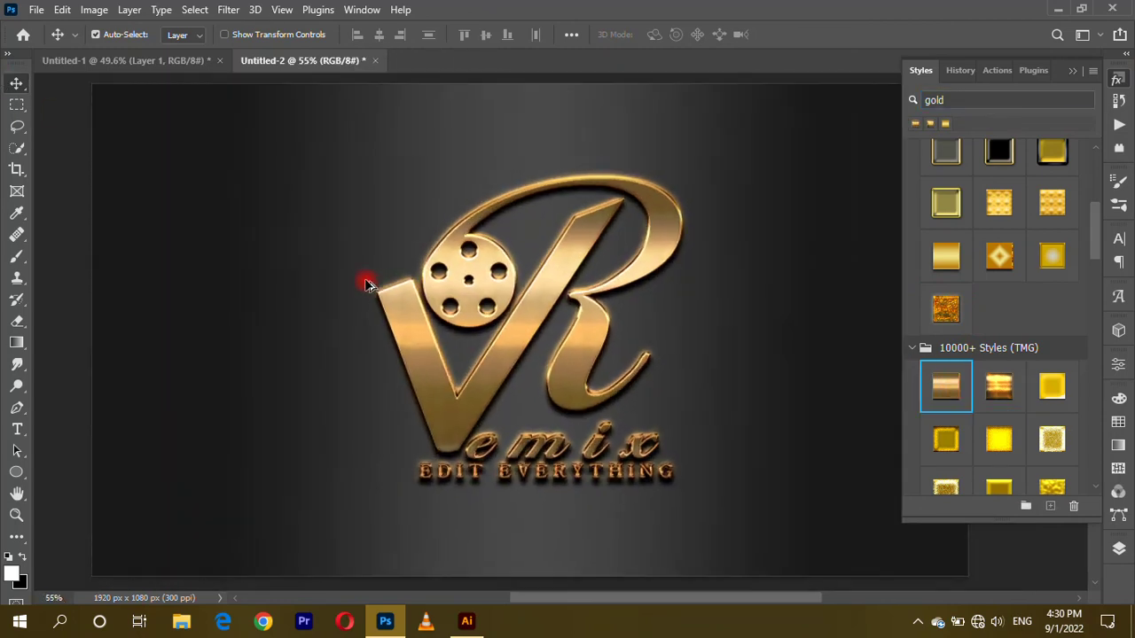
scroll(577, 449, "up", 1)
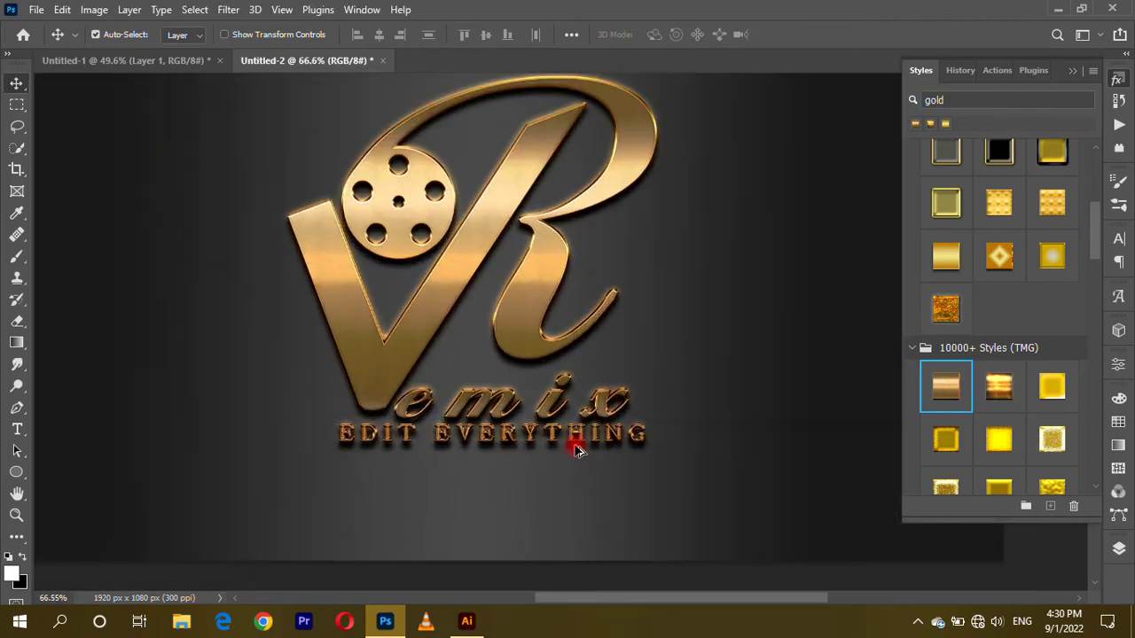
scroll(653, 426, "up", 2)
scroll(536, 417, "down", 2)
scroll(541, 417, "down", 2)
scroll(544, 418, "down", 1)
scroll(544, 417, "up", 1)
scroll(601, 378, "up", 1)
scroll(601, 377, "down", 1)
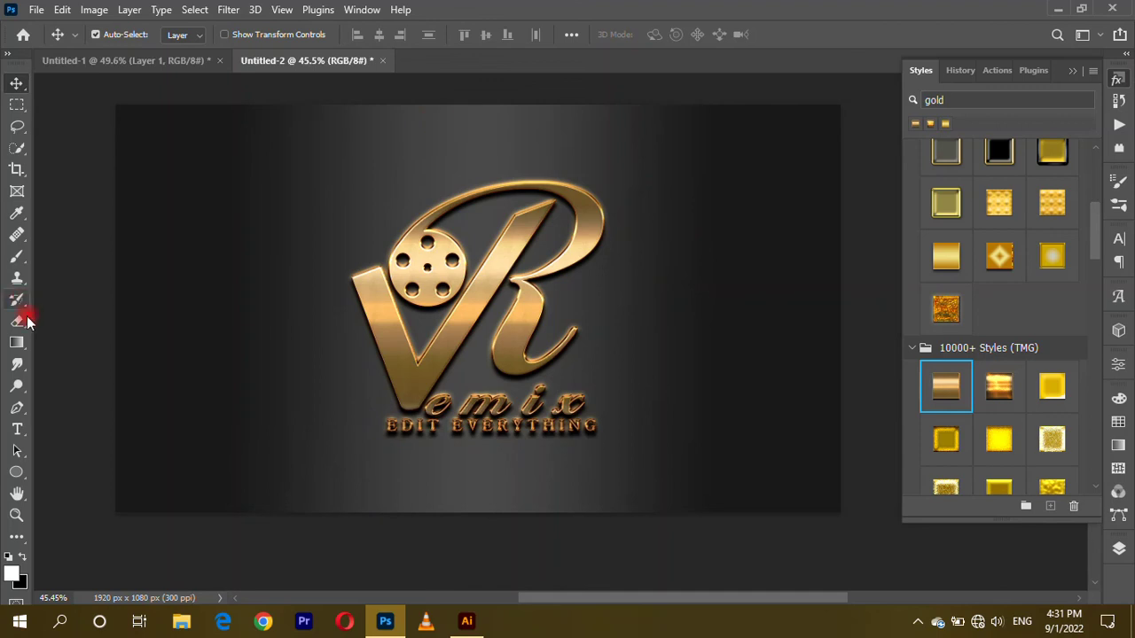
Redraw Layer 1's background gradient across the canvas, then undo it.
left_click(17, 342)
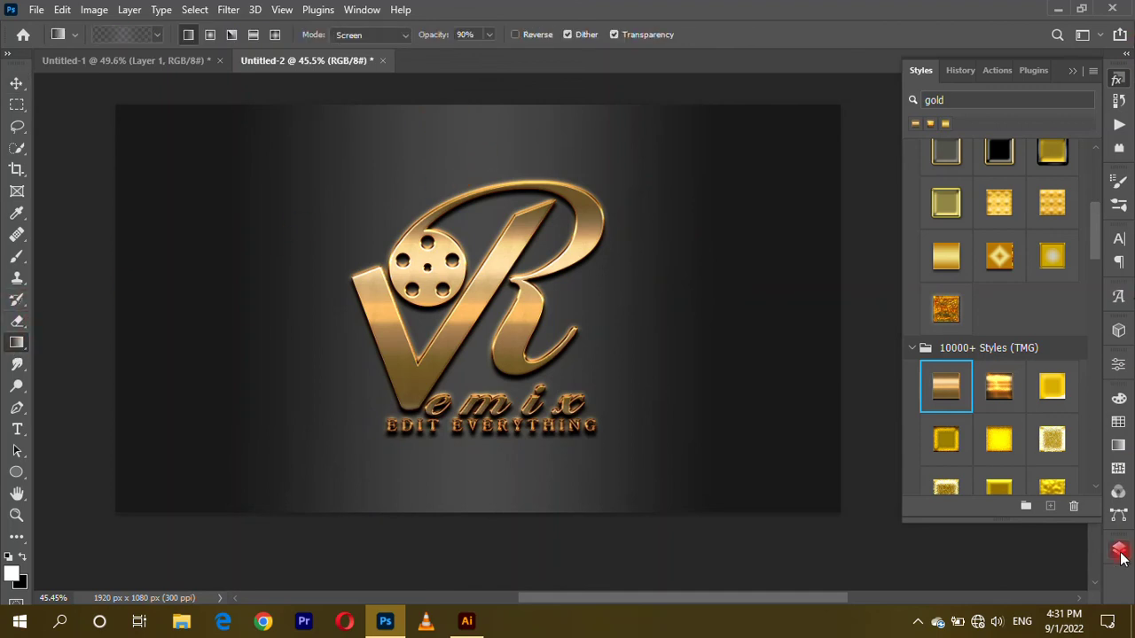
left_click(1119, 551)
left_click(1002, 381)
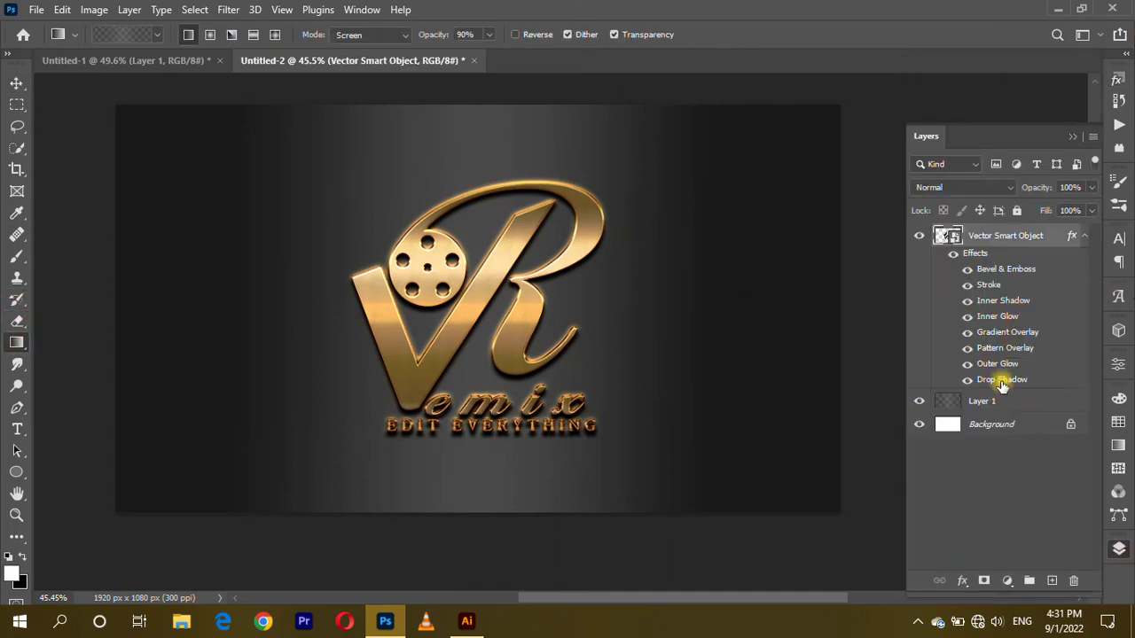
left_click(1006, 403)
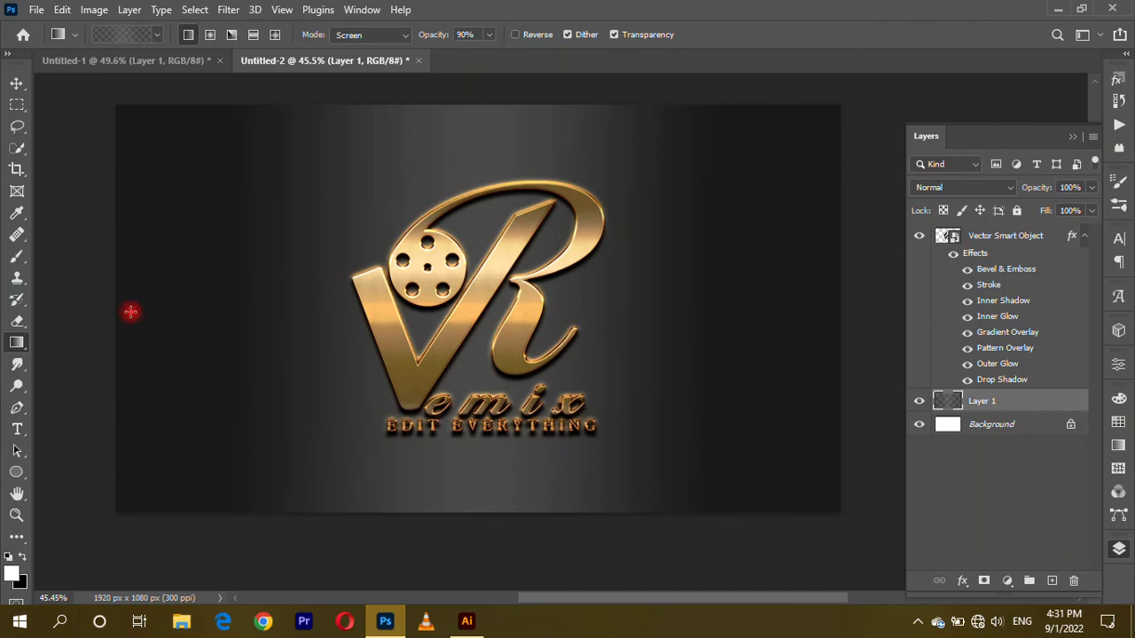
left_click_drag(66, 306, 908, 307)
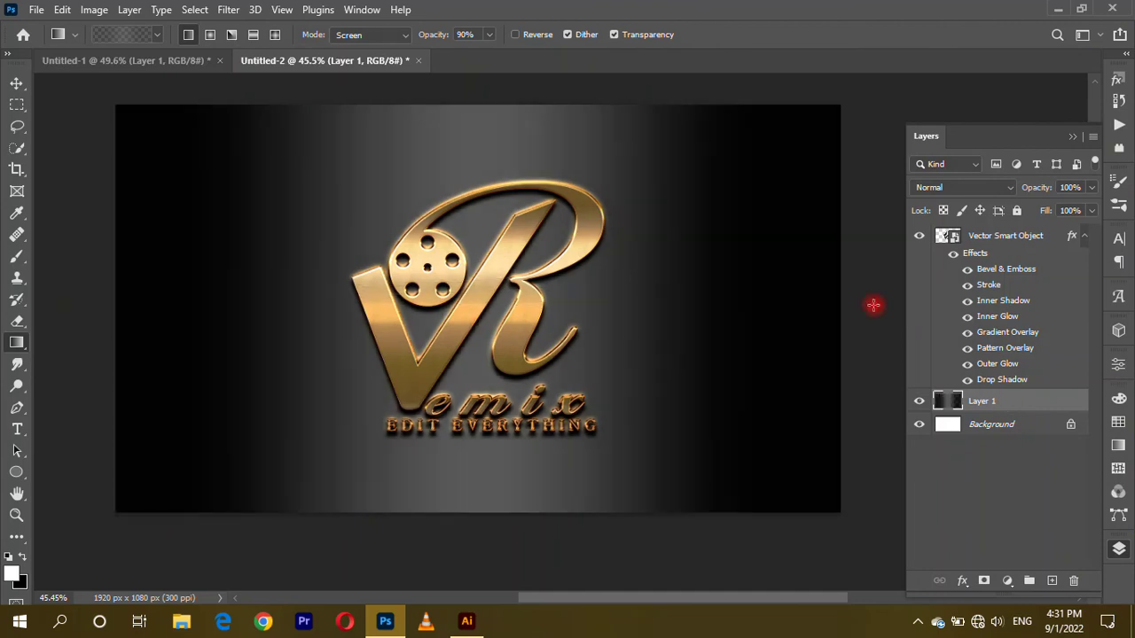
key("ctrl+z")
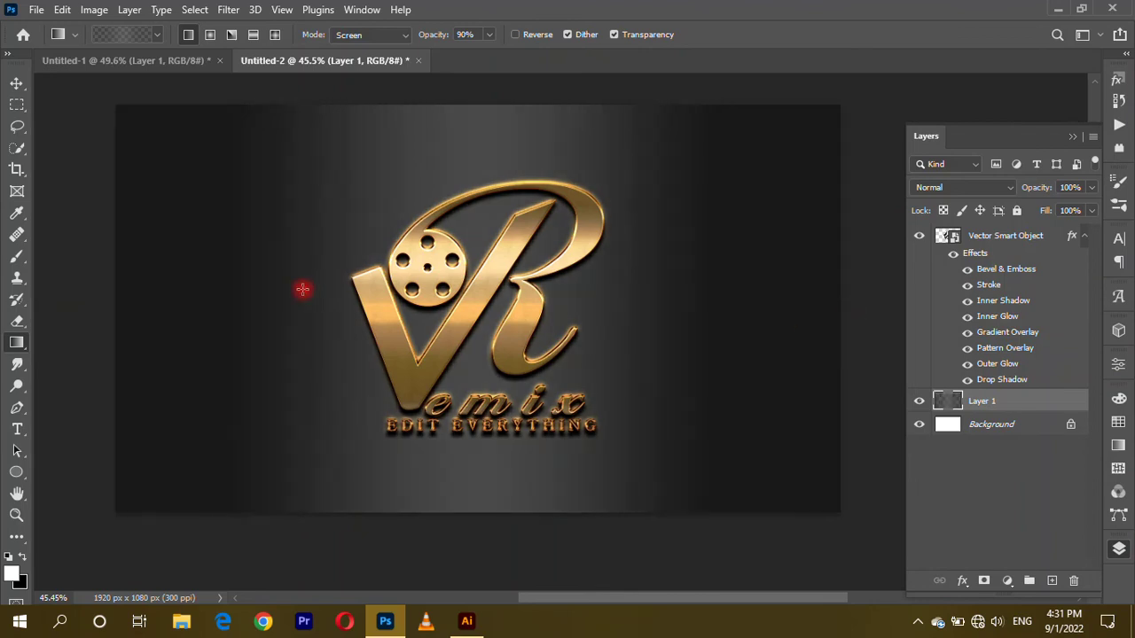
Switch to the Move tool and zoom around the gold logo on its backdrop.
left_click(16, 82)
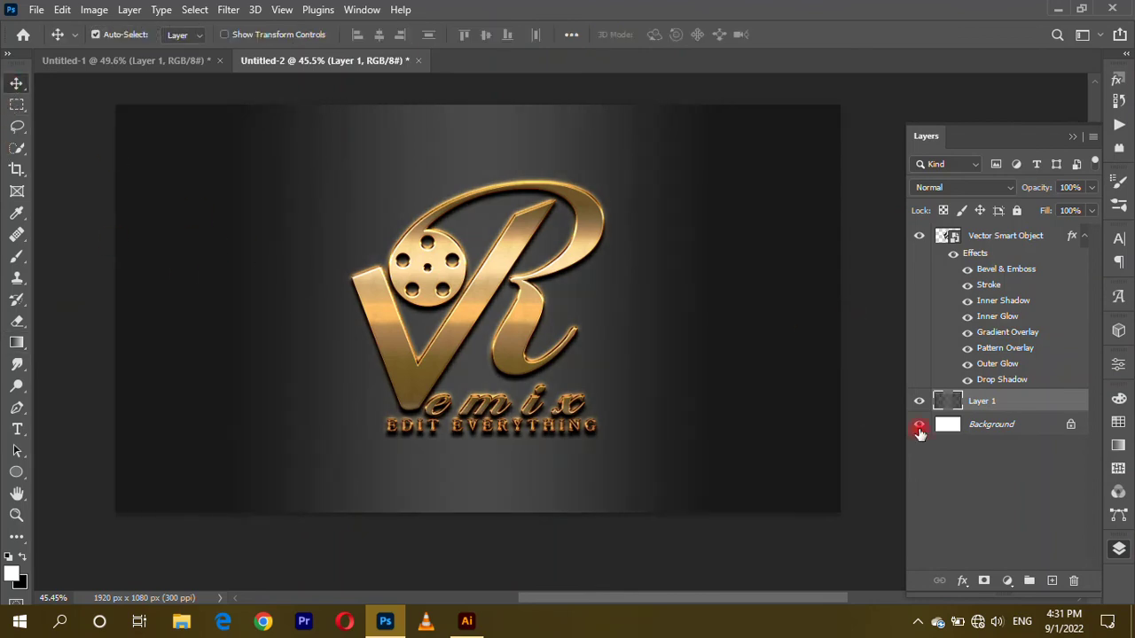
left_click(253, 61)
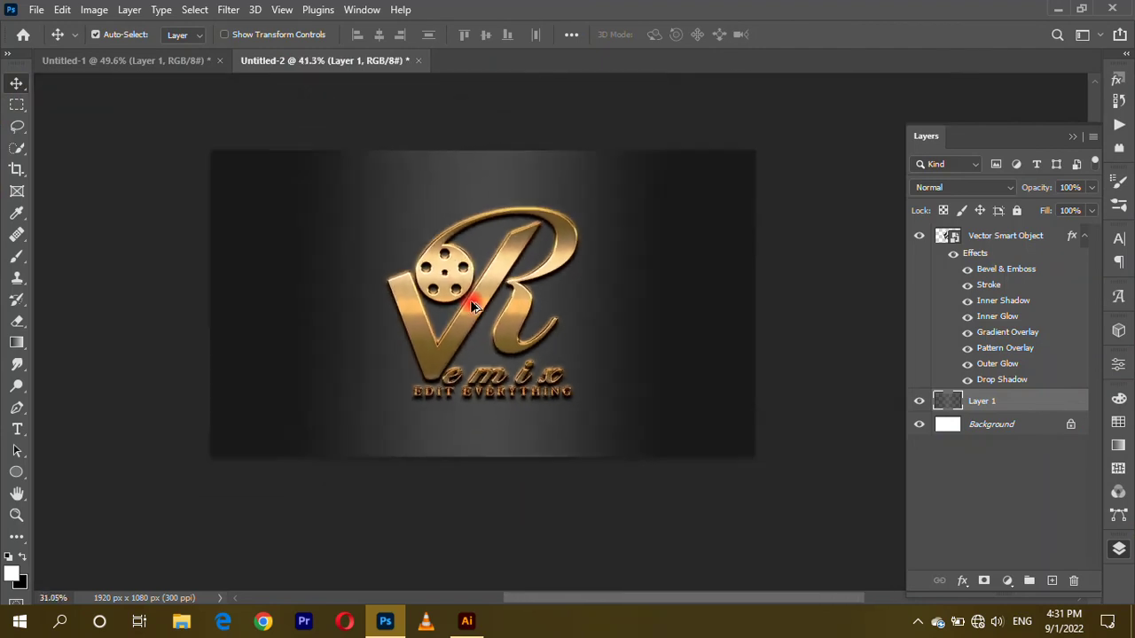
scroll(427, 256, "up", 1)
scroll(426, 256, "up", 1)
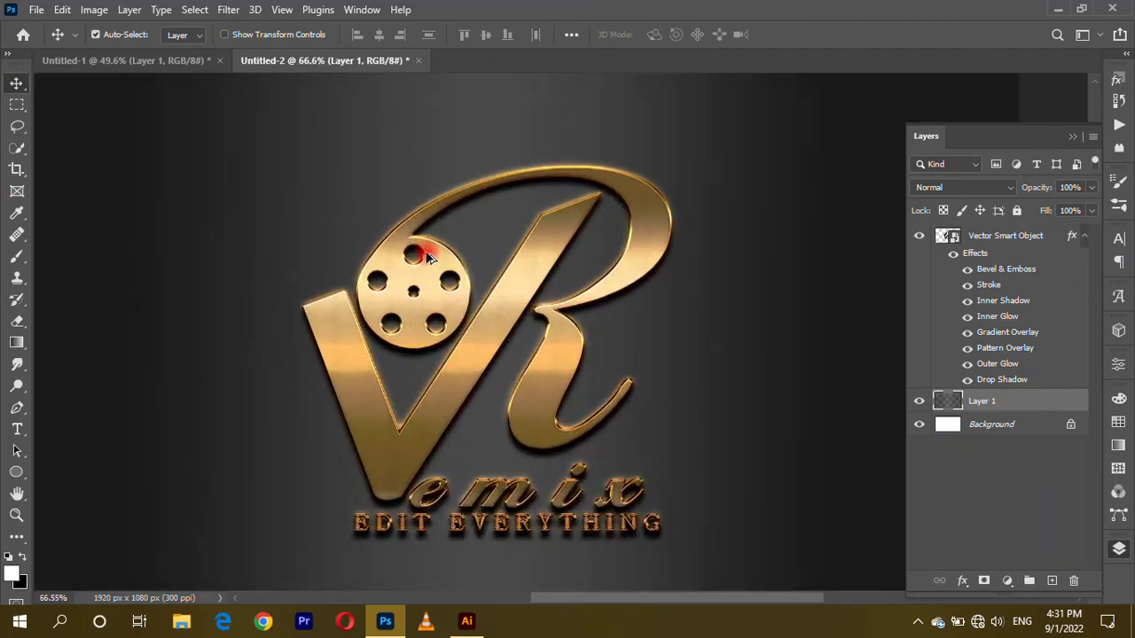
scroll(426, 256, "up", 2)
scroll(426, 256, "down", 1)
scroll(428, 258, "down", 1)
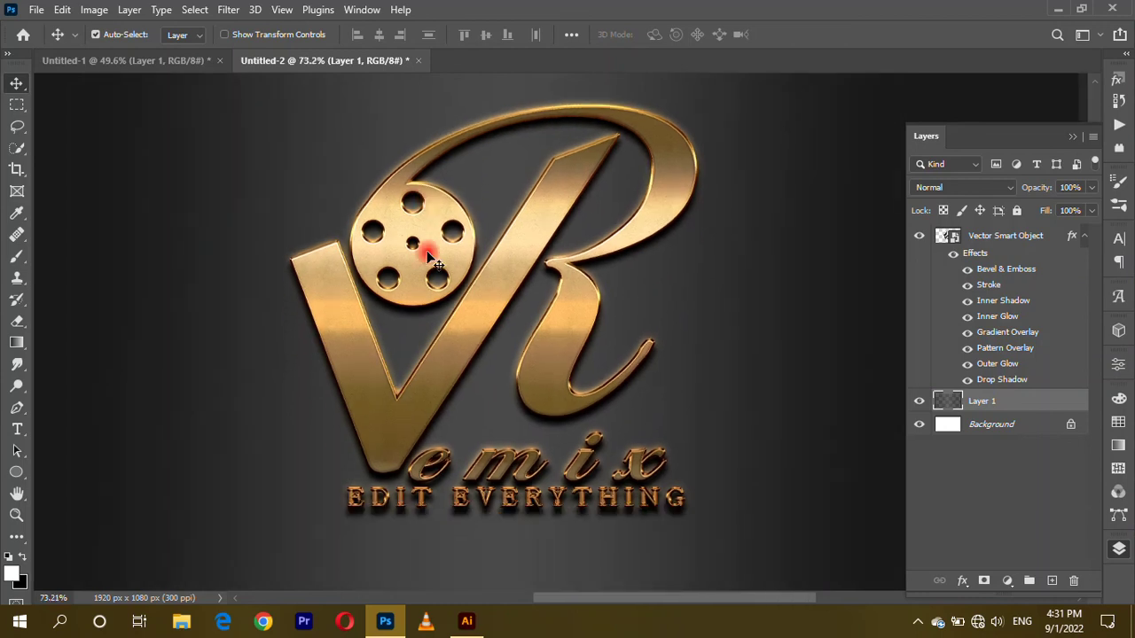
scroll(429, 258, "down", 1)
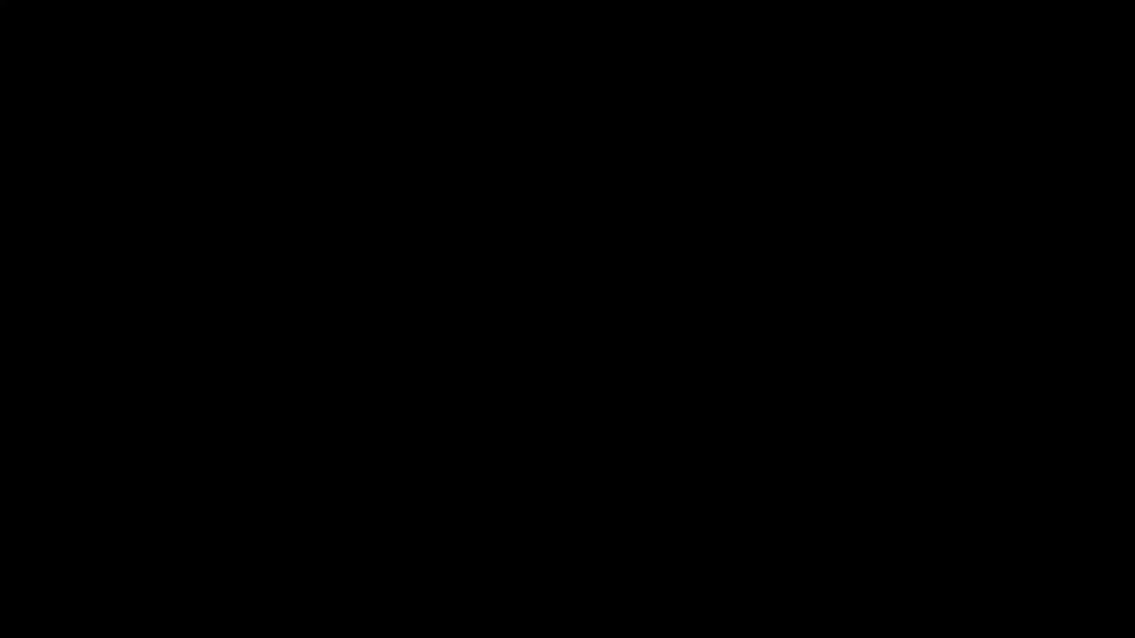